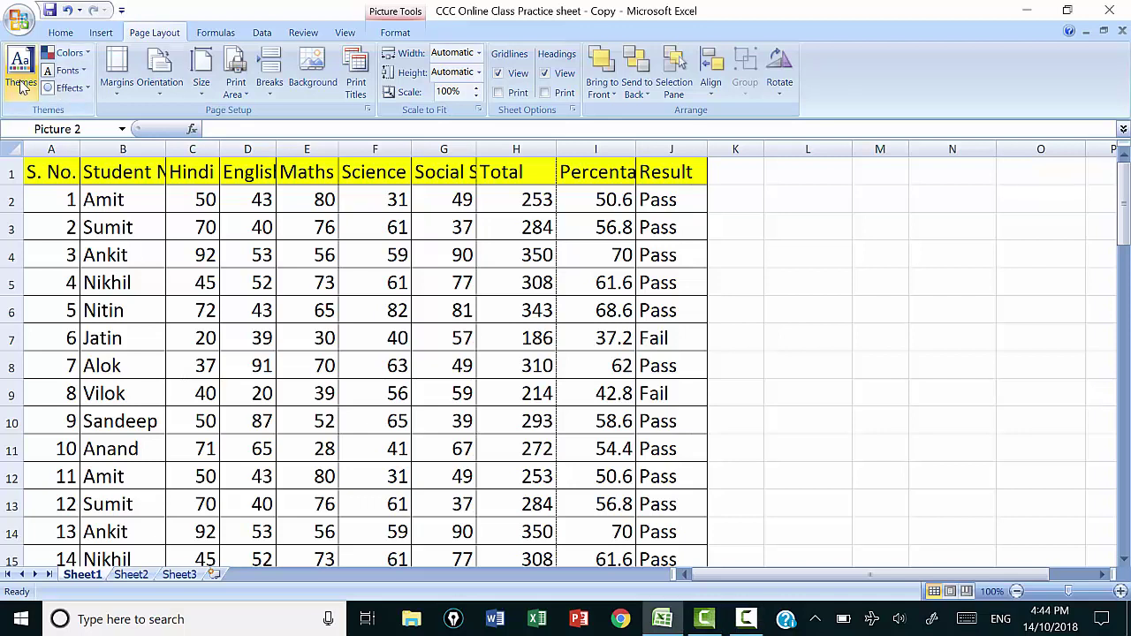
pyautogui.click(22, 100)
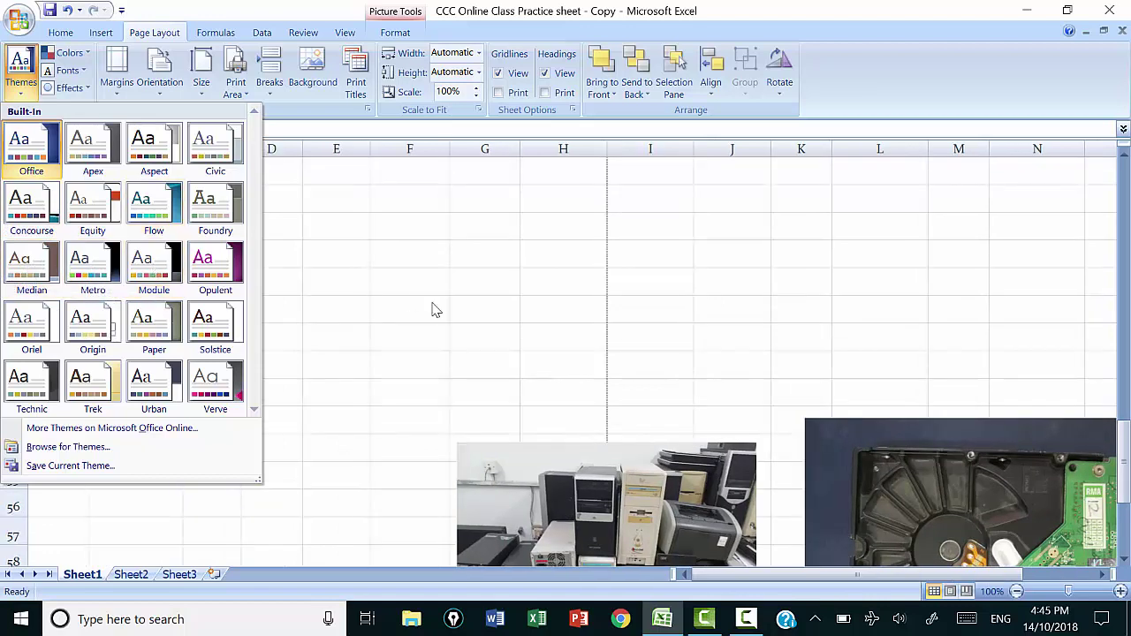
pyautogui.scroll(2, 466, 316)
pyautogui.scroll(3, 430, 336)
pyautogui.scroll(3, 430, 335)
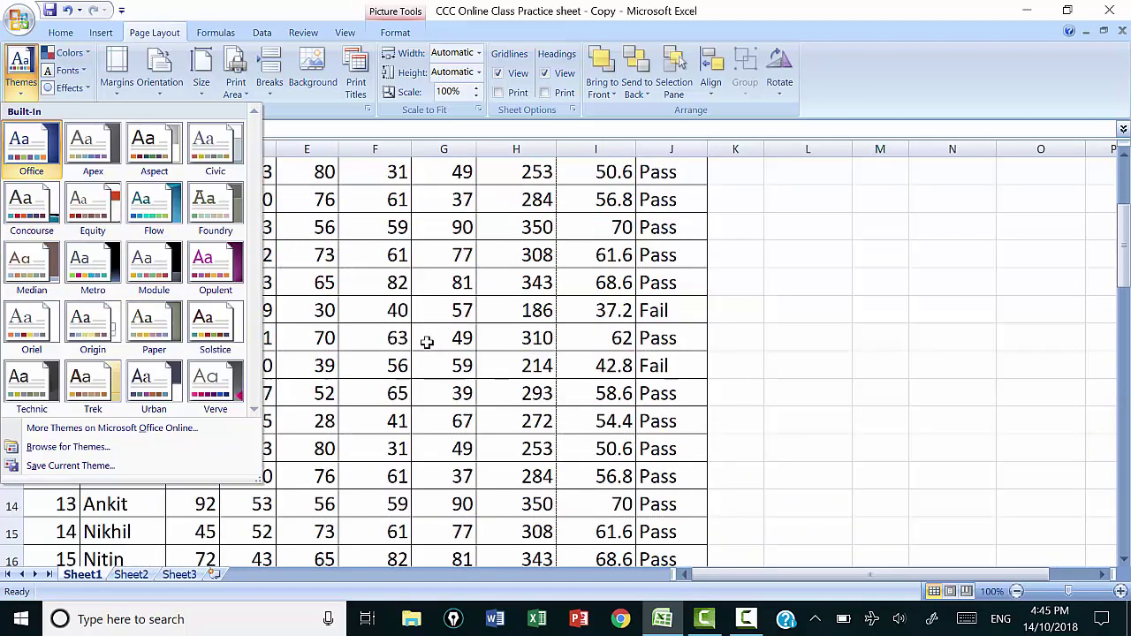
pyautogui.scroll(1, 340, 344)
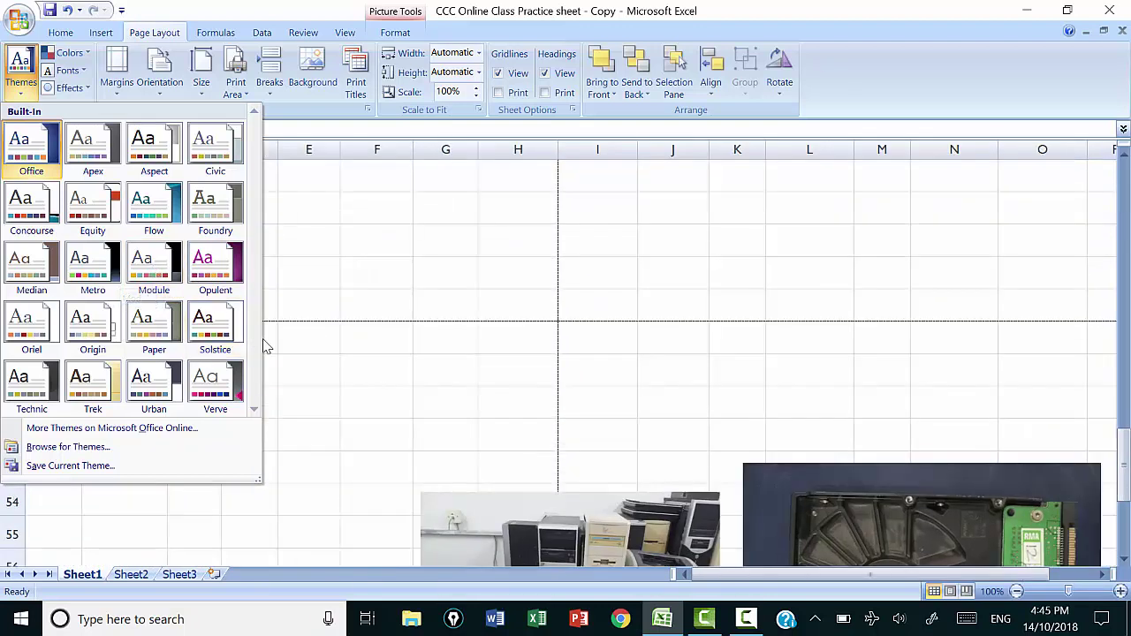
pyautogui.scroll(-8, 389, 338)
pyautogui.scroll(5, 389, 338)
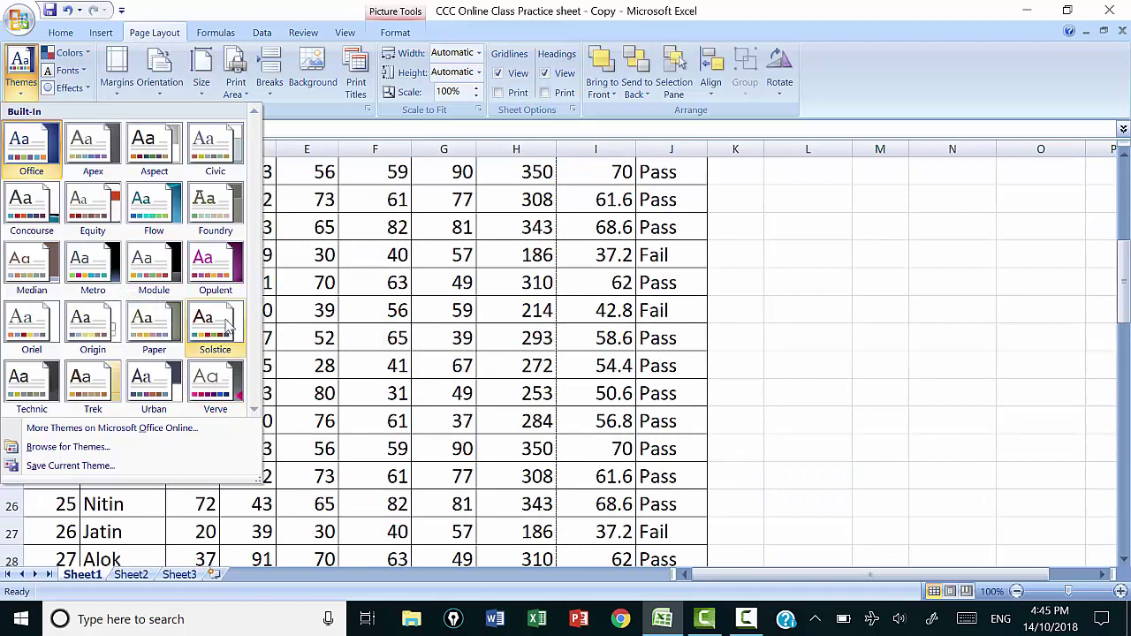
pyautogui.scroll(-11, 221, 277)
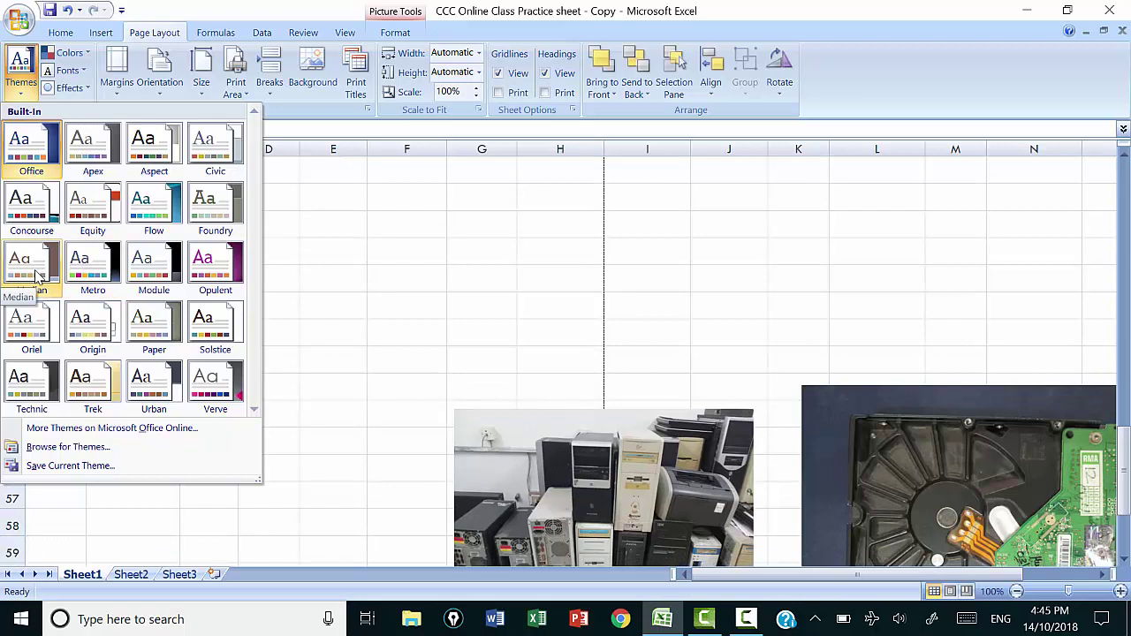
pyautogui.scroll(1, 430, 303)
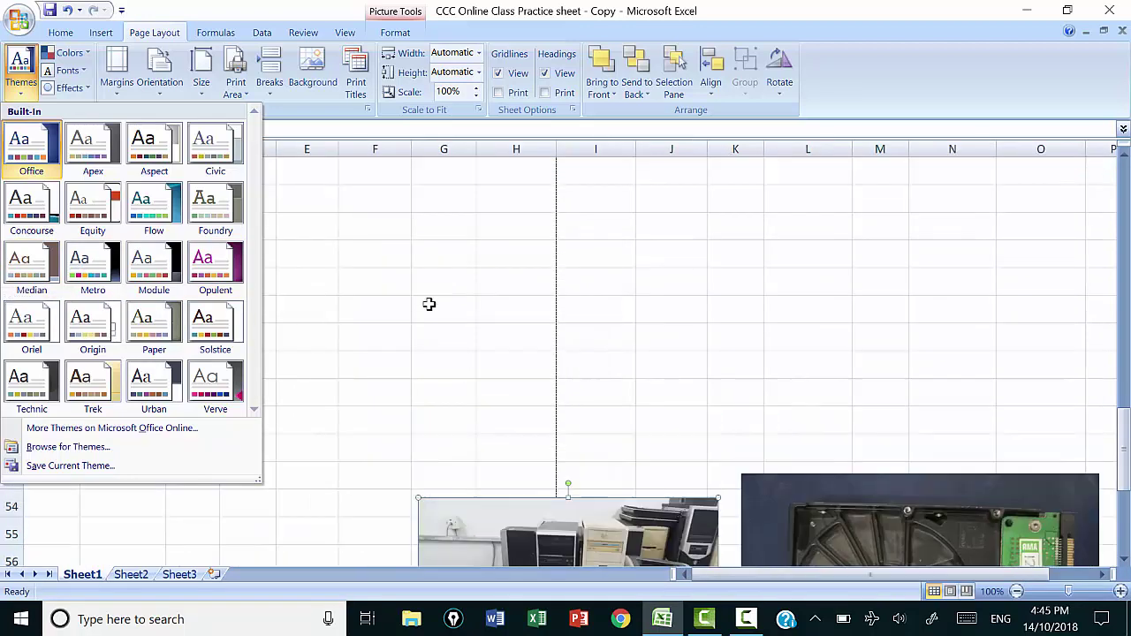
pyautogui.scroll(5, 430, 300)
pyautogui.scroll(7, 429, 304)
pyautogui.scroll(2, 429, 305)
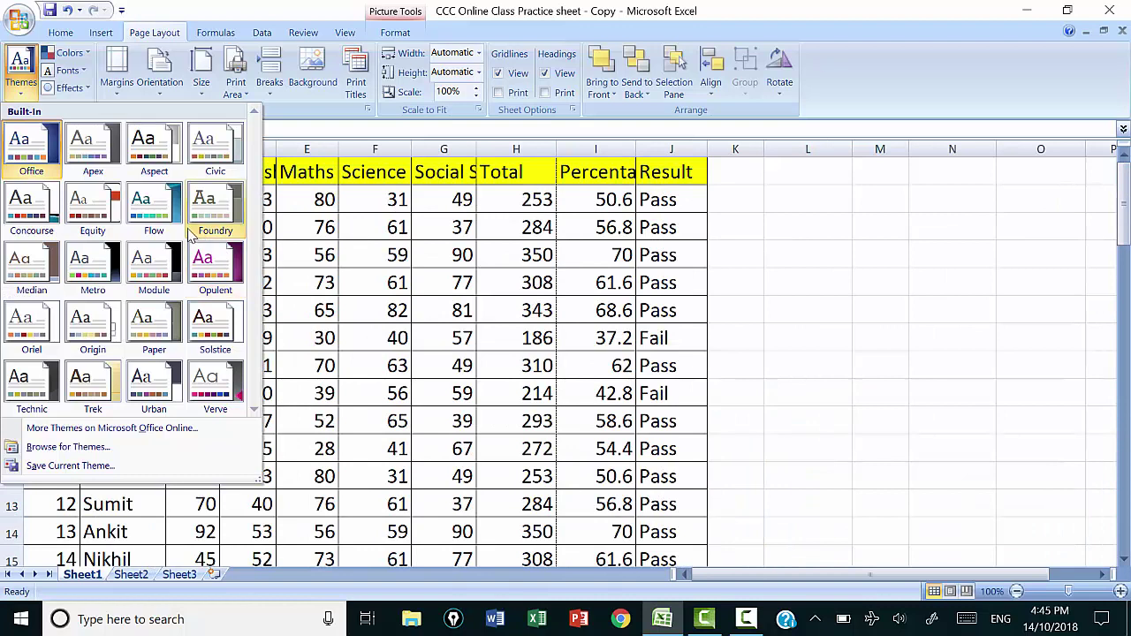
pyautogui.scroll(-13, 372, 206)
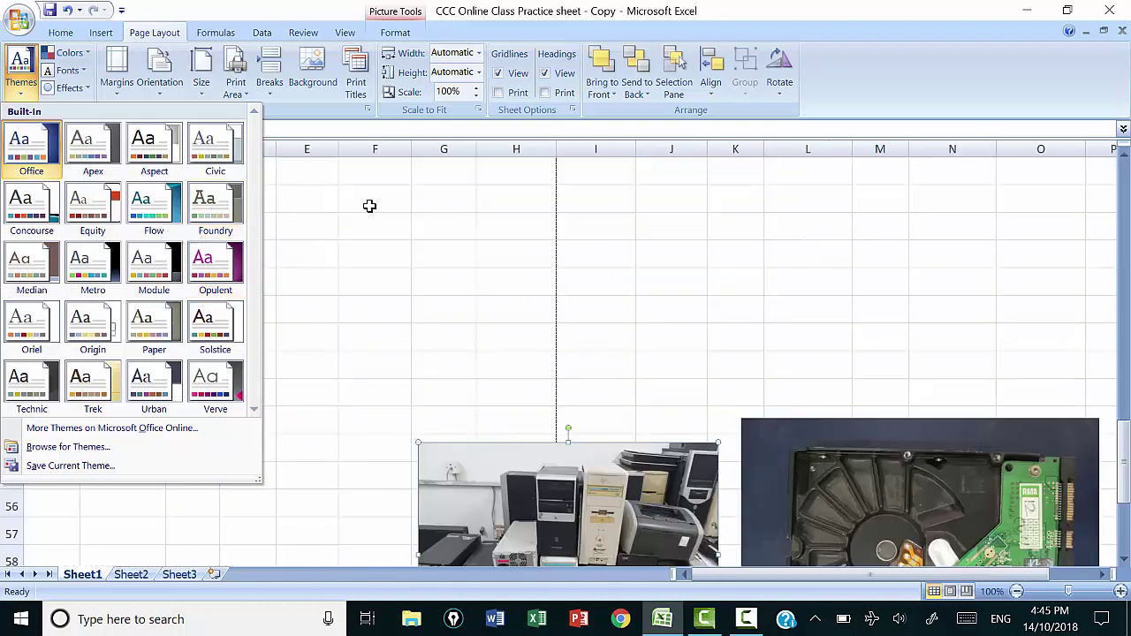
pyautogui.scroll(12, 369, 207)
pyautogui.scroll(2, 368, 214)
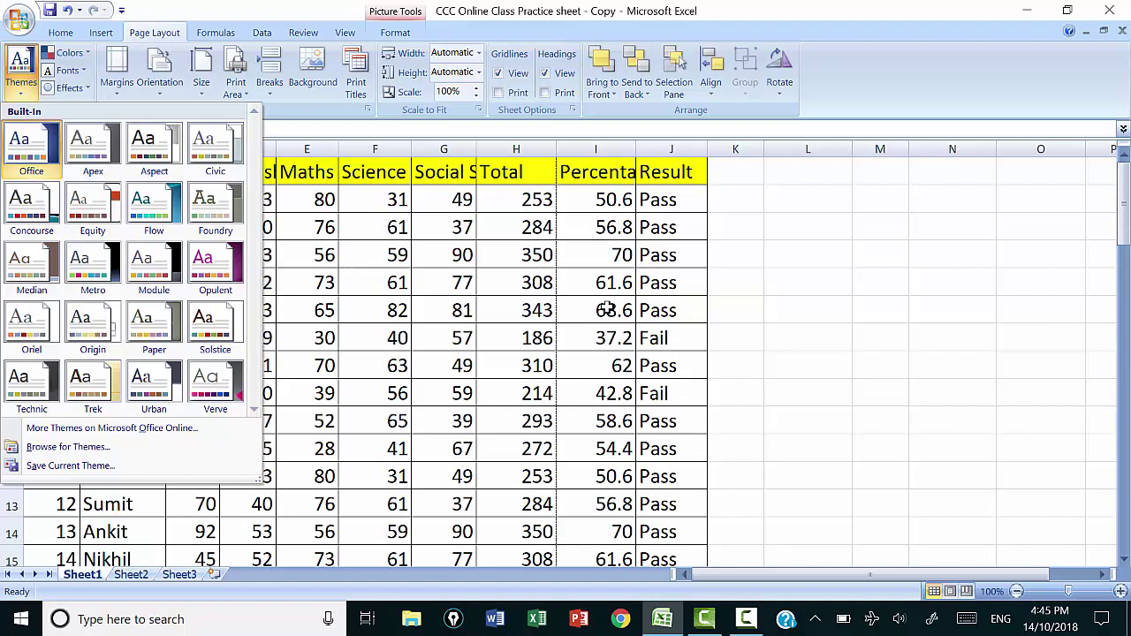
pyautogui.click(891, 314)
# Draw a blue rounded rectangle beside the marks table, near column M.
pyautogui.click(103, 33)
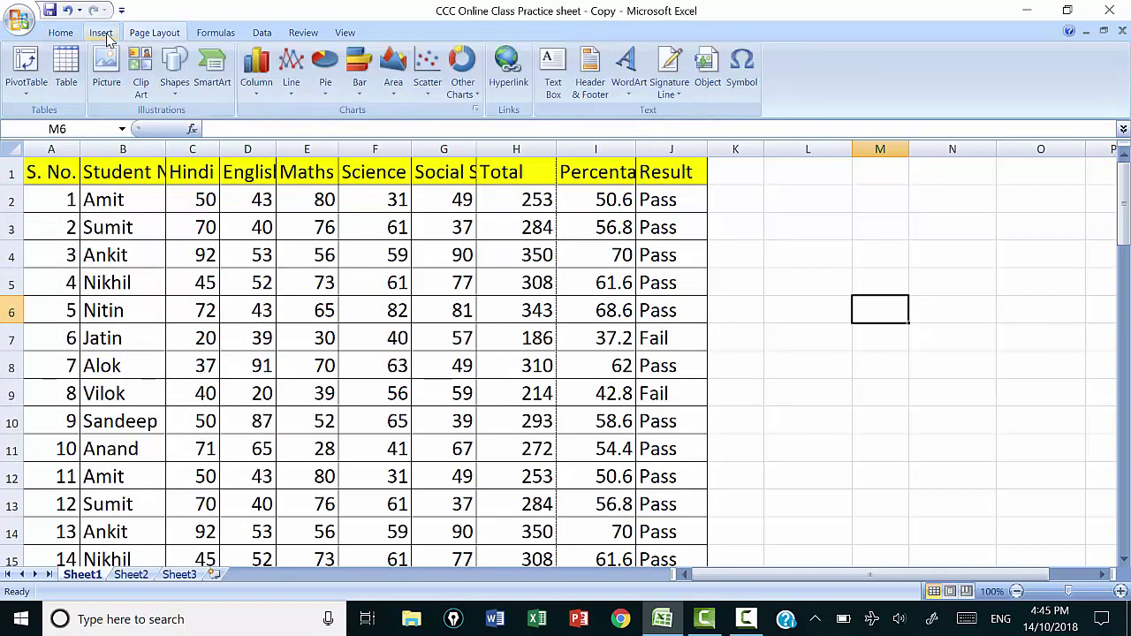
pyautogui.click(174, 86)
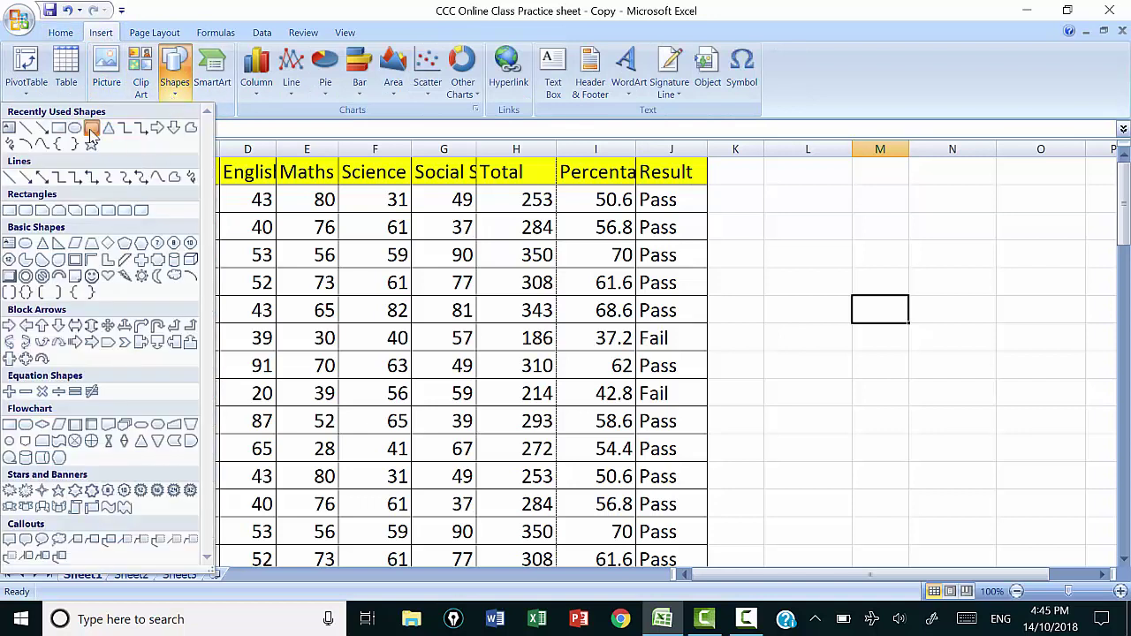
pyautogui.click(92, 131)
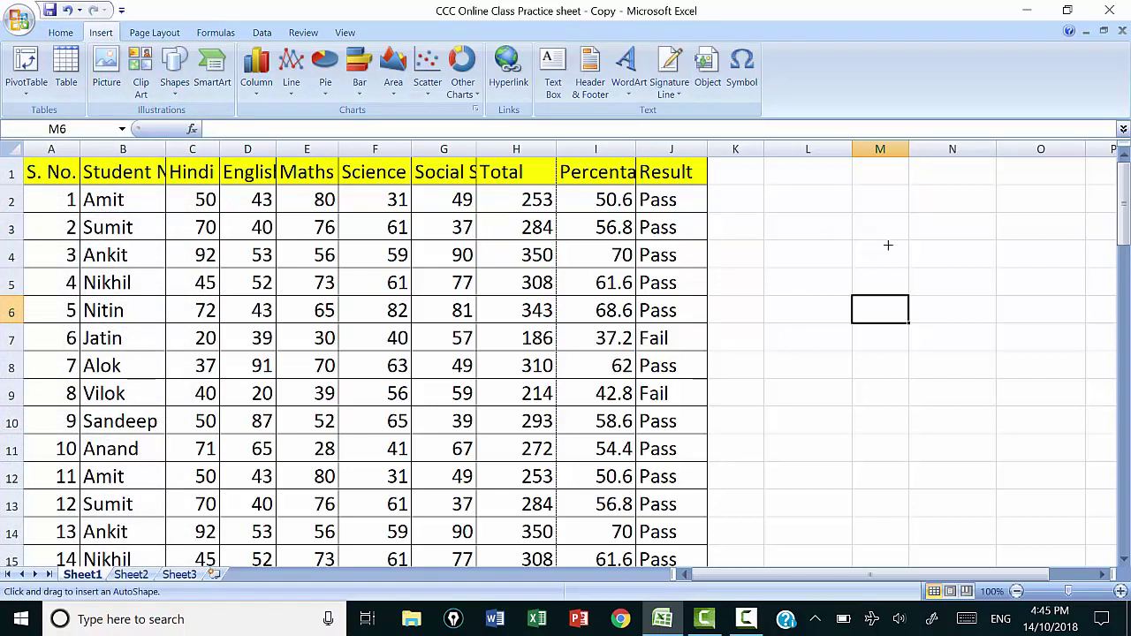
pyautogui.moveTo(1008, 328); pyautogui.dragTo(822, 224)
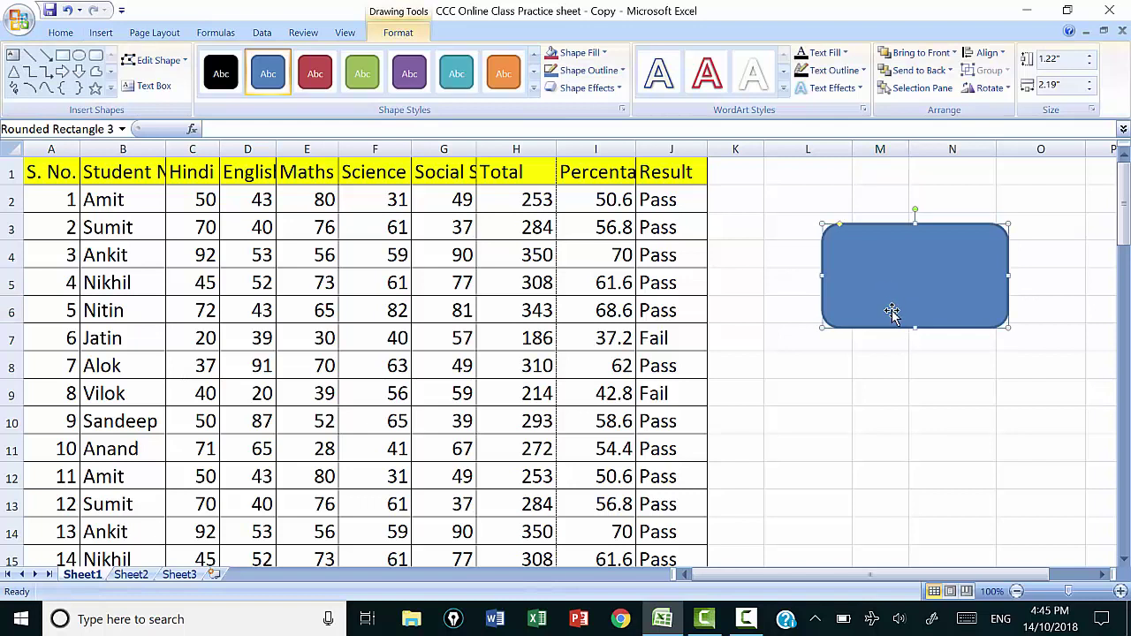
pyautogui.click(60, 35)
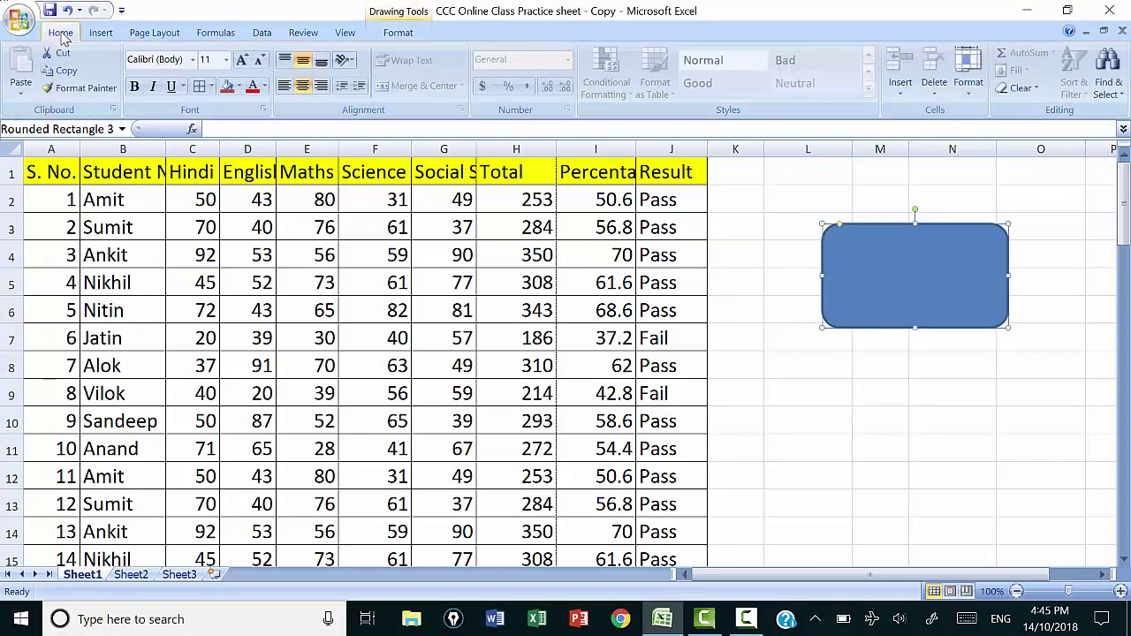
pyautogui.click(154, 33)
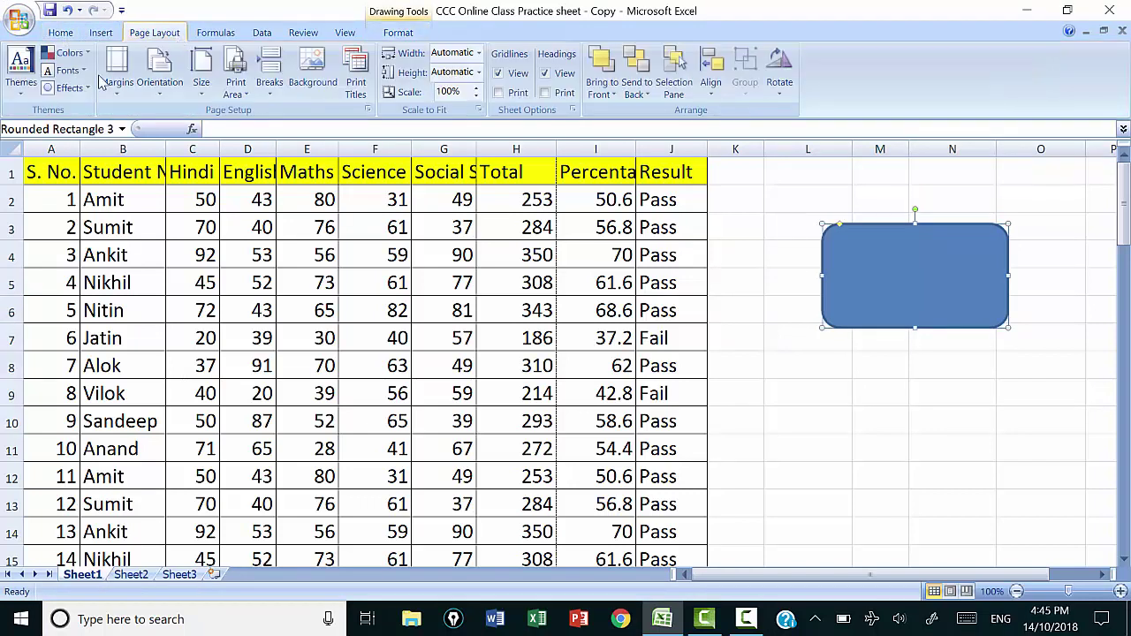
pyautogui.click(21, 89)
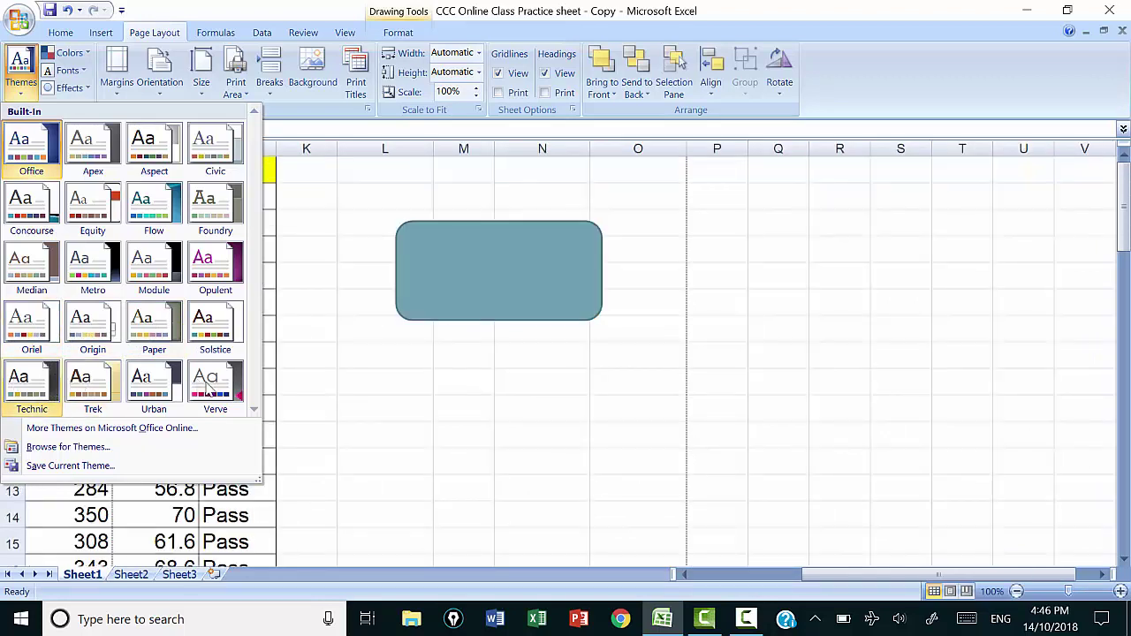
pyautogui.click(351, 382)
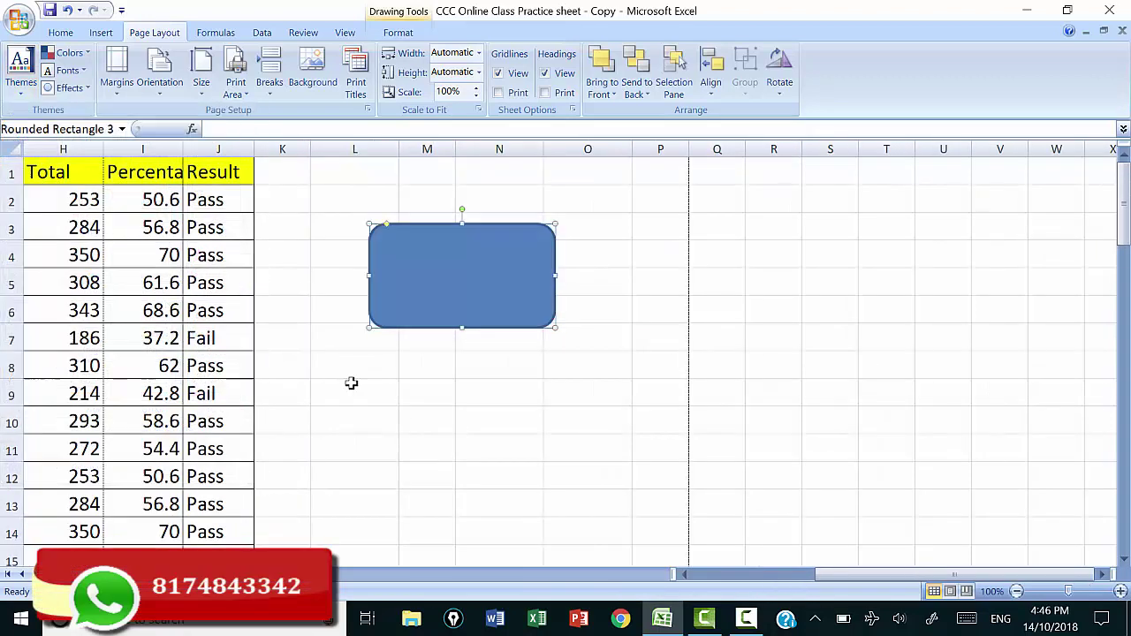
# Leave the Office theme colours and fonts unchanged, then show the theme Effects gallery.
pyautogui.click(91, 56)
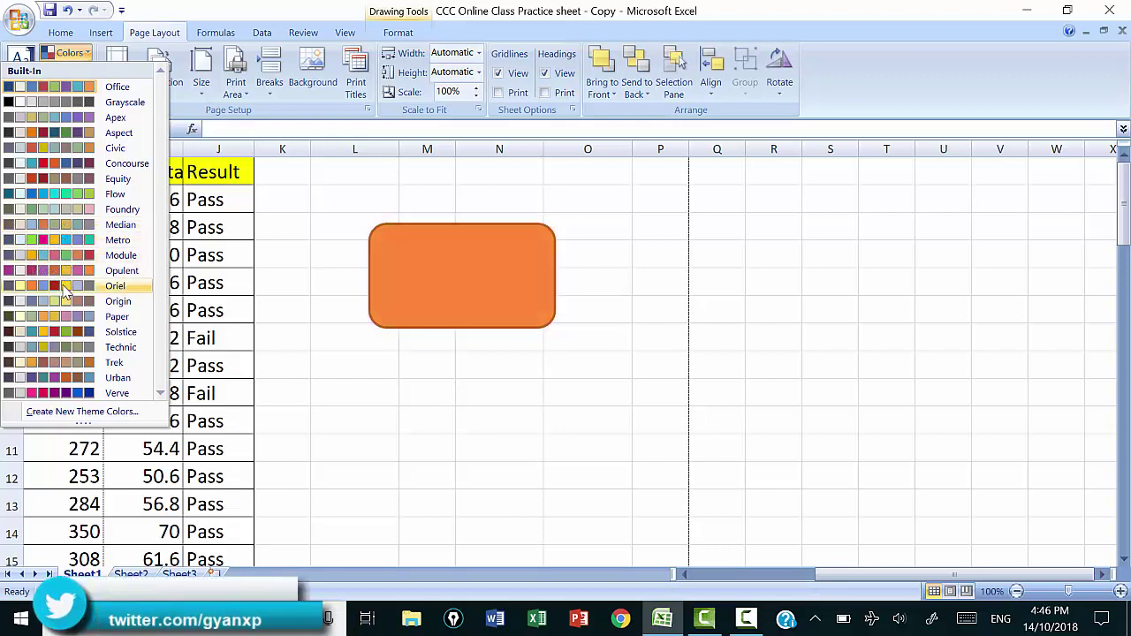
pyautogui.click(324, 374)
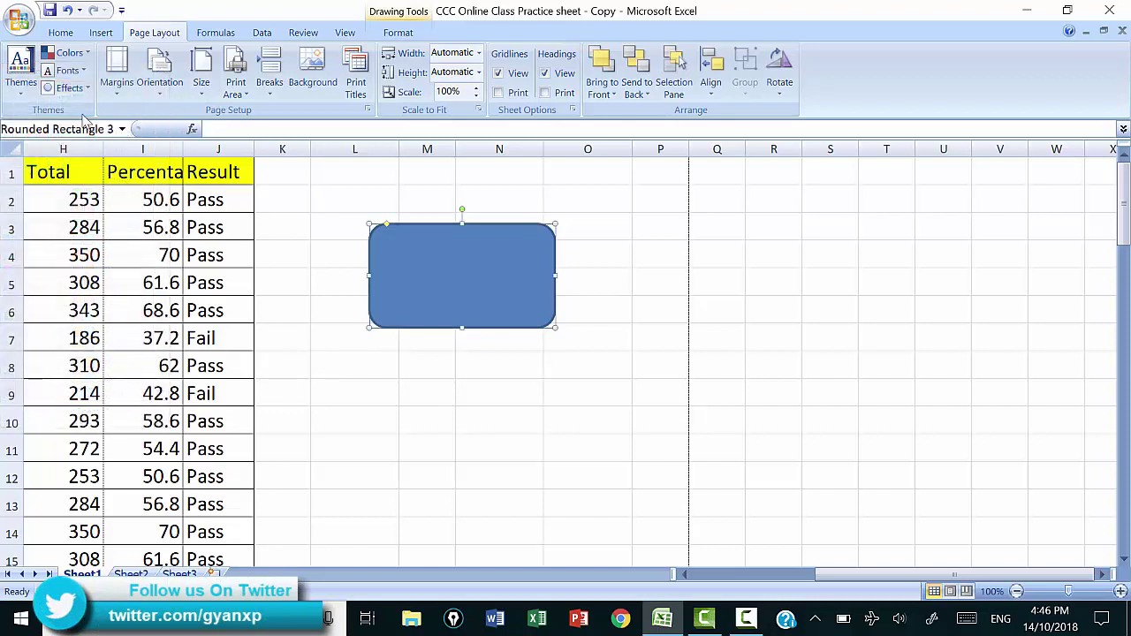
pyautogui.click(81, 70)
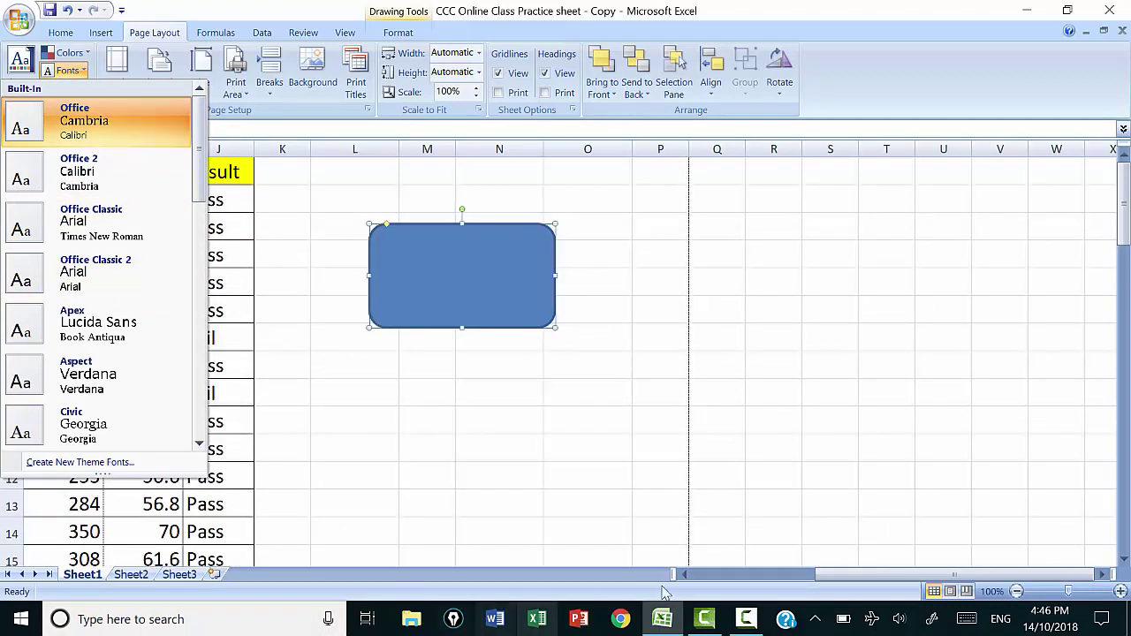
pyautogui.moveTo(902, 583); pyautogui.dragTo(848, 583)
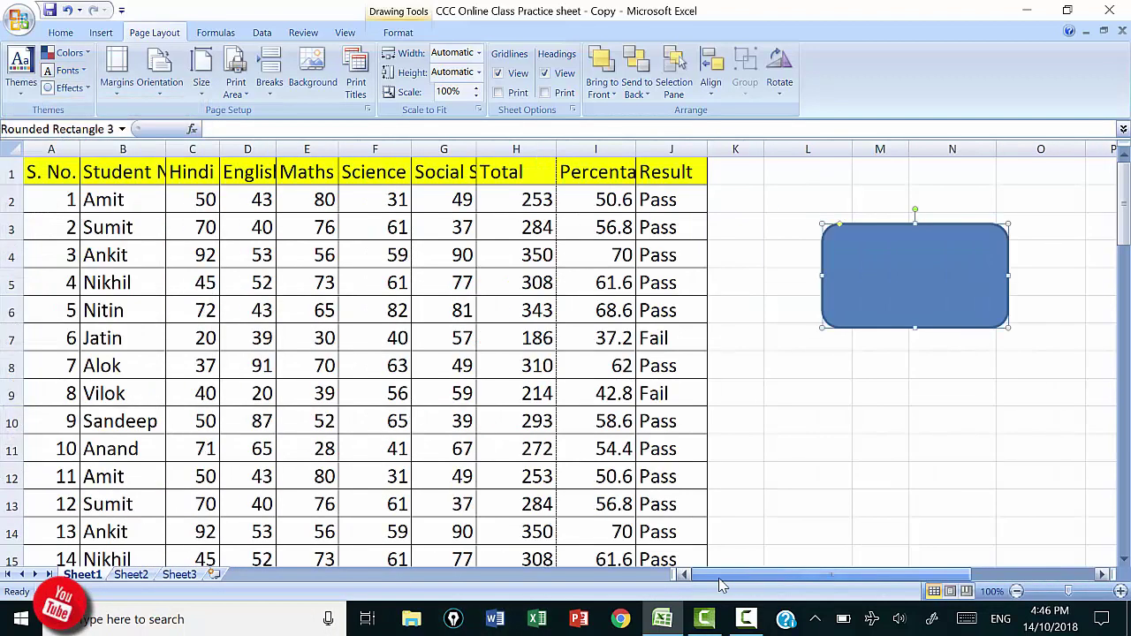
pyautogui.click(68, 70)
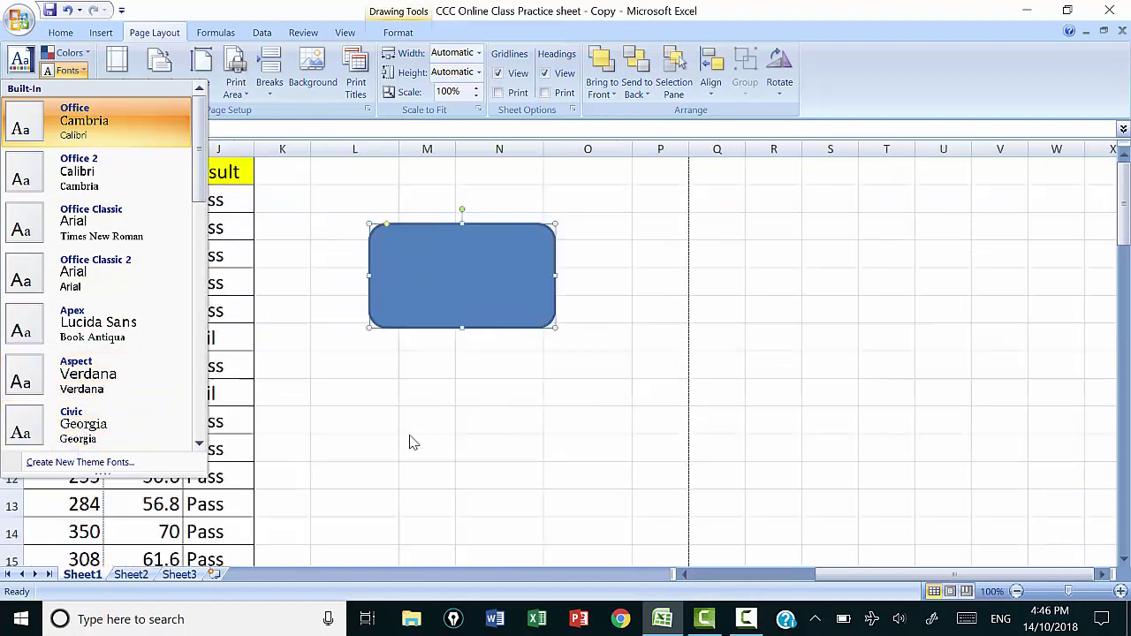
pyautogui.click(412, 442)
pyautogui.click(88, 89)
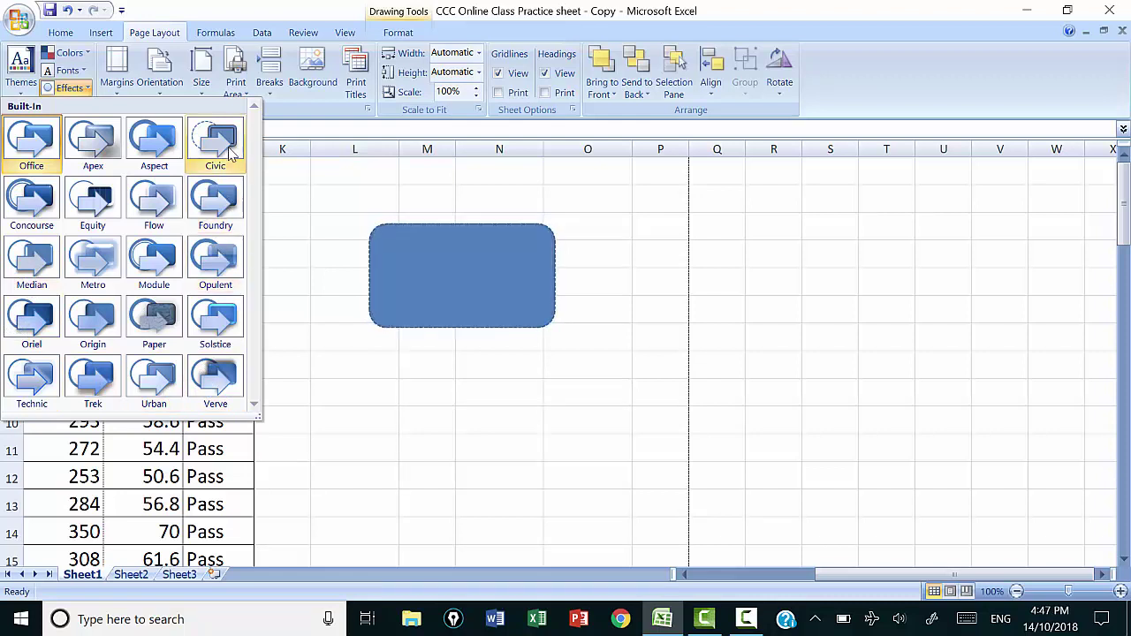
# Dismiss the theme Effects gallery without applying Civic or any other effect.
pyautogui.click(321, 235)
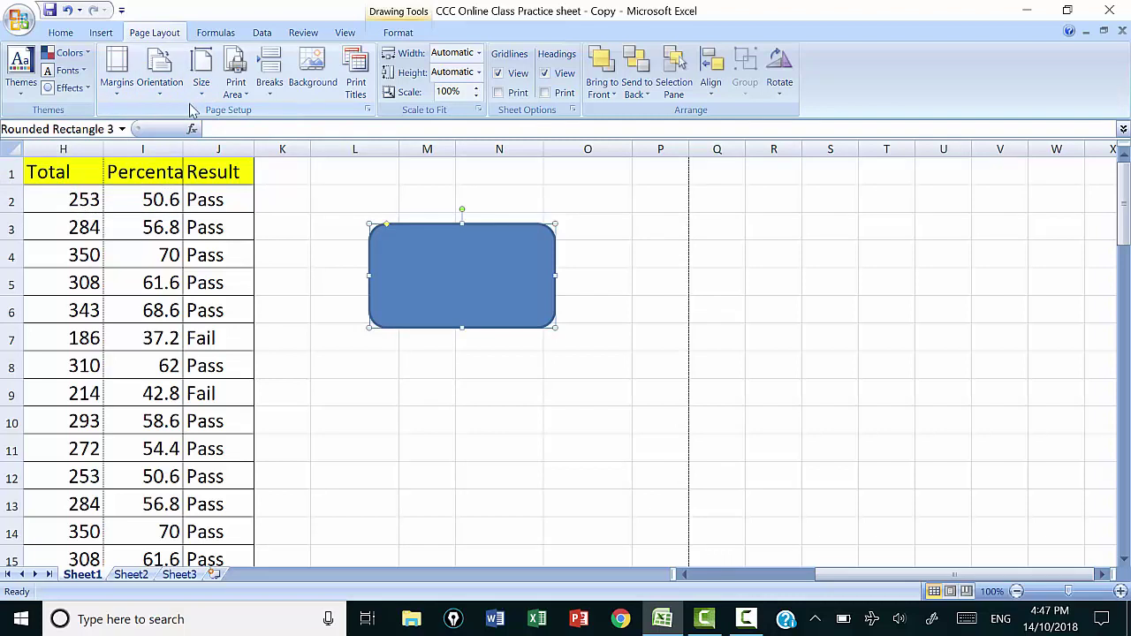
pyautogui.click(118, 96)
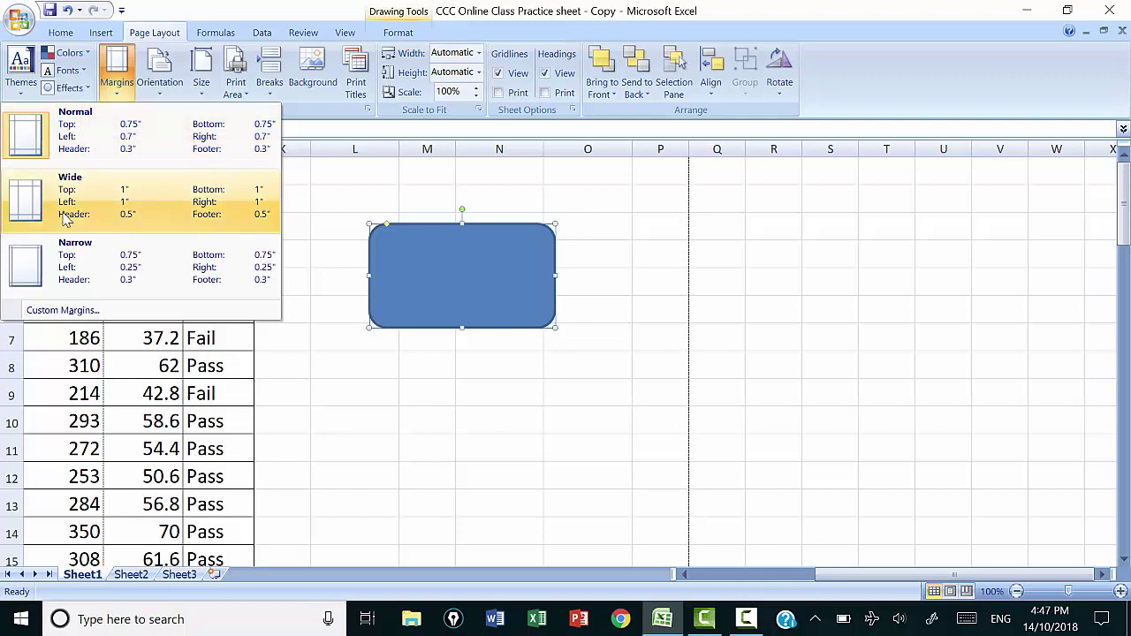
pyautogui.click(64, 310)
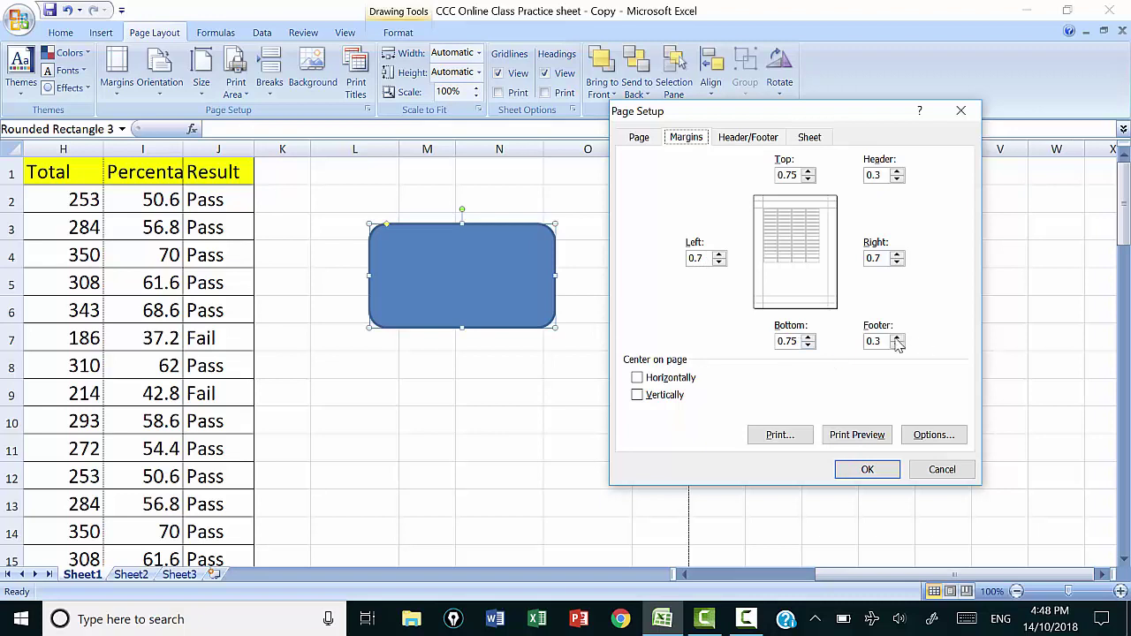
pyautogui.click(946, 472)
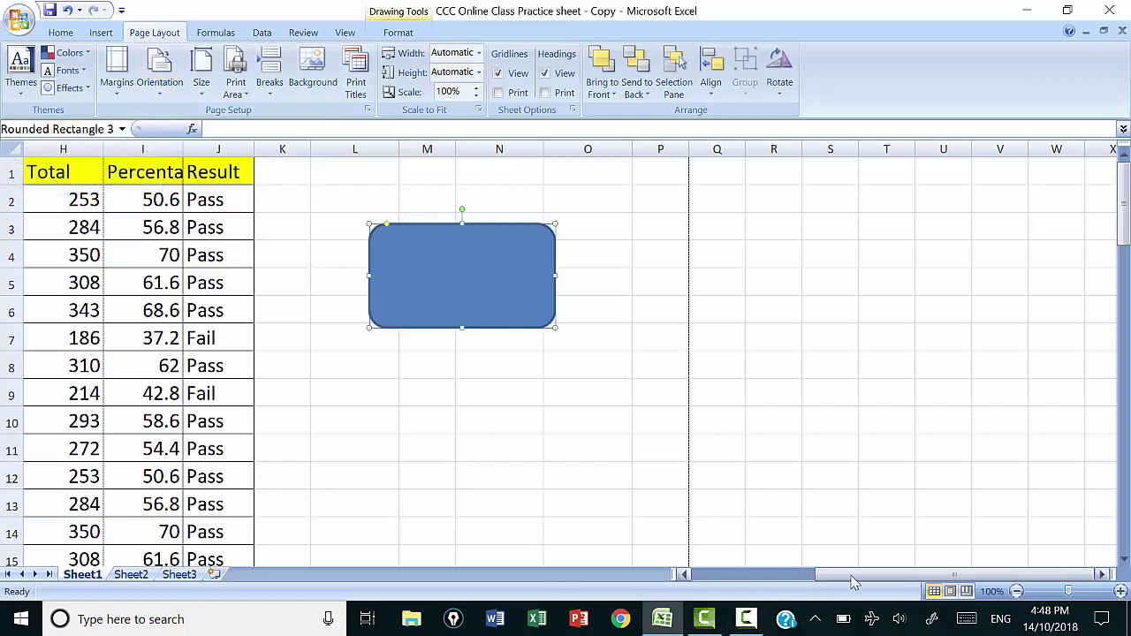
# Scroll back to column A and show the Portrait and Landscape orientation choices.
pyautogui.moveTo(707, 574); pyautogui.dragTo(694, 574)
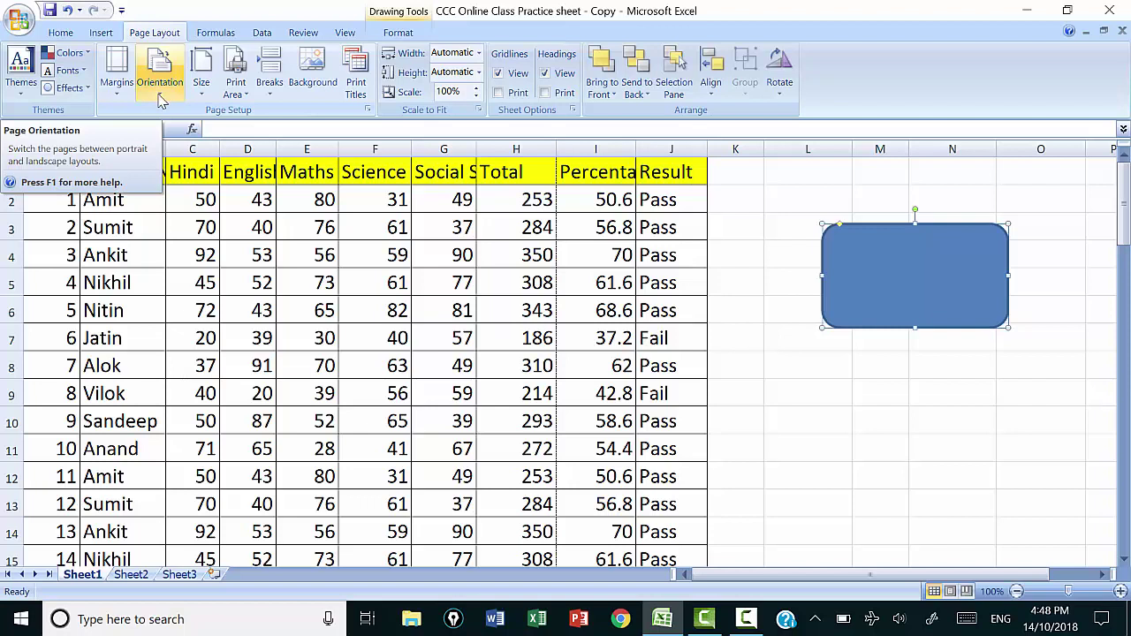
pyautogui.click(162, 101)
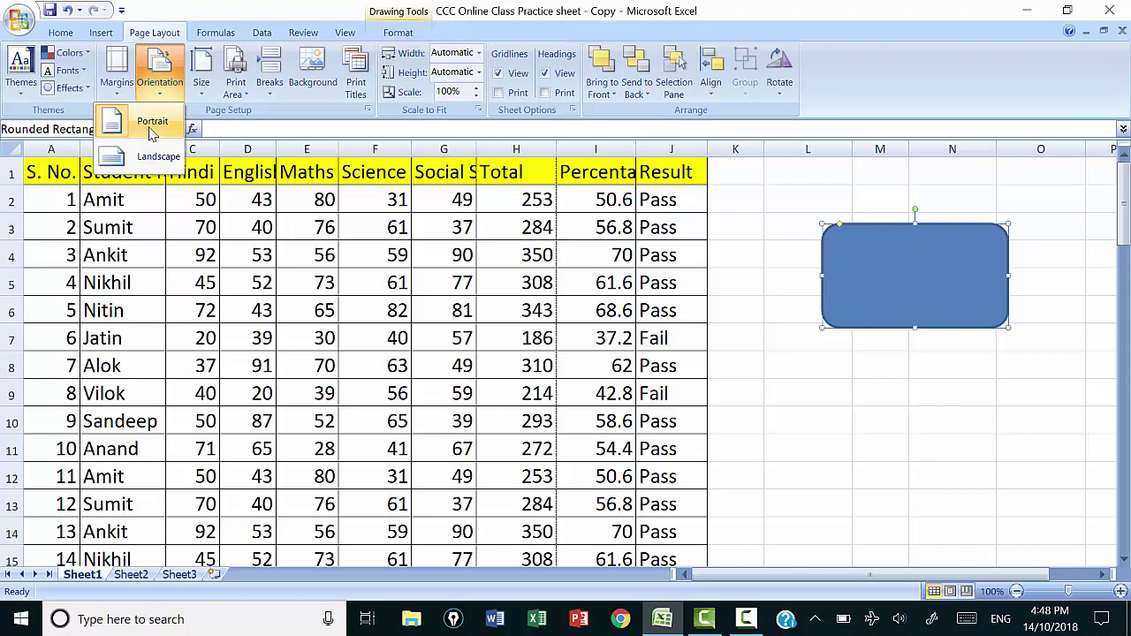
pyautogui.click(202, 93)
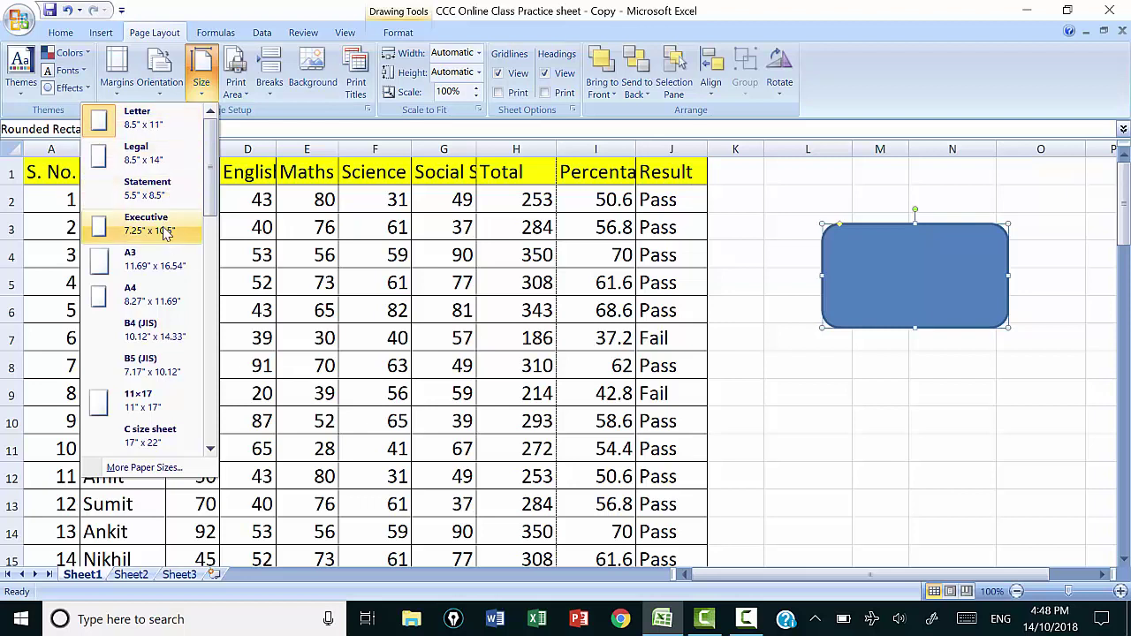
pyautogui.click(152, 303)
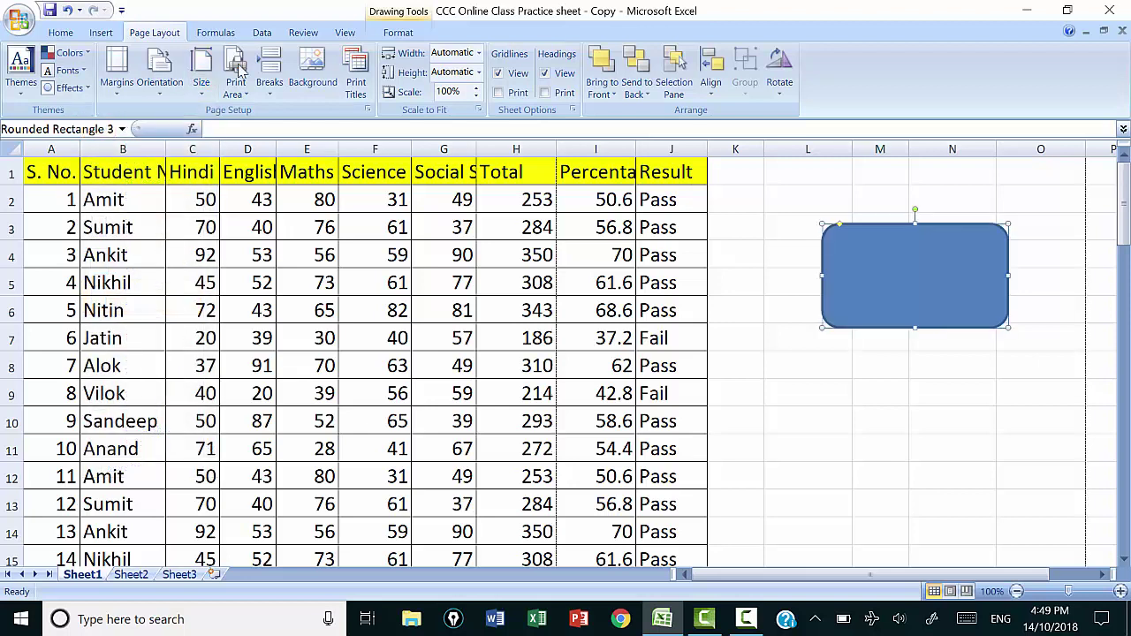
pyautogui.click(200, 76)
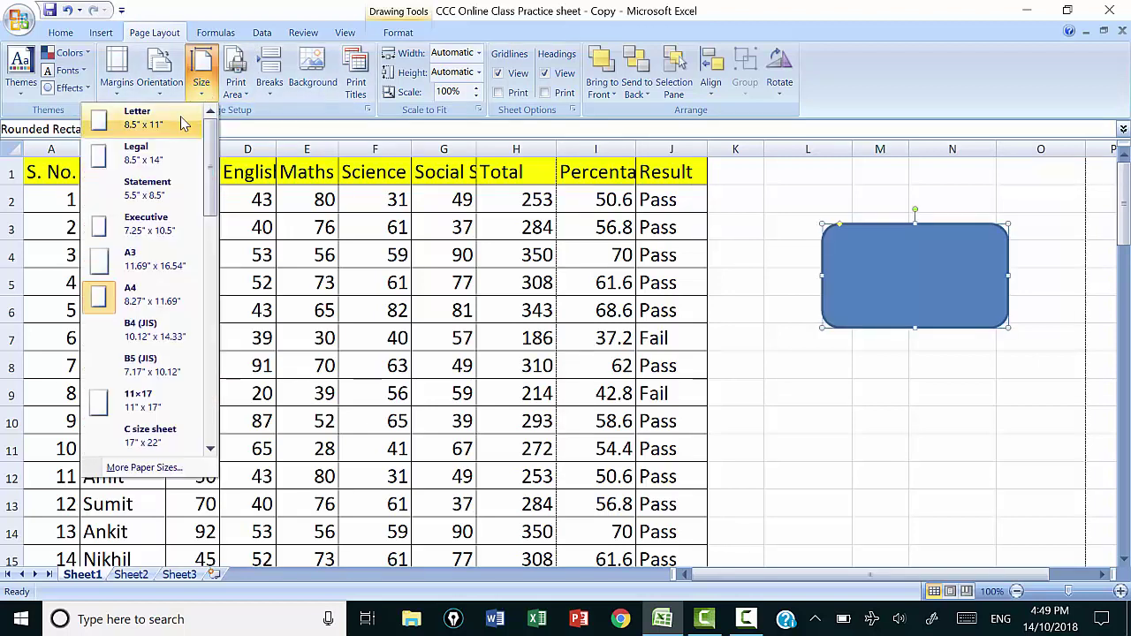
pyautogui.click(203, 94)
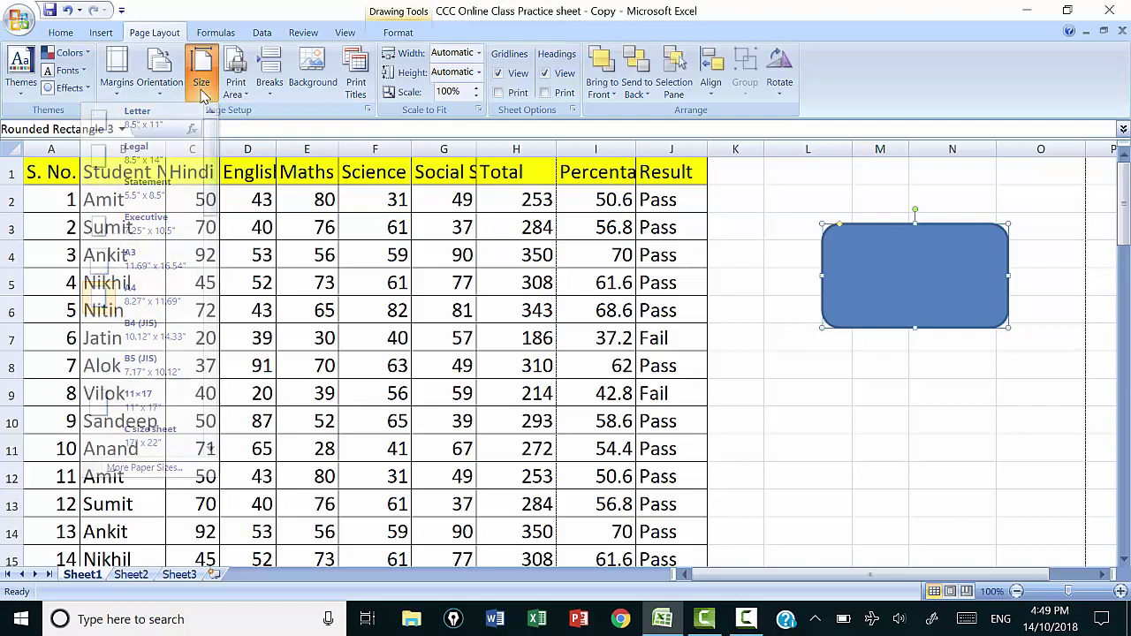
pyautogui.click(201, 89)
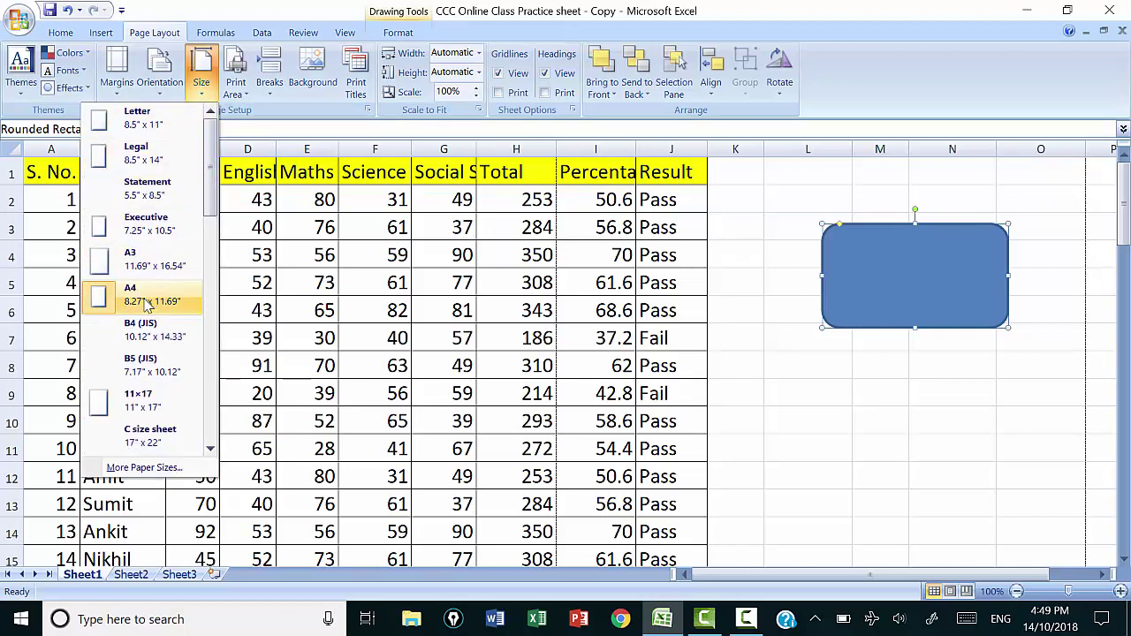
pyautogui.click(838, 398)
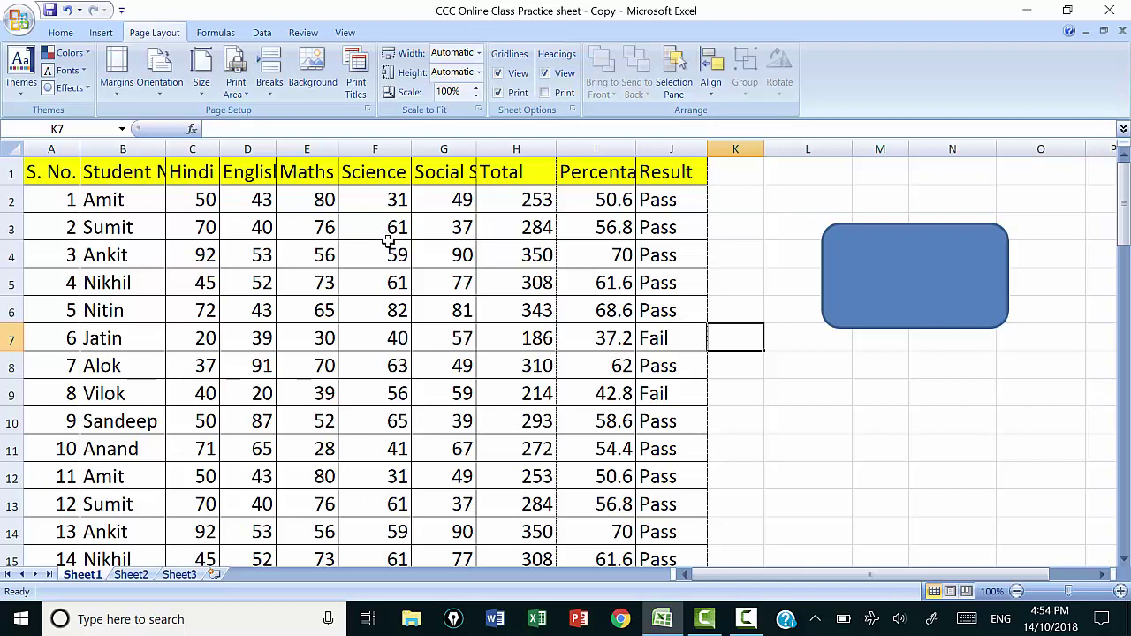
# Select A1:G21 and set it as the print area.
pyautogui.moveTo(35, 169); pyautogui.dragTo(513, 378)
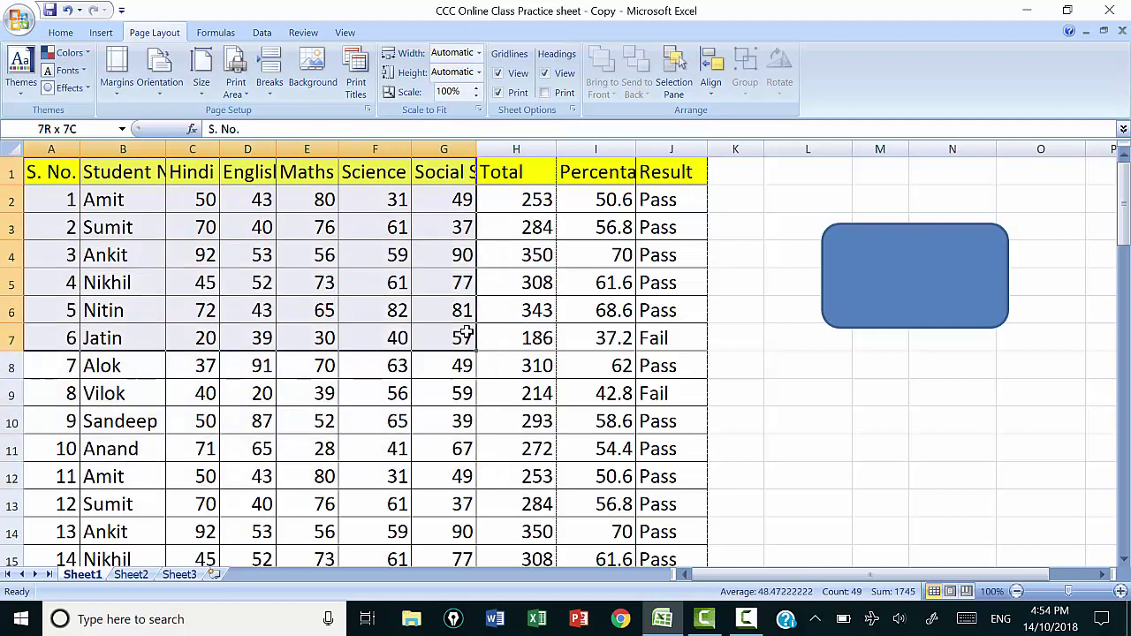
pyautogui.moveTo(514, 378); pyautogui.dragTo(445, 518)
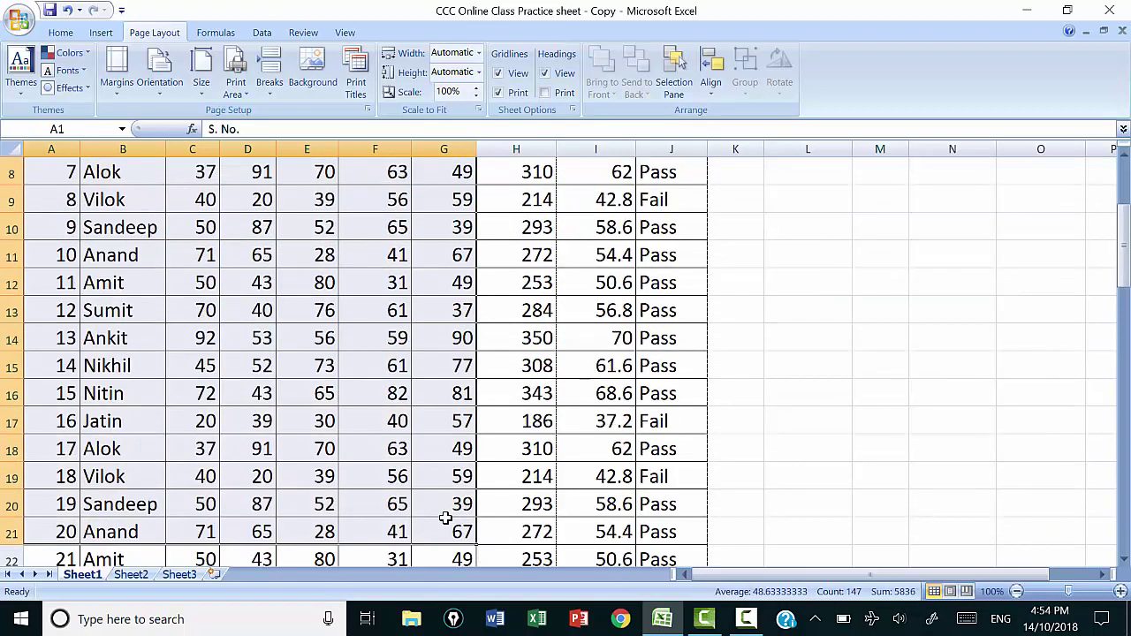
pyautogui.click(236, 87)
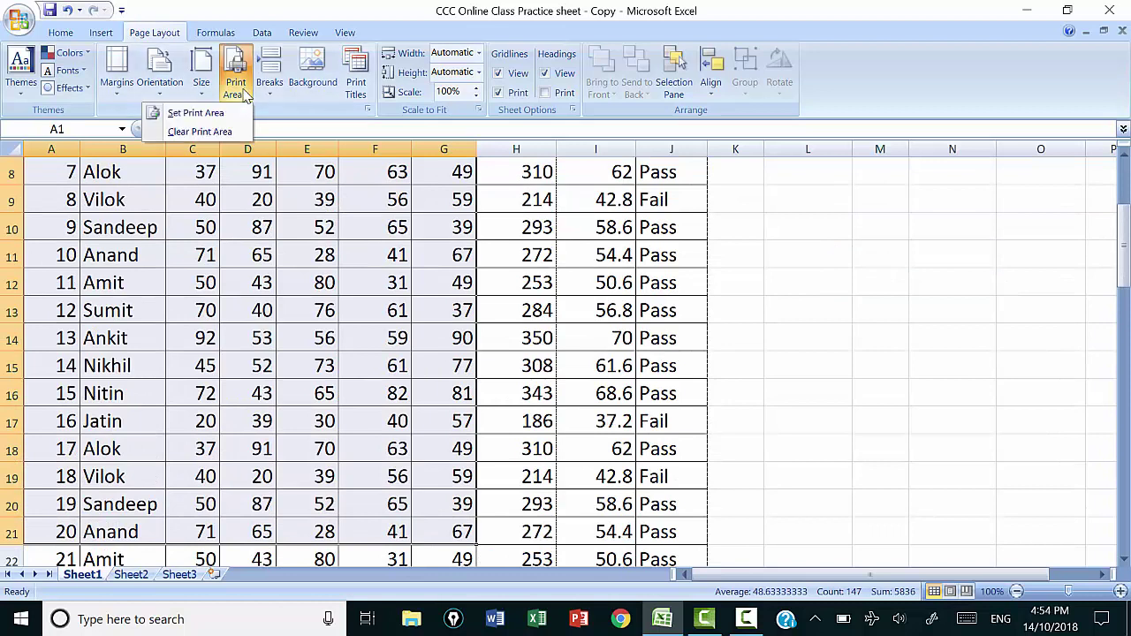
pyautogui.click(196, 113)
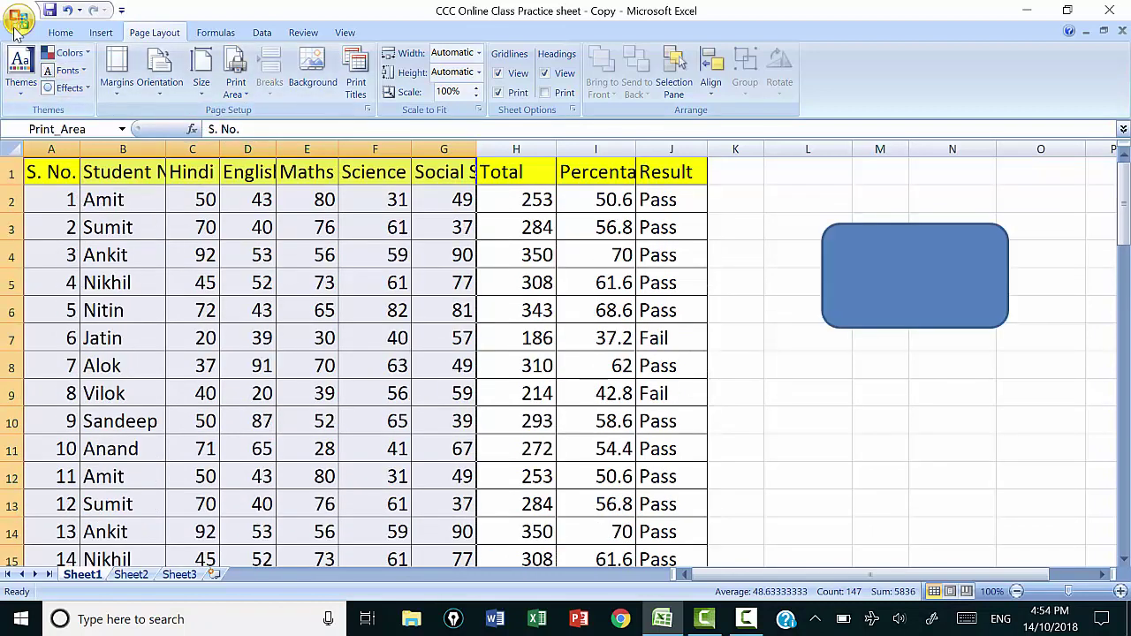
pyautogui.click(18, 20)
pyautogui.moveTo(88, 215)
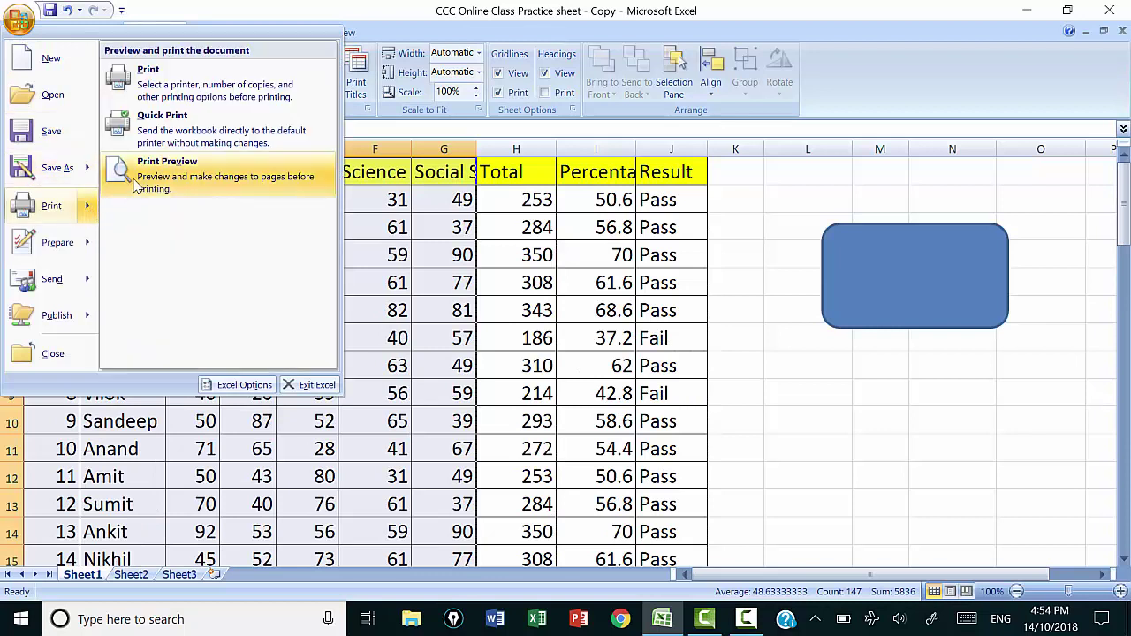
pyautogui.click(143, 181)
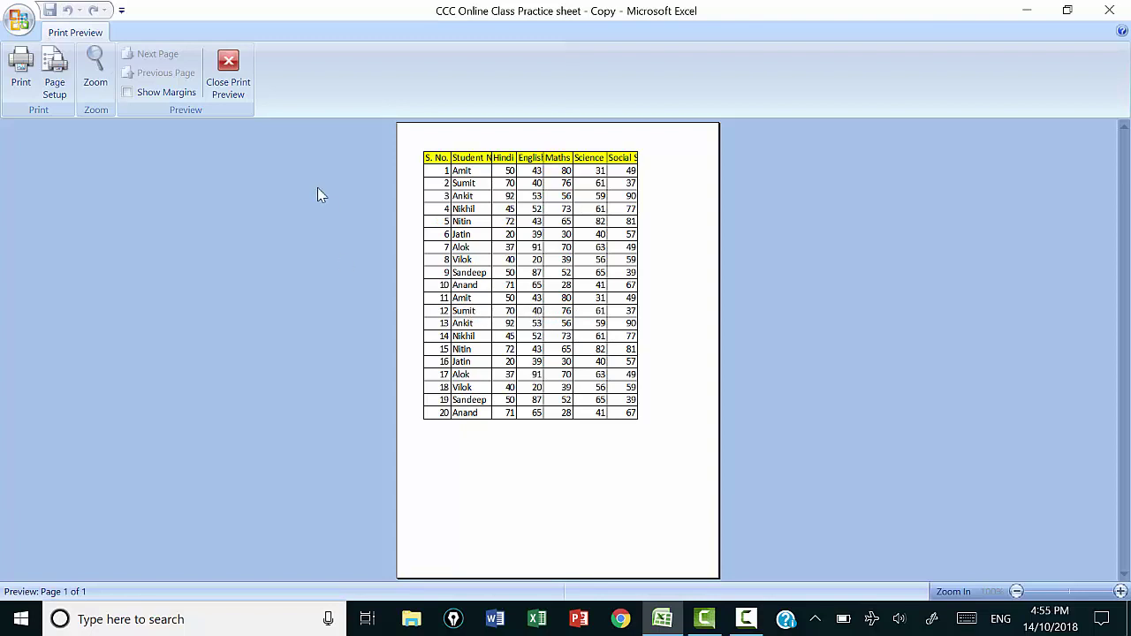
pyautogui.click(229, 89)
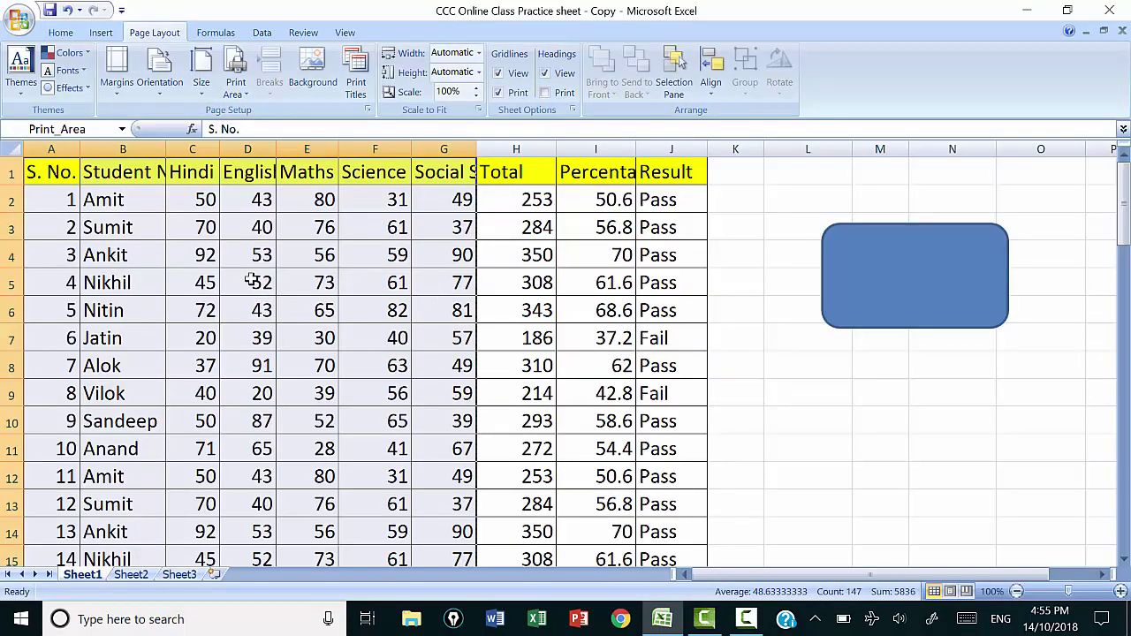
# Clear the print area and check the whole sheet prints across 9 pages.
pyautogui.click(237, 88)
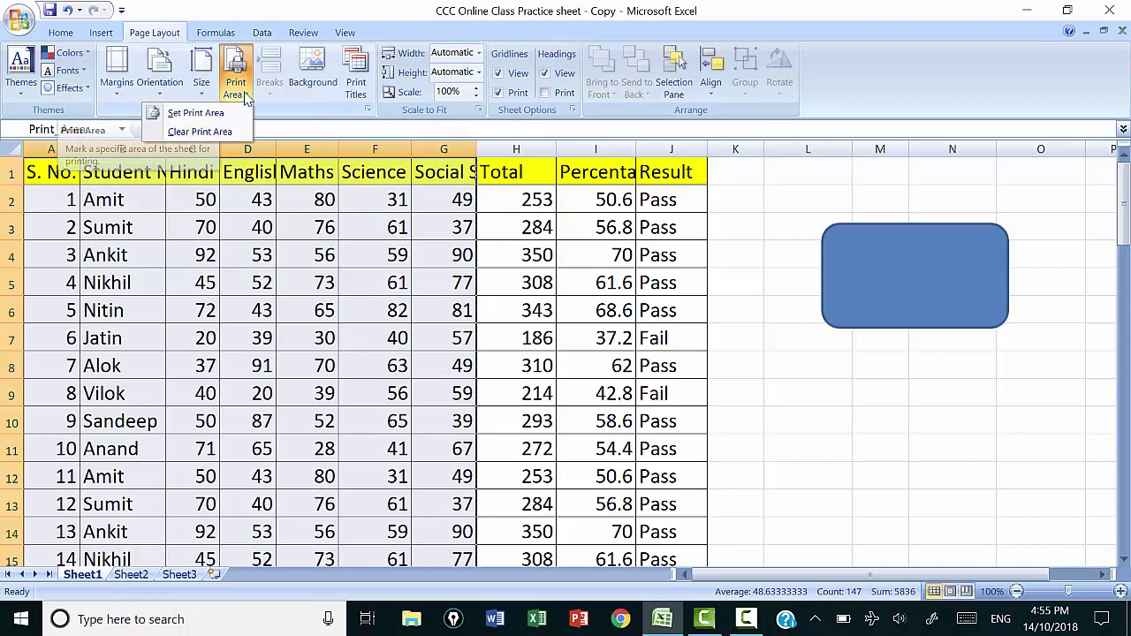
pyautogui.click(212, 133)
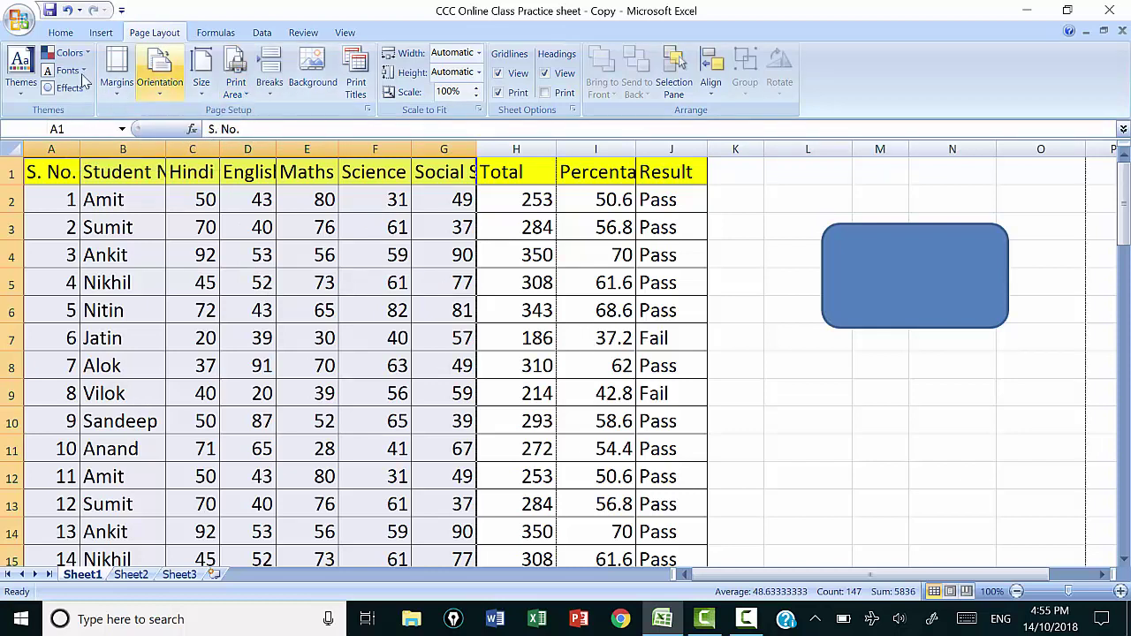
pyautogui.click(18, 21)
pyautogui.moveTo(88, 206)
pyautogui.click(240, 177)
pyautogui.scroll(-3, 640, 328)
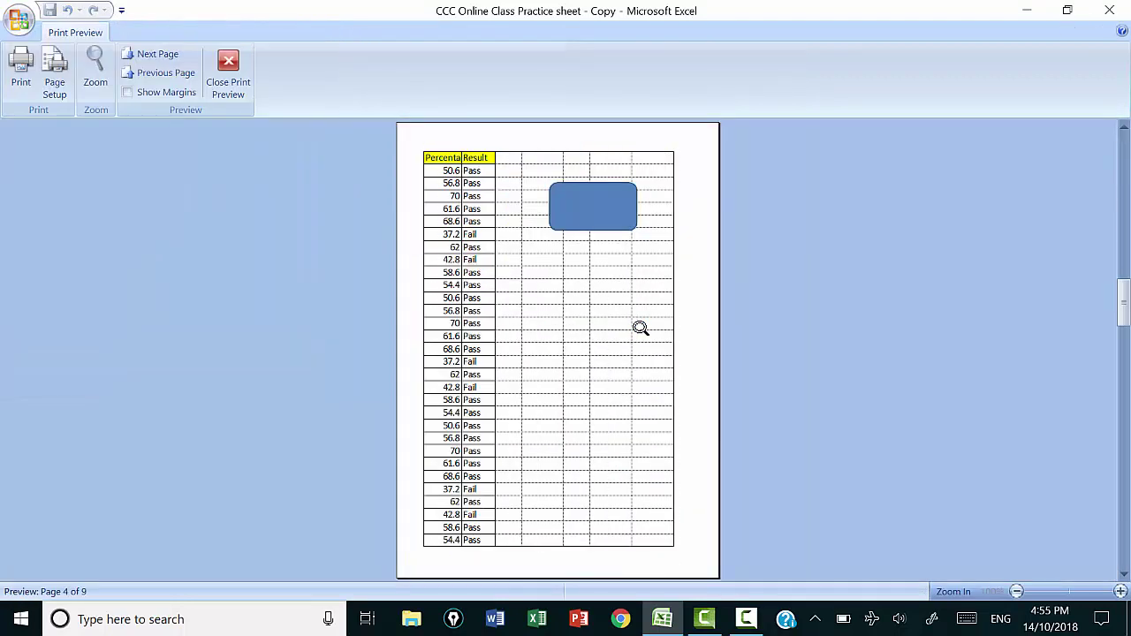
pyautogui.scroll(-3, 640, 328)
pyautogui.scroll(4, 640, 328)
pyautogui.scroll(2, 639, 328)
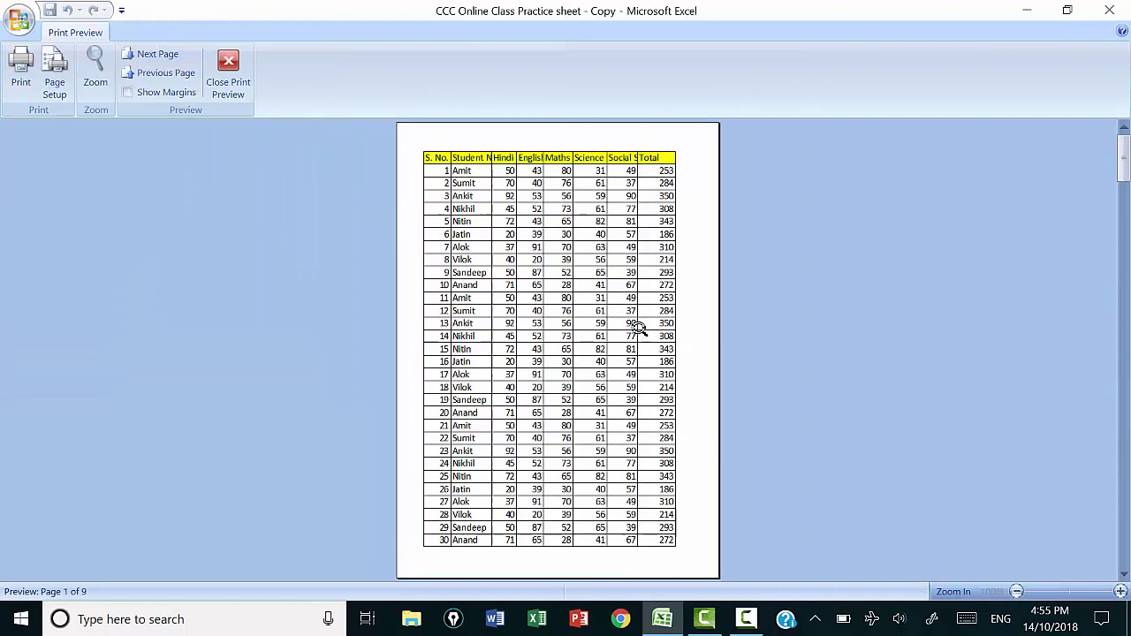
pyautogui.click(231, 78)
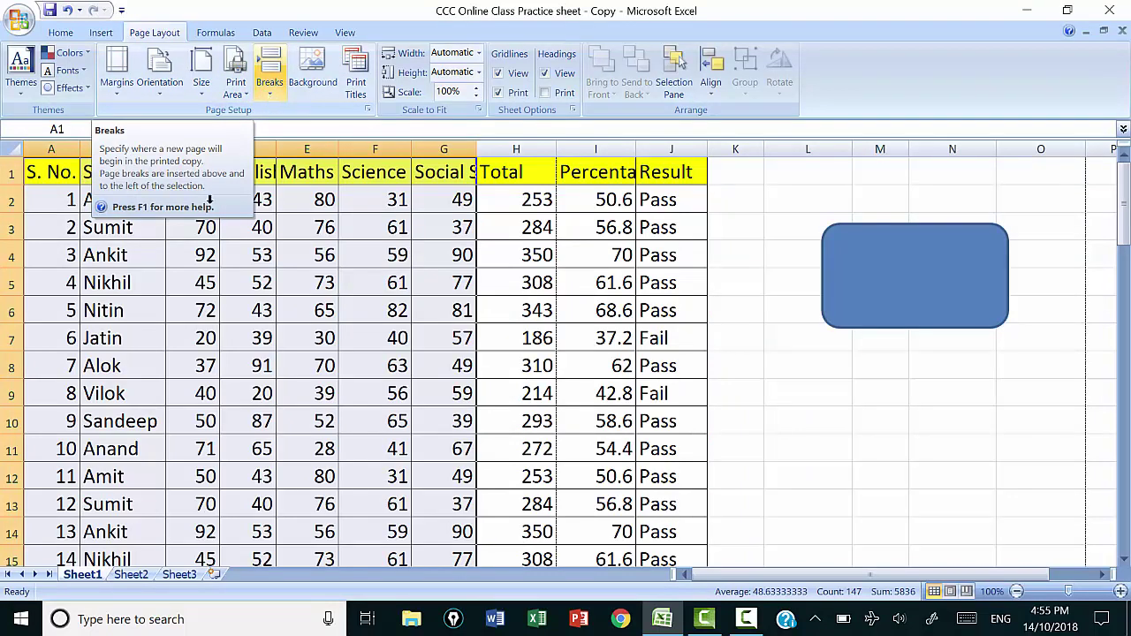
# Insert a page break above row 11, so page 1 ends after student 9.
pyautogui.click(47, 450)
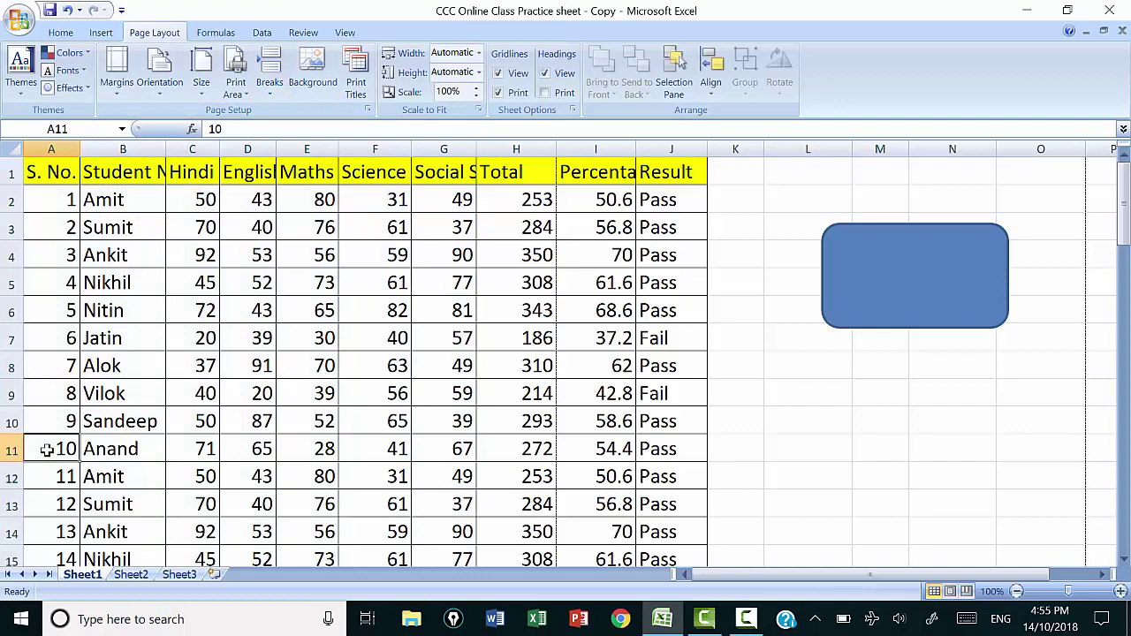
pyautogui.click(270, 81)
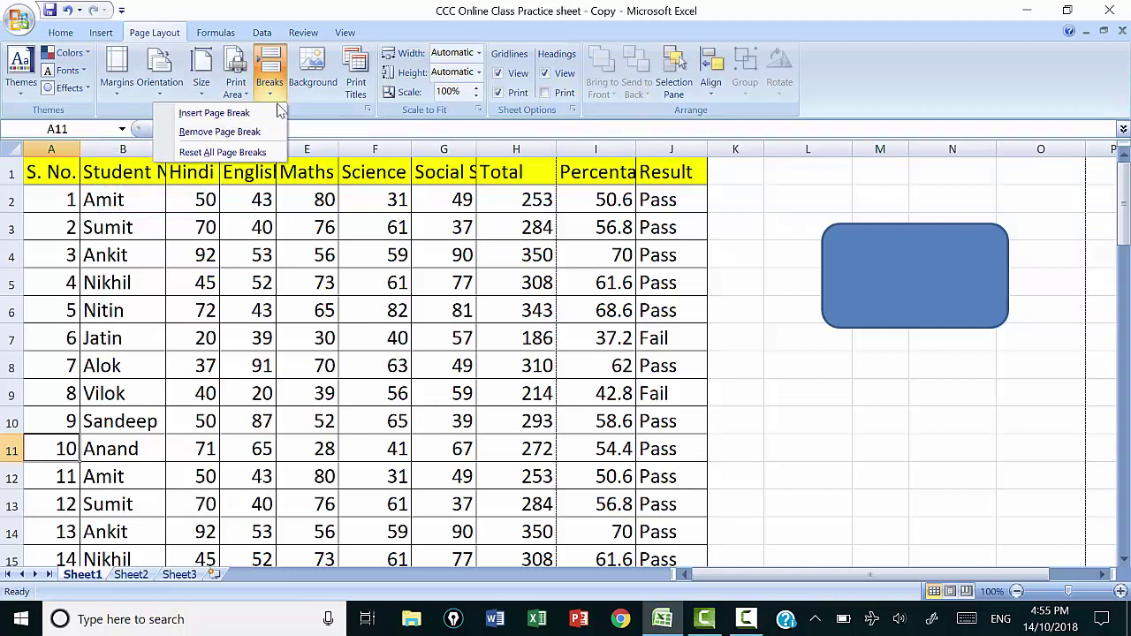
pyautogui.click(210, 115)
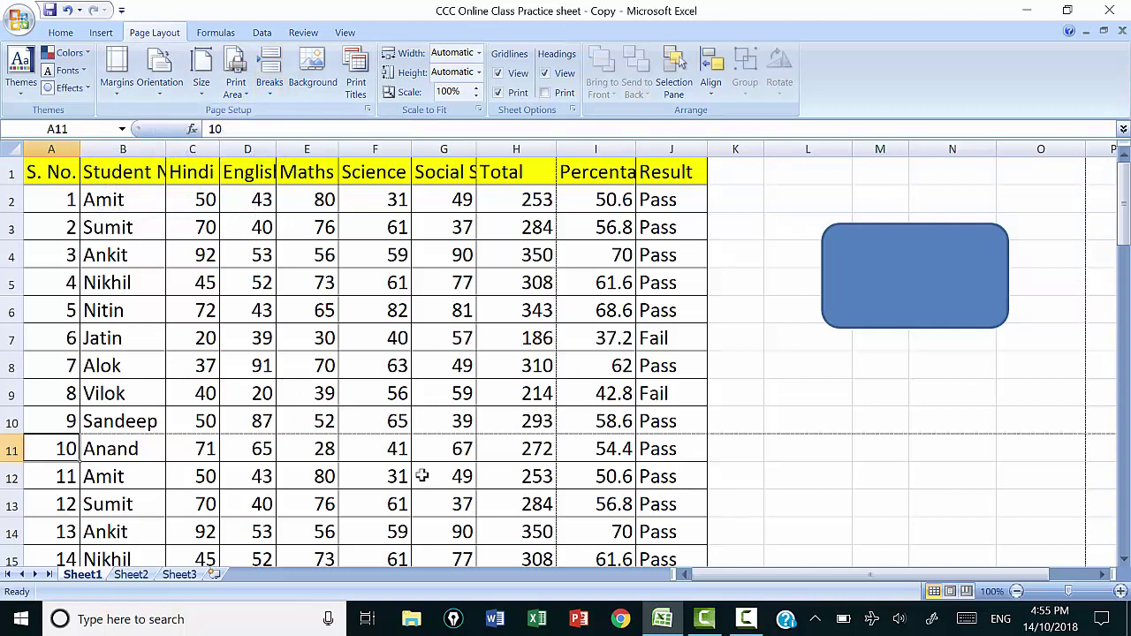
pyautogui.click(104, 423)
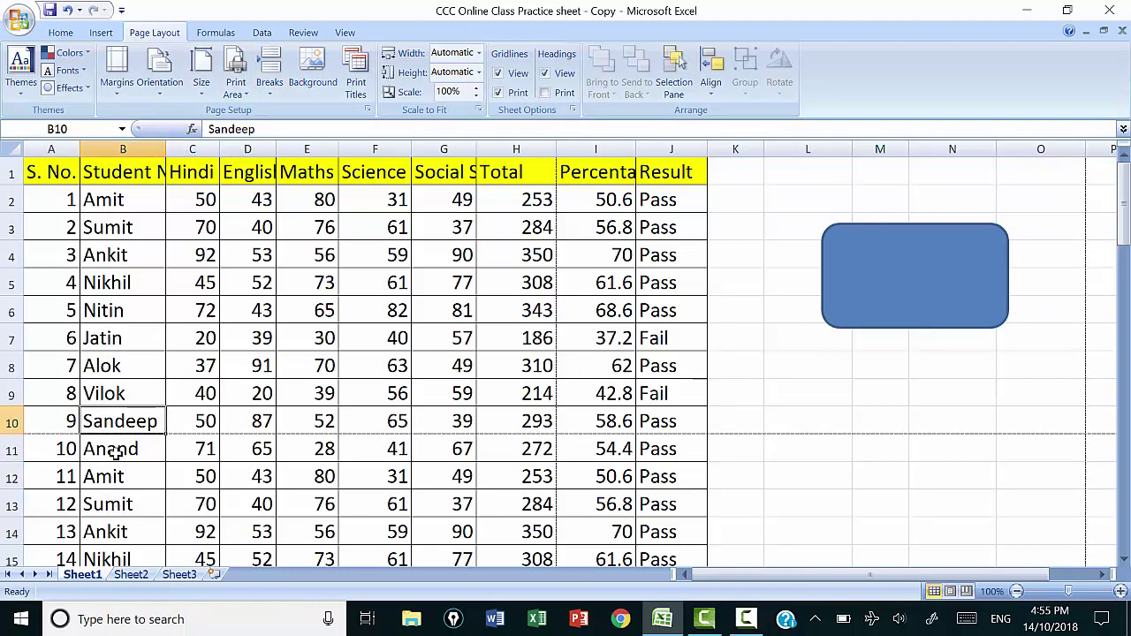
# Confirm in print preview that page 2 of 9 starts at student 10.
pyautogui.click(20, 19)
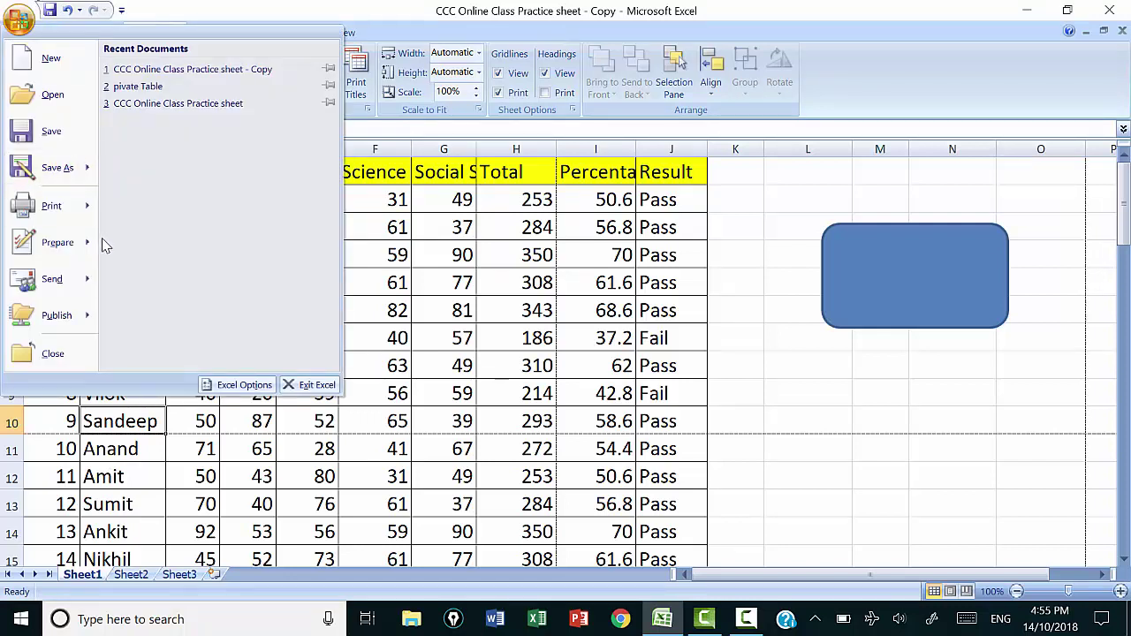
pyautogui.moveTo(88, 205)
pyautogui.click(177, 168)
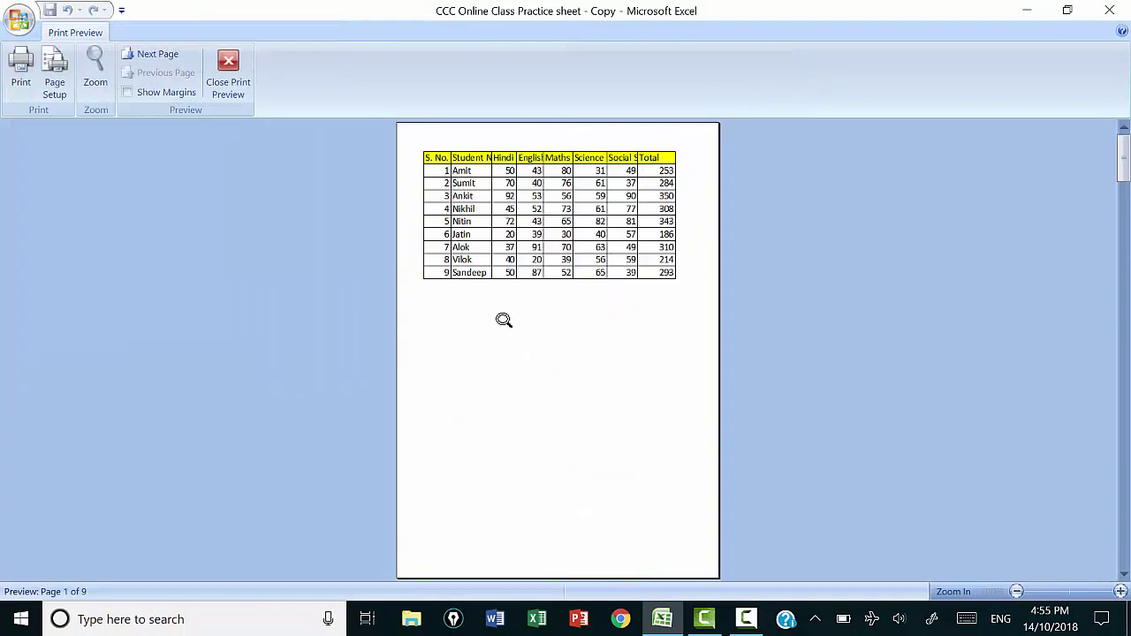
pyautogui.scroll(-2, 556, 358)
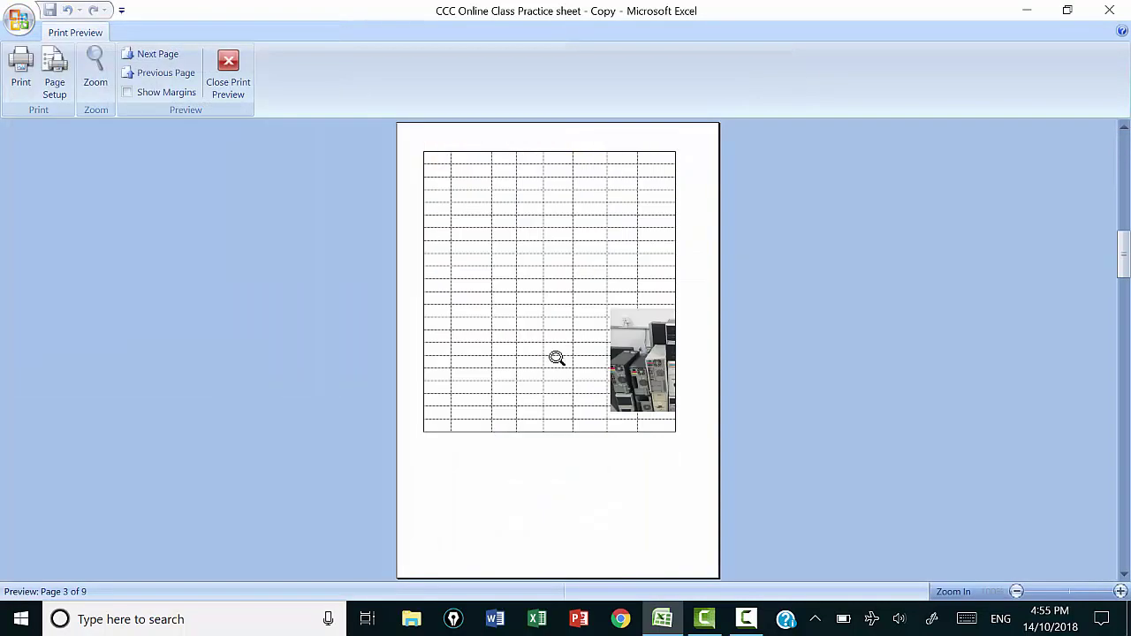
pyautogui.scroll(1, 557, 358)
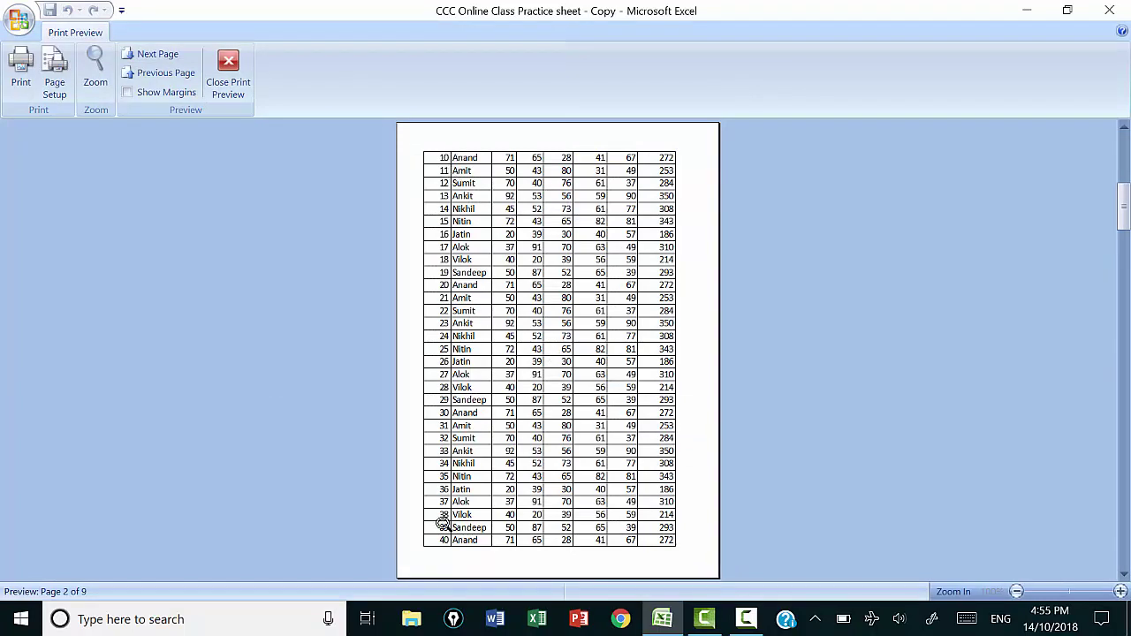
pyautogui.click(229, 73)
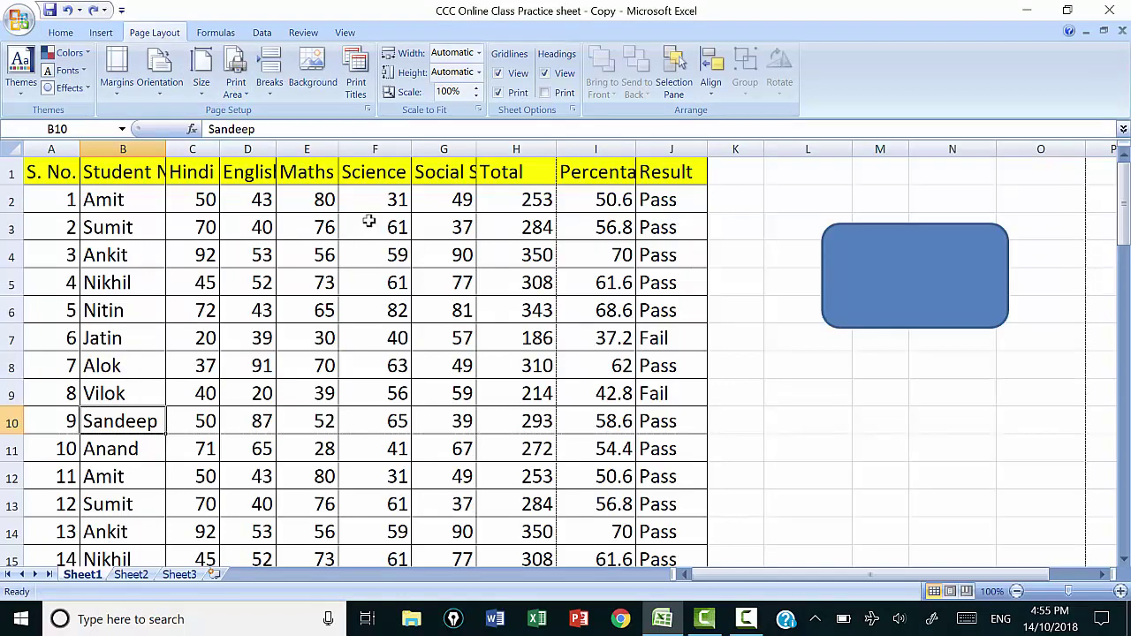
pyautogui.click(314, 84)
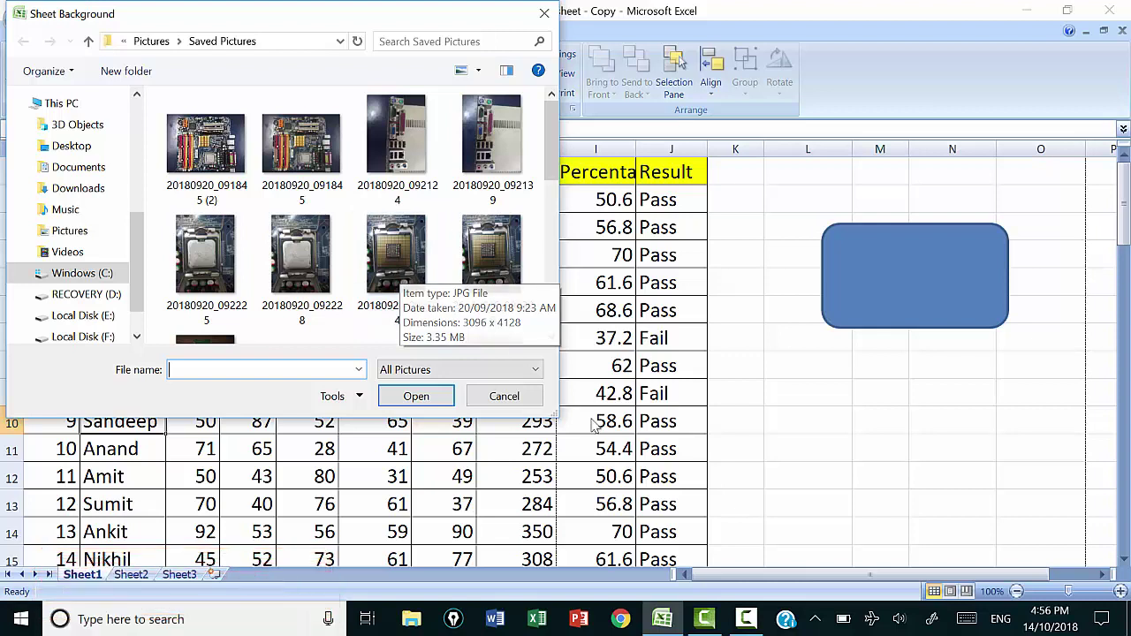
pyautogui.click(505, 397)
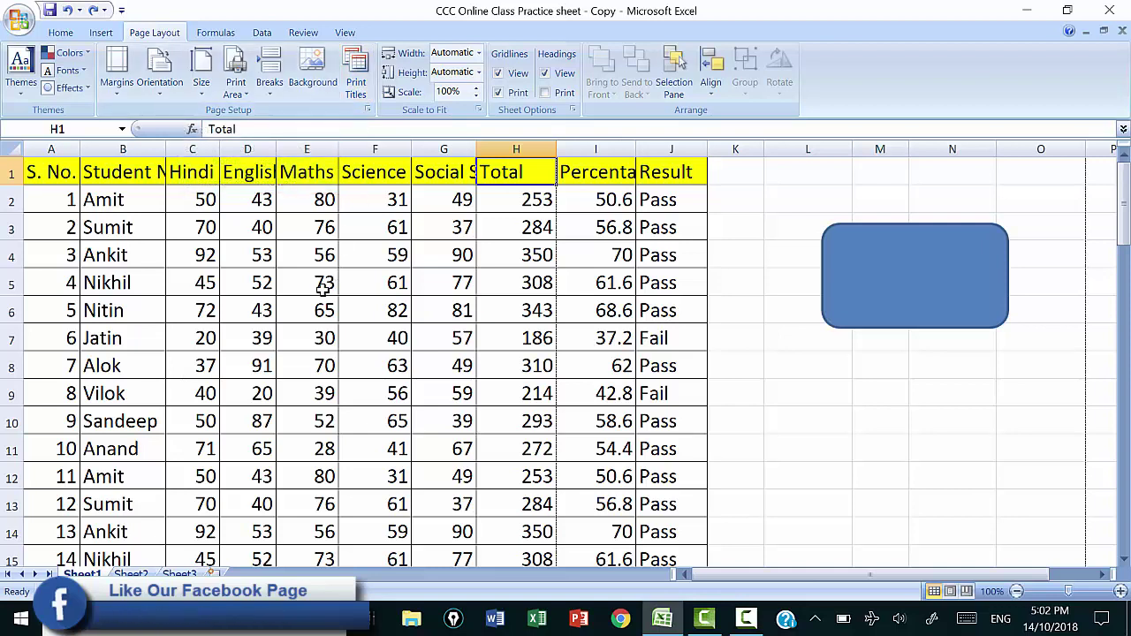
pyautogui.click(20, 22)
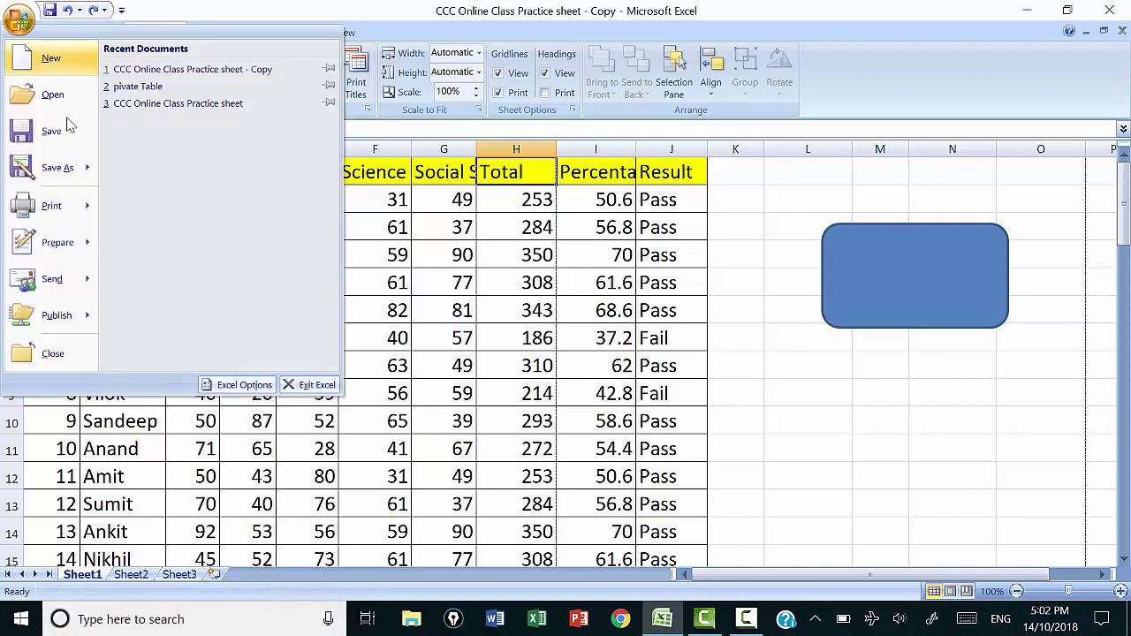
pyautogui.moveTo(51, 206)
pyautogui.click(167, 172)
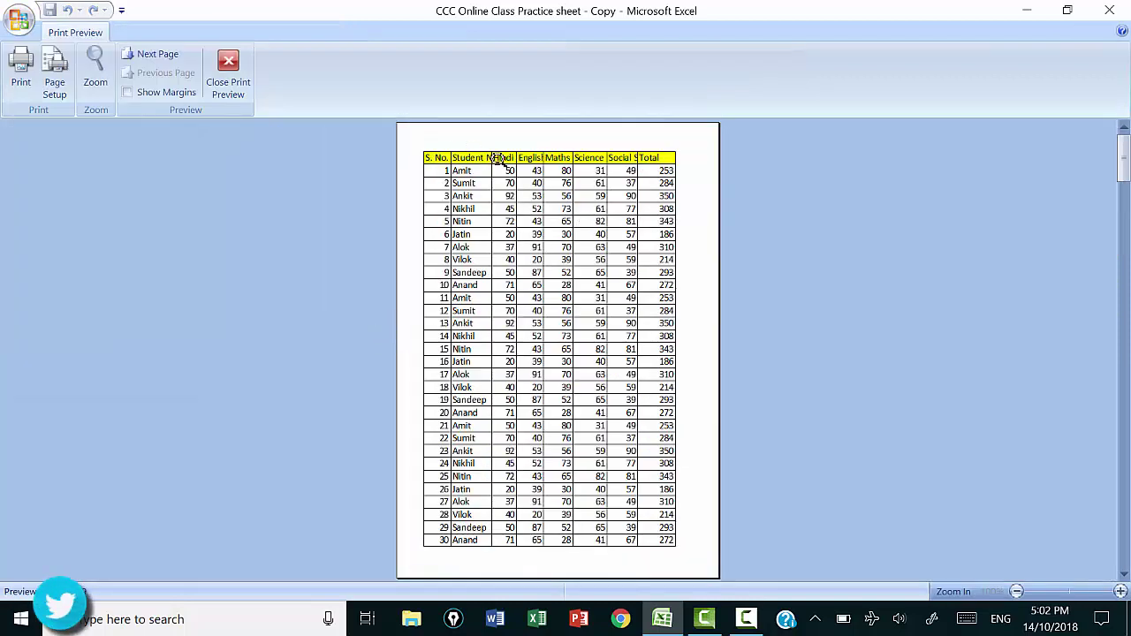
pyautogui.scroll(-1, 687, 272)
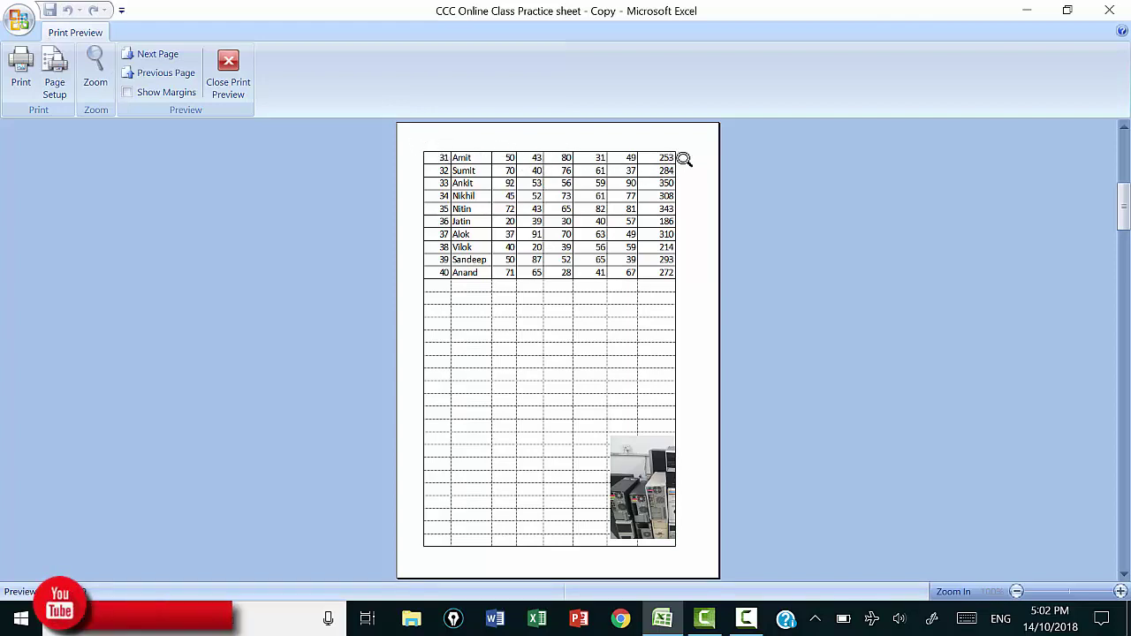
pyautogui.click(227, 89)
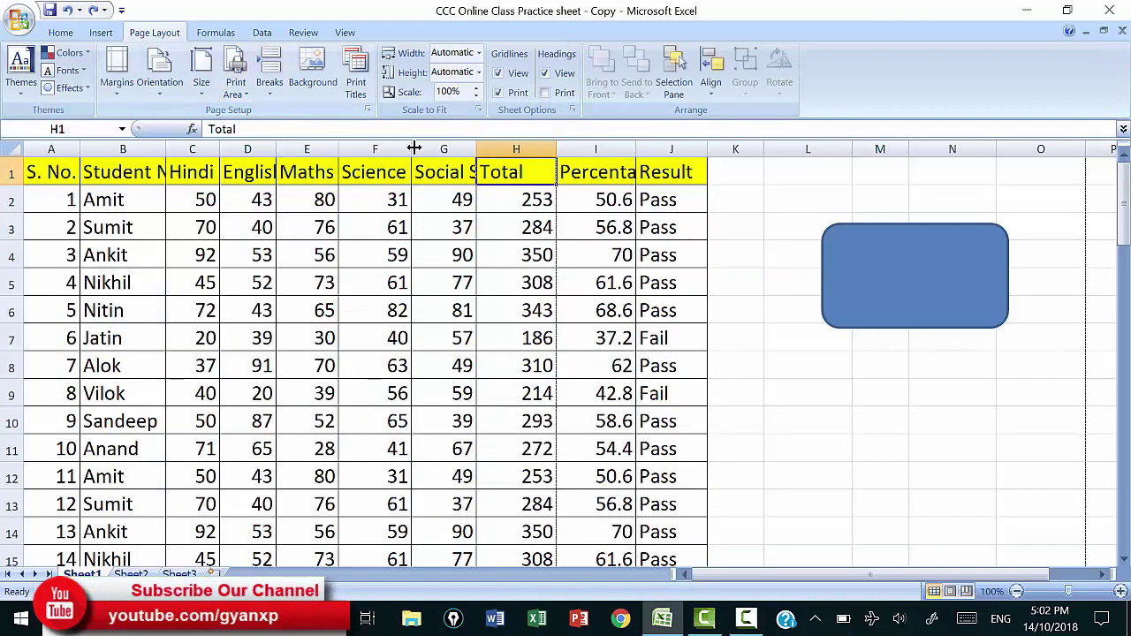
# In Page Setup, clear the trial print area and set rows to repeat at top to $1:$1.
pyautogui.click(359, 89)
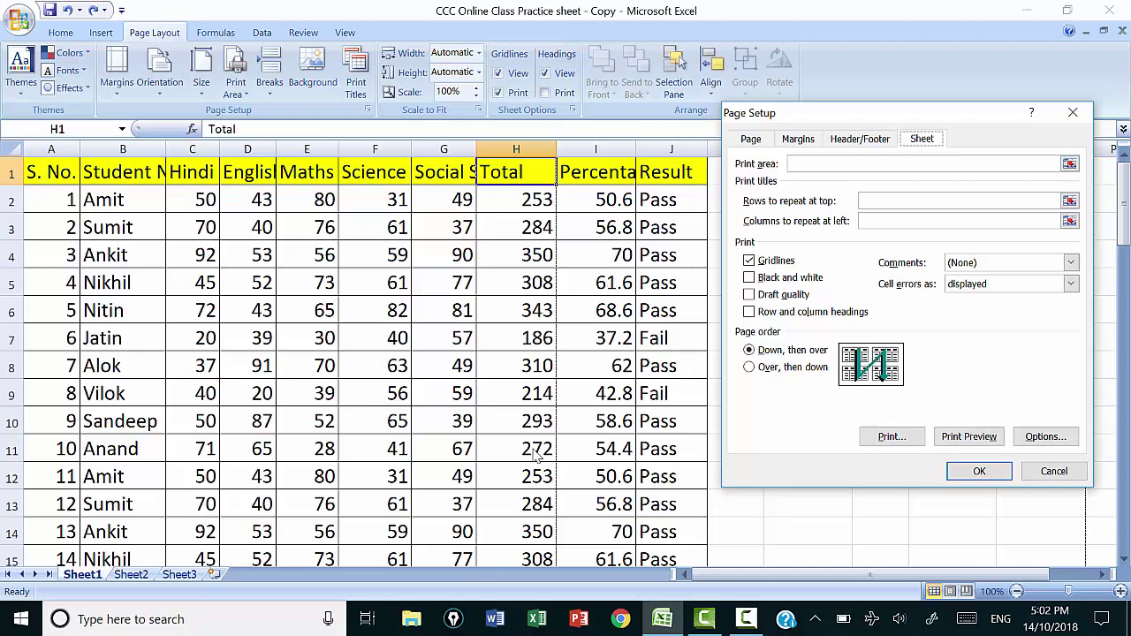
pyautogui.click(799, 164)
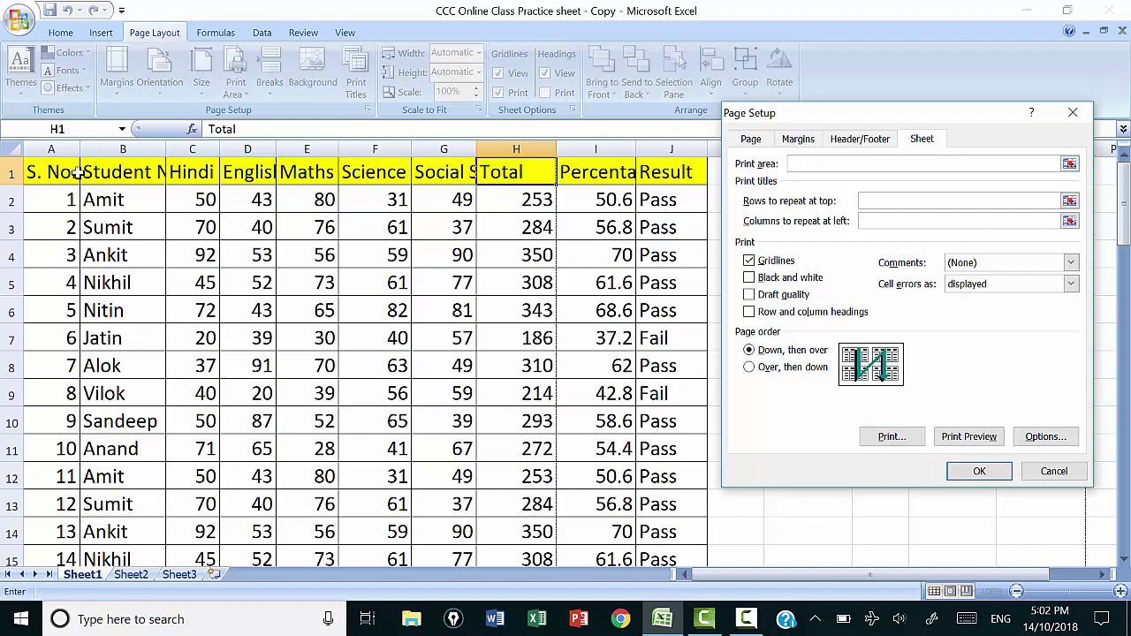
pyautogui.moveTo(50, 172); pyautogui.dragTo(557, 421)
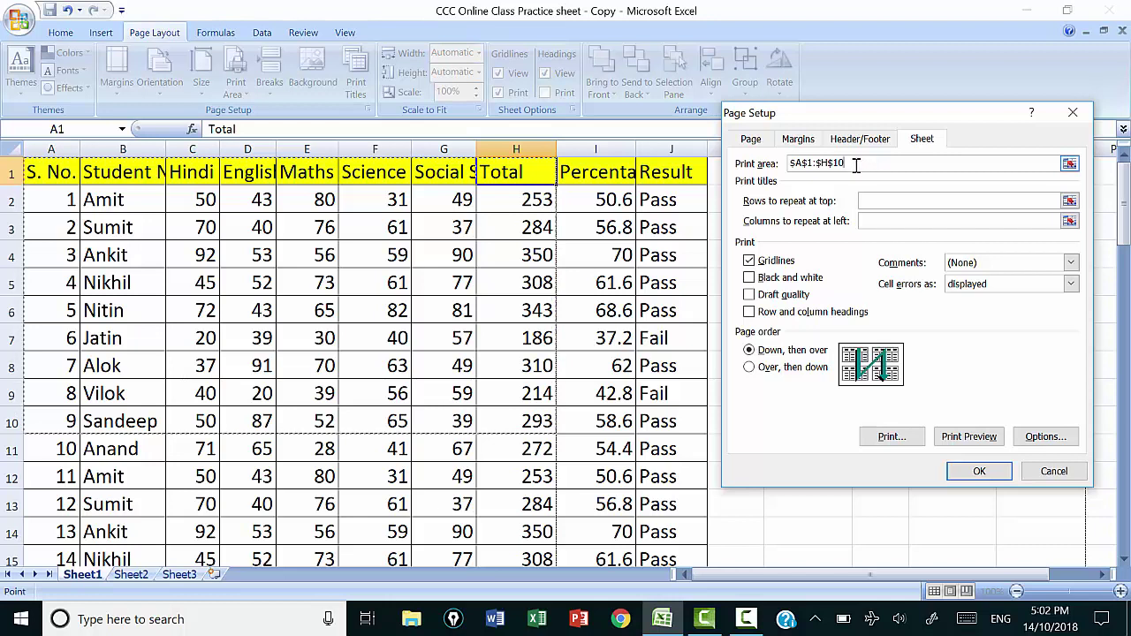
pyautogui.moveTo(856, 165); pyautogui.dragTo(773, 158)
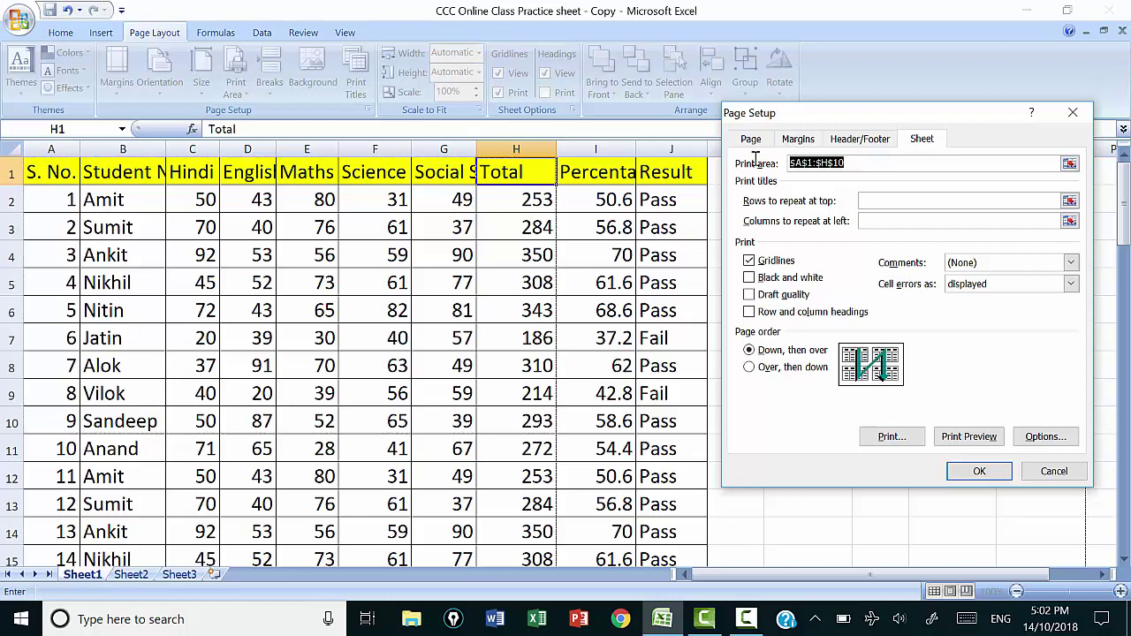
pyautogui.press('Delete')
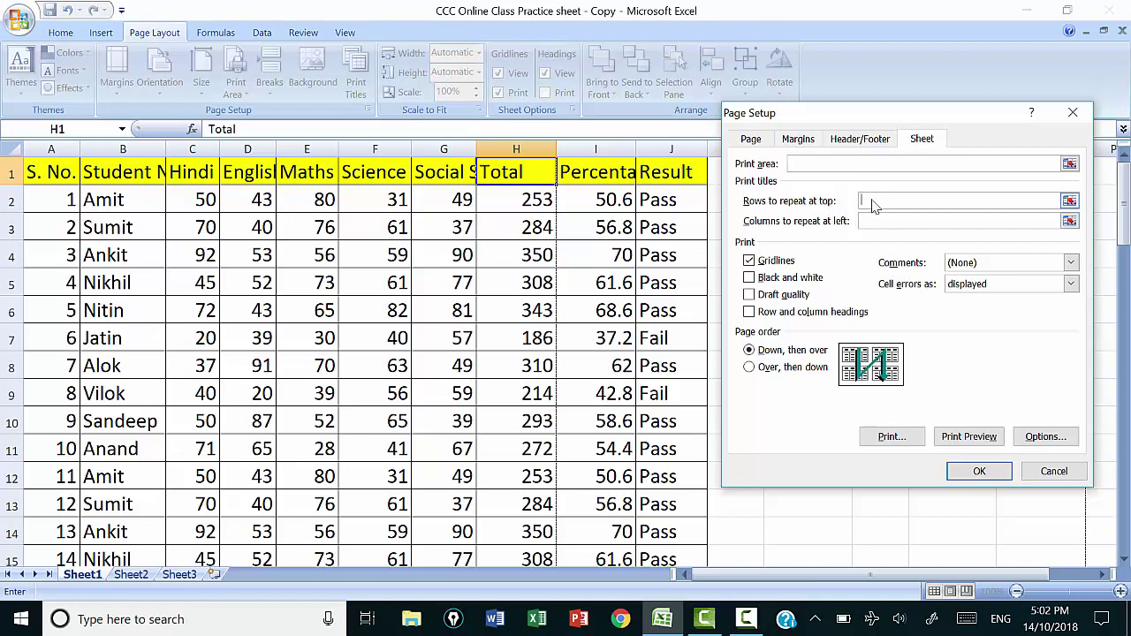
pyautogui.click(29, 173)
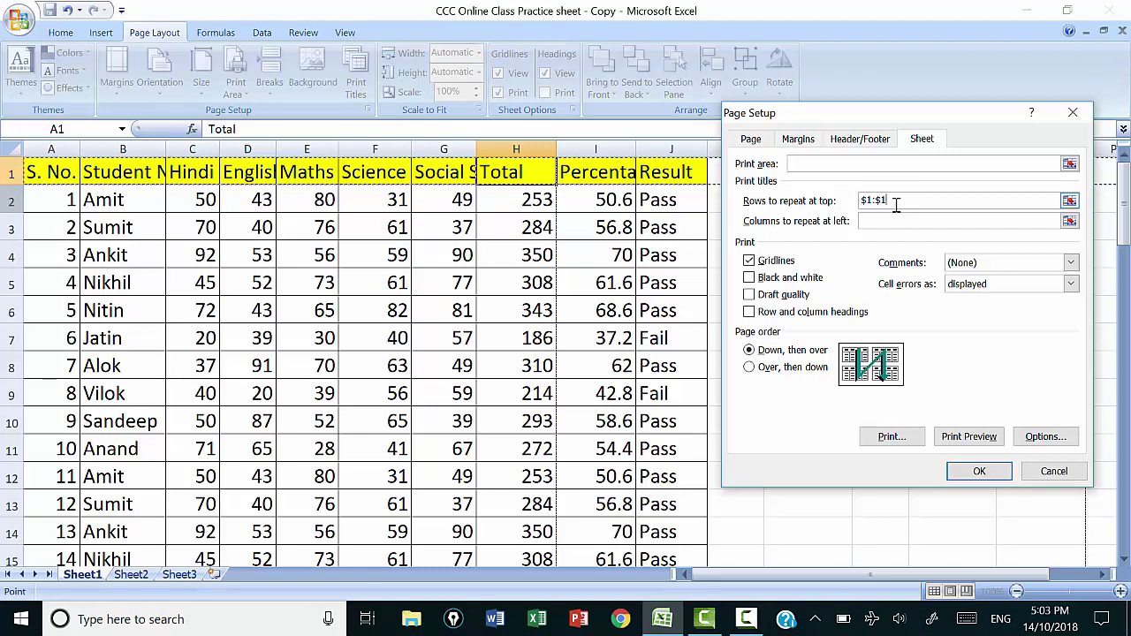
pyautogui.click(973, 472)
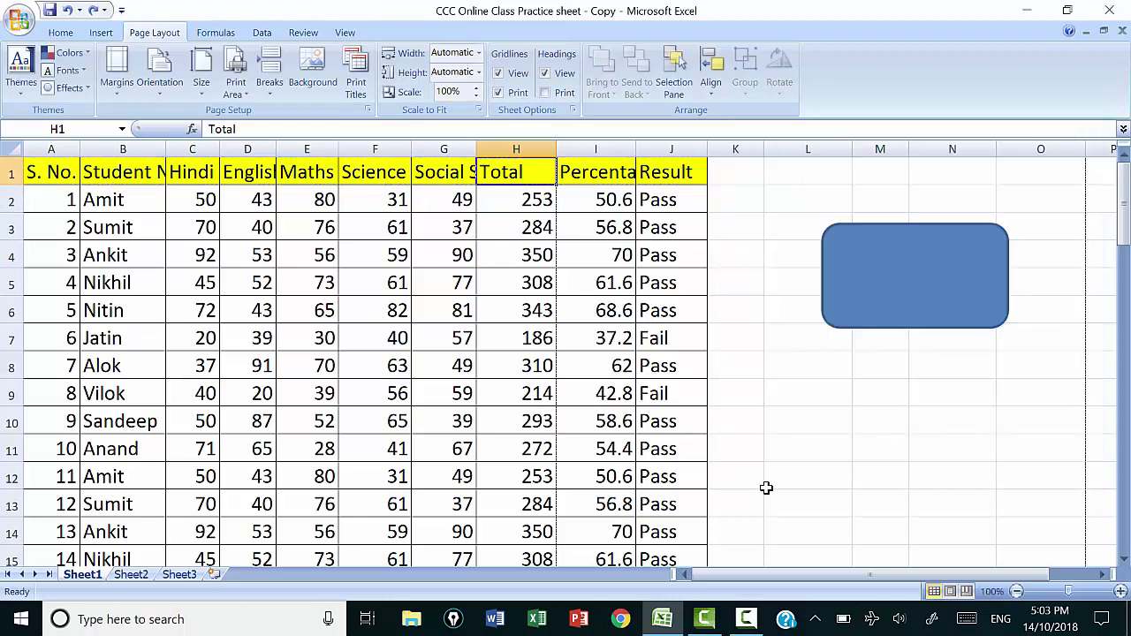
pyautogui.click(19, 19)
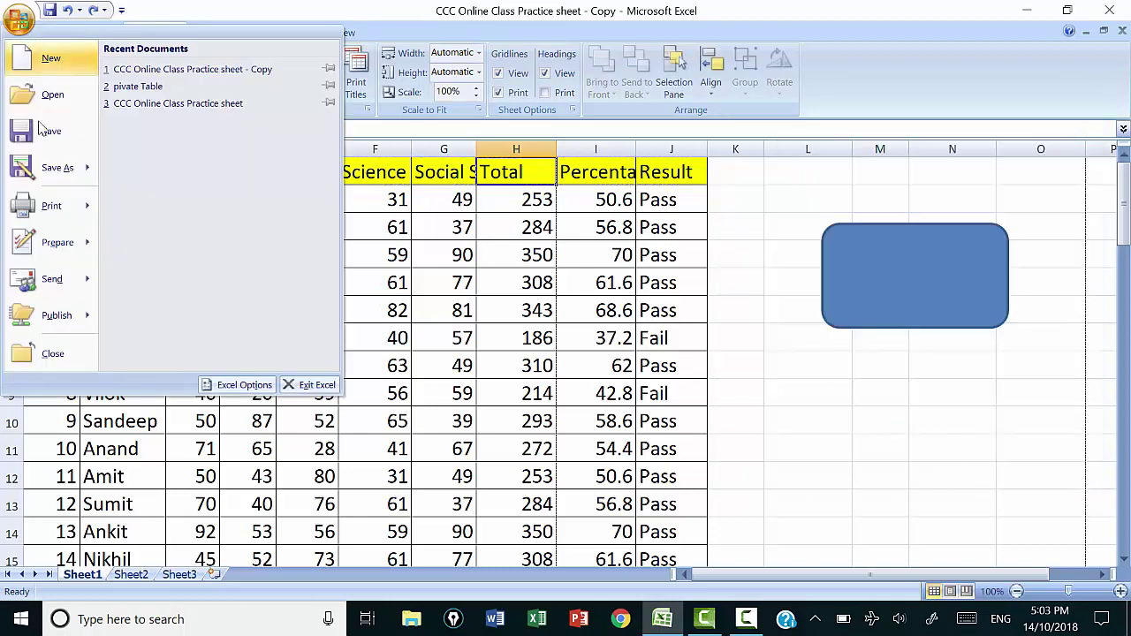
pyautogui.moveTo(84, 213)
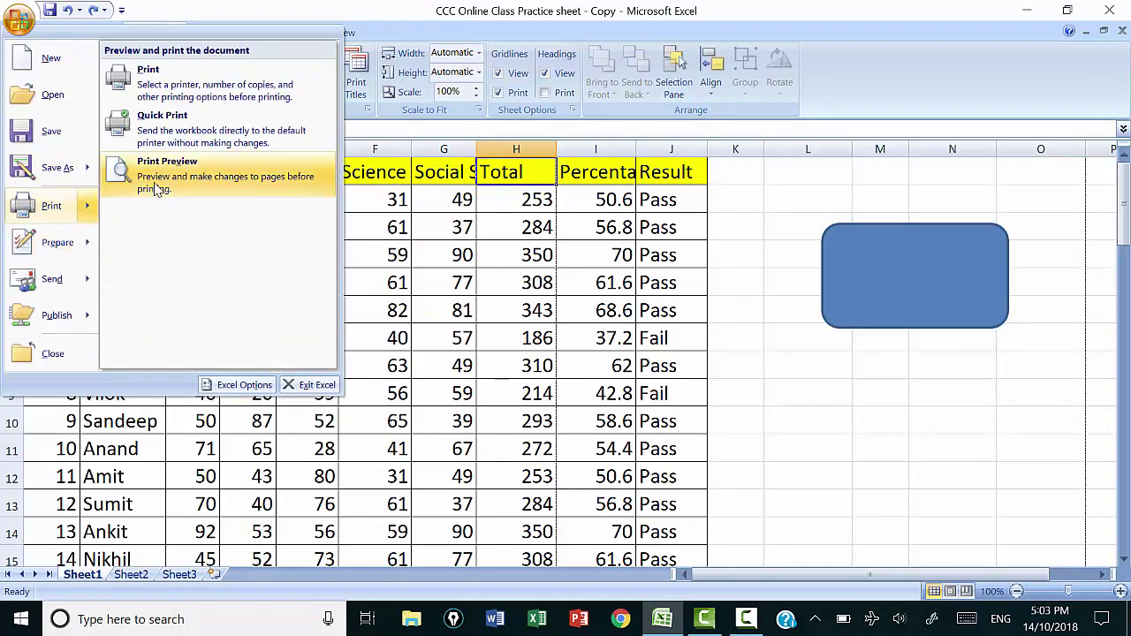
pyautogui.click(157, 187)
pyautogui.scroll(-1, 607, 299)
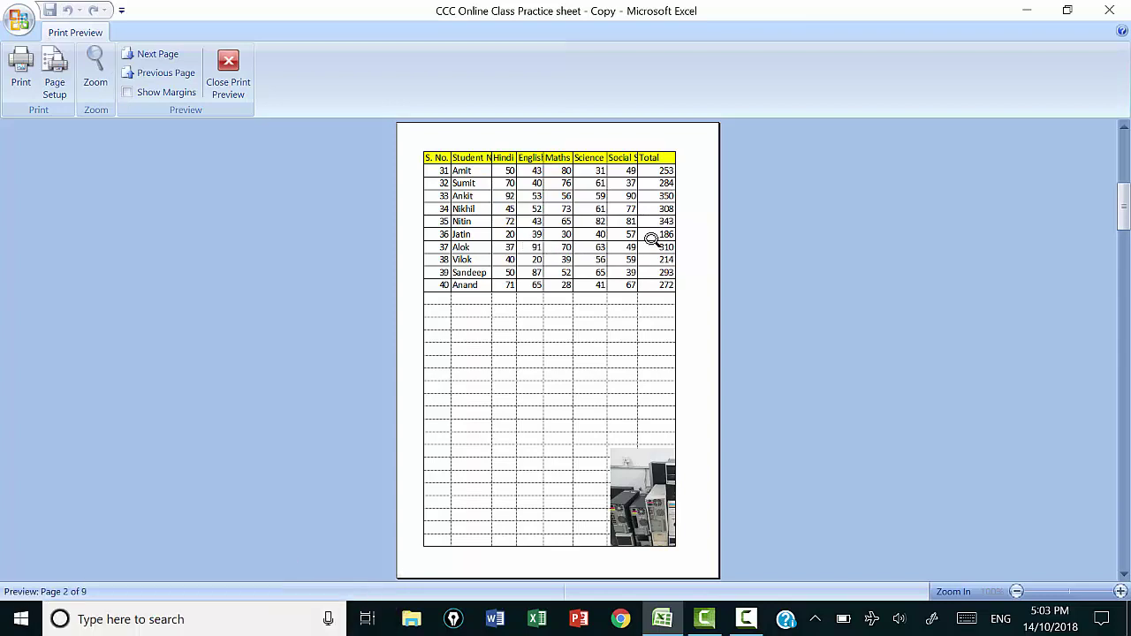
# Enable printing of row and column headings in the Page Setup Sheet options.
pyautogui.click(230, 84)
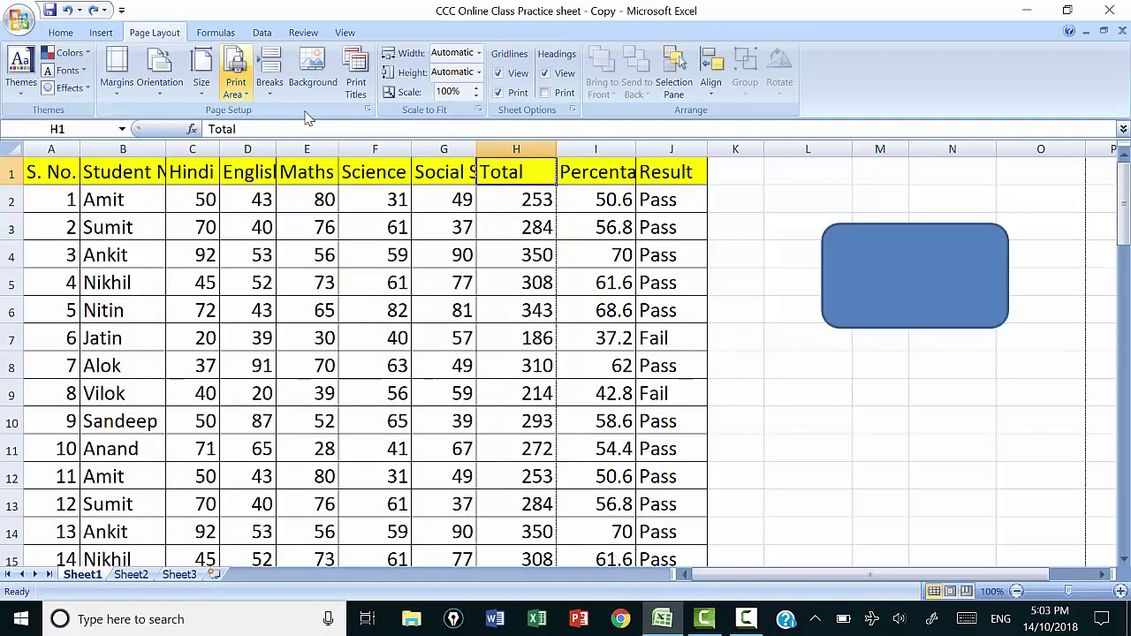
pyautogui.click(356, 82)
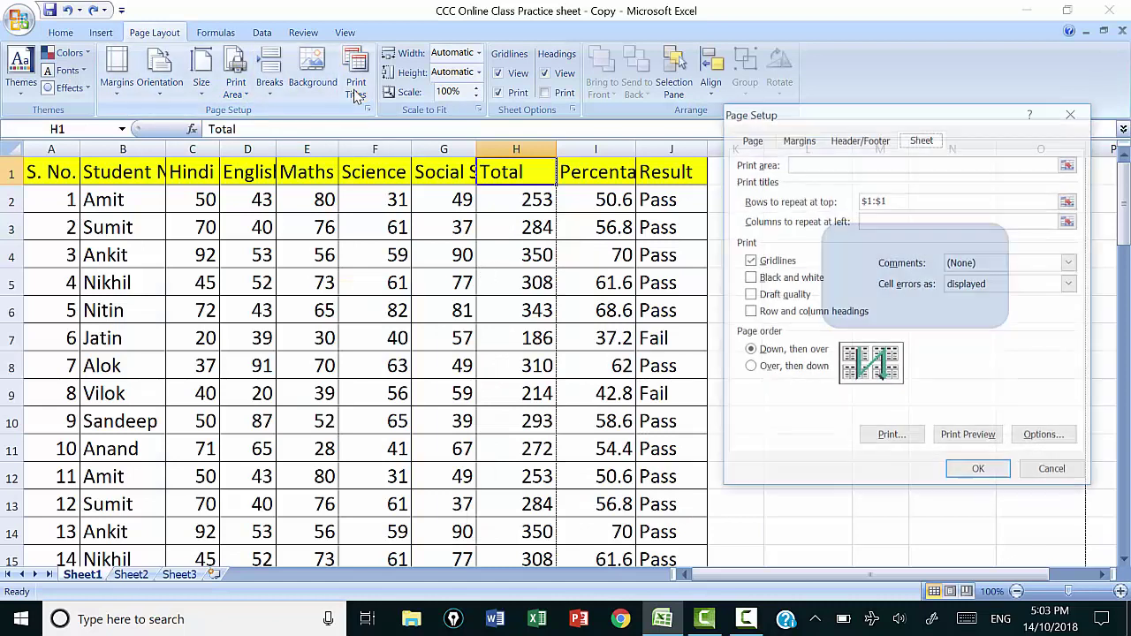
pyautogui.click(753, 143)
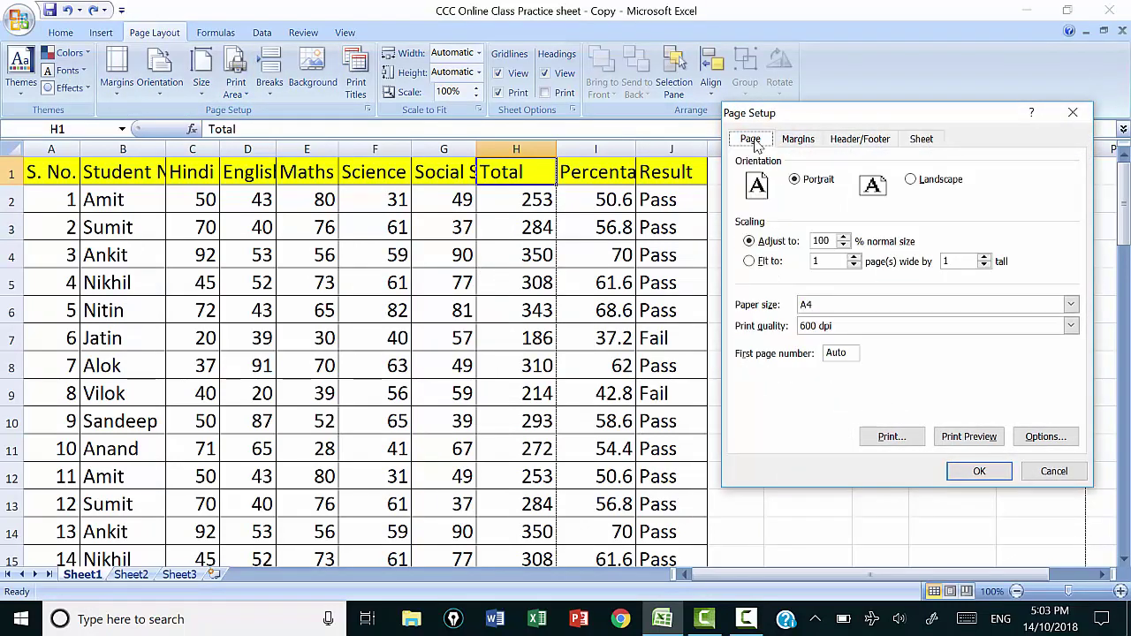
pyautogui.click(795, 148)
pyautogui.click(869, 145)
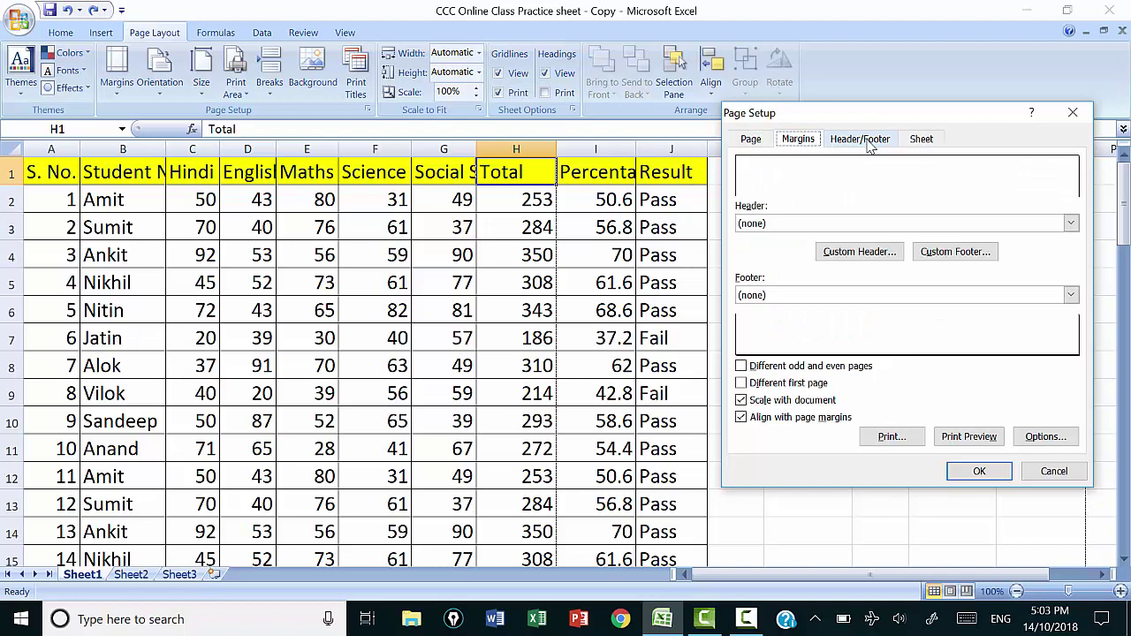
pyautogui.click(921, 141)
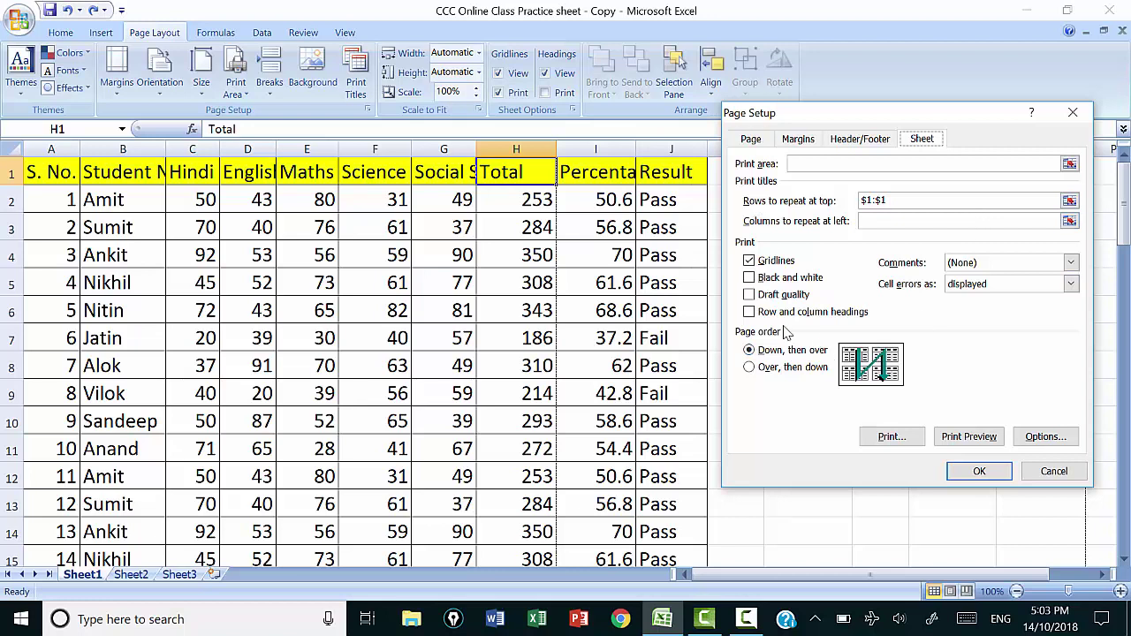
pyautogui.click(750, 314)
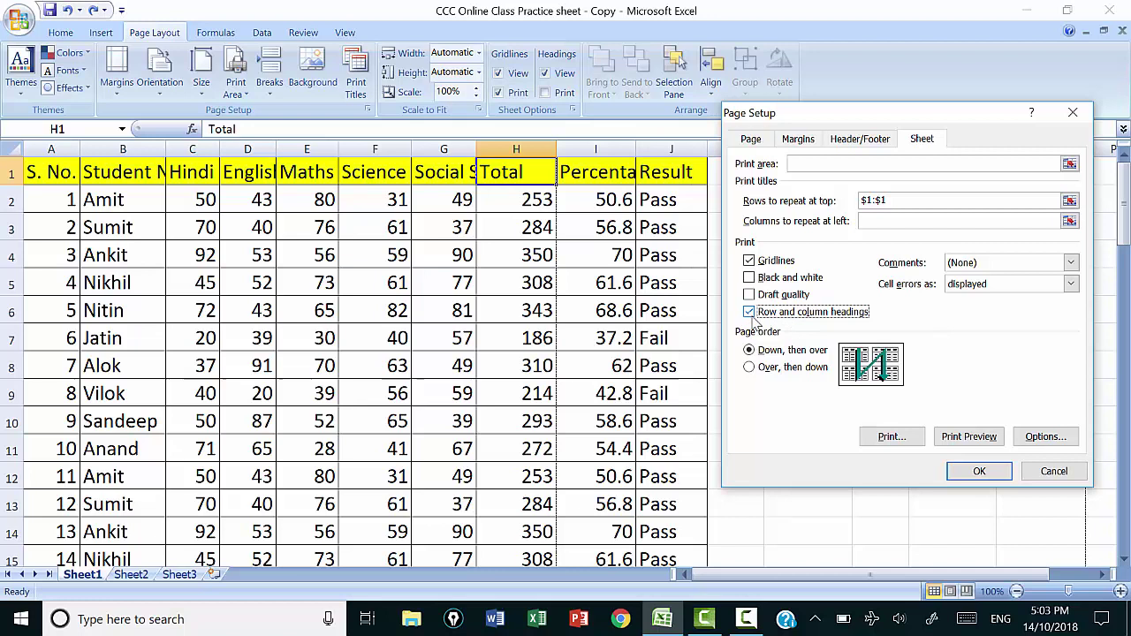
pyautogui.click(981, 472)
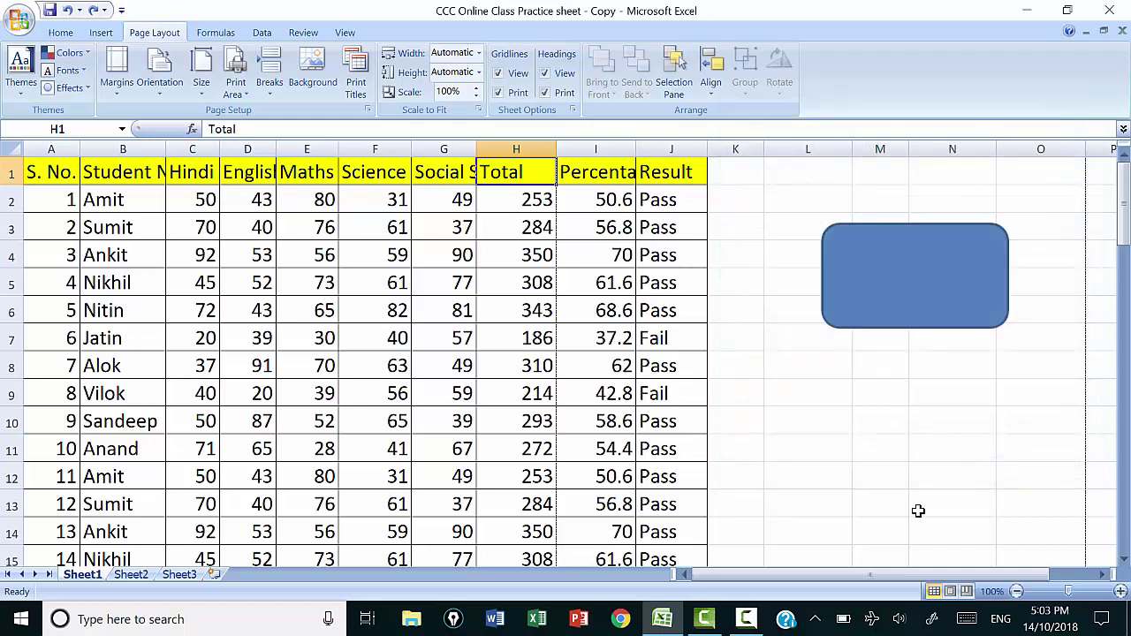
pyautogui.click(21, 32)
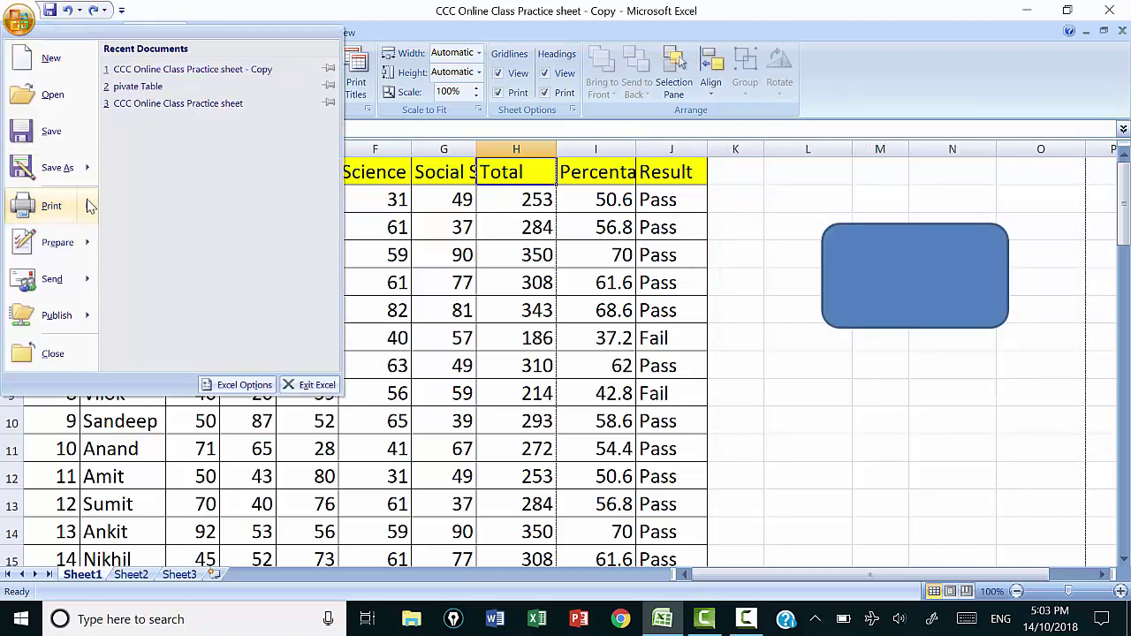
pyautogui.click(146, 173)
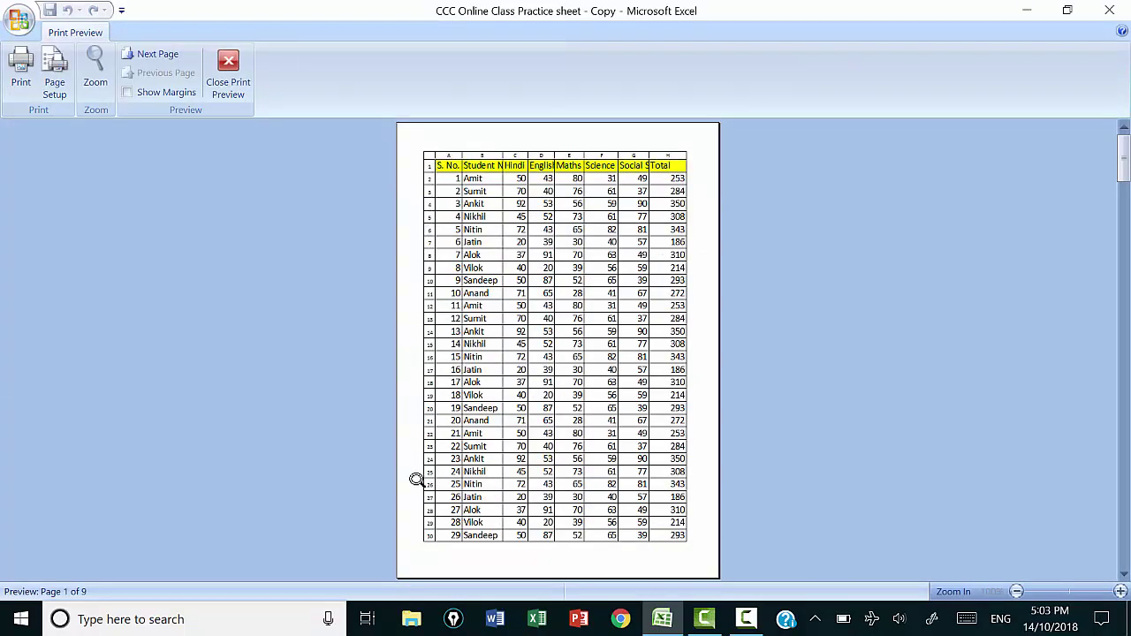
pyautogui.scroll(-1, 587, 343)
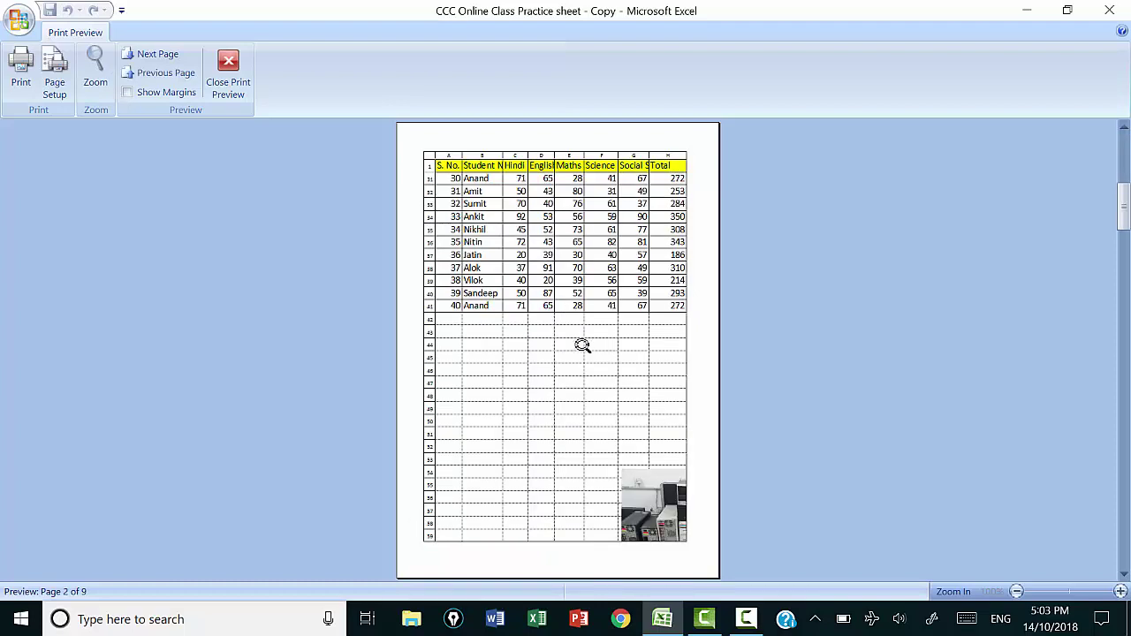
pyautogui.scroll(1, 580, 345)
pyautogui.click(228, 77)
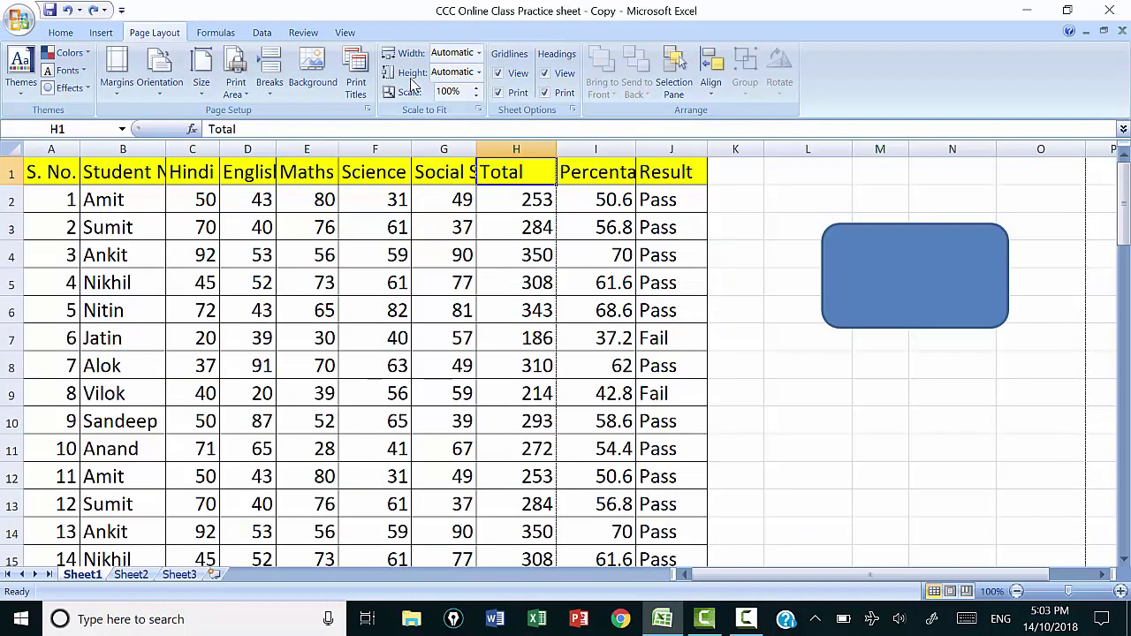
# Keep the print width on Automatic and scroll through the worksheet.
pyautogui.click(479, 55)
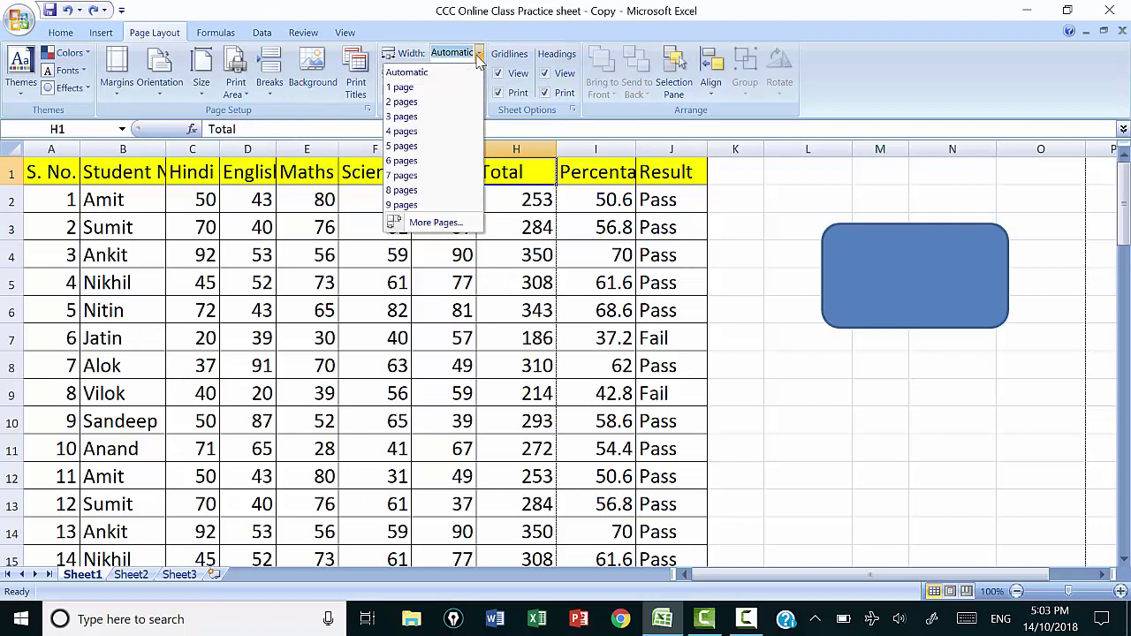
pyautogui.click(445, 56)
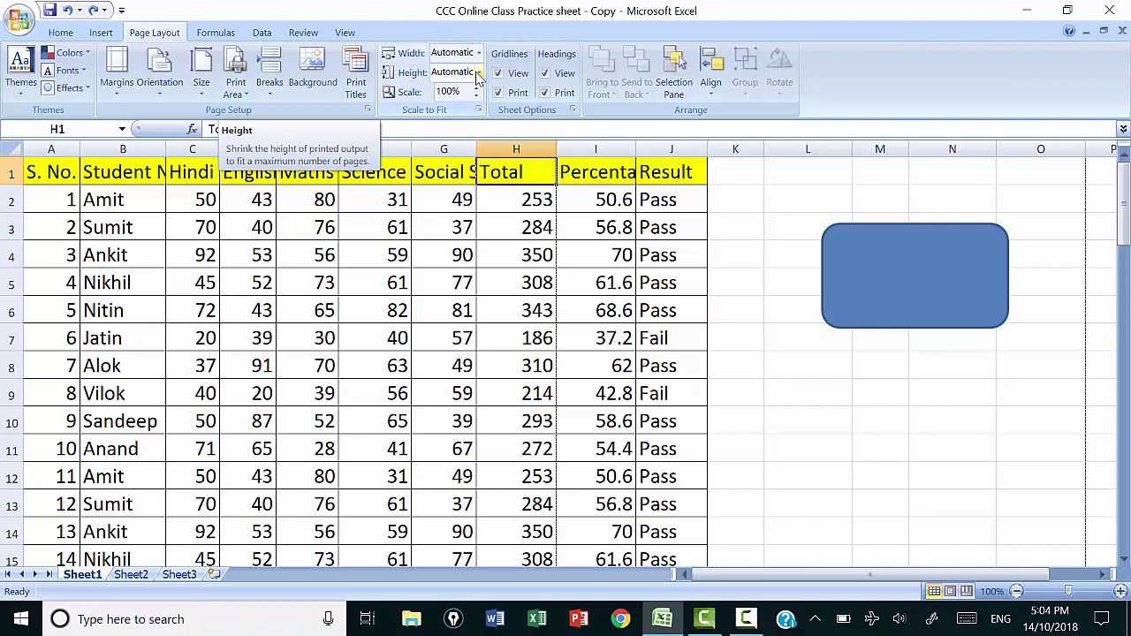
pyautogui.click(426, 302)
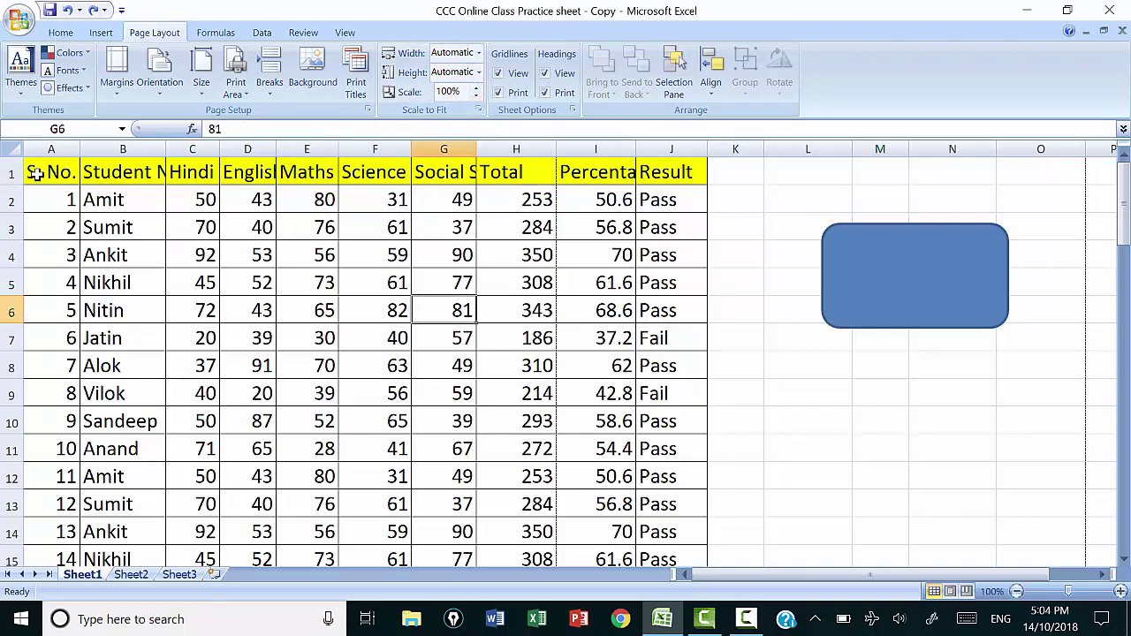
pyautogui.scroll(-5, 648, 461)
pyautogui.scroll(-1, 648, 460)
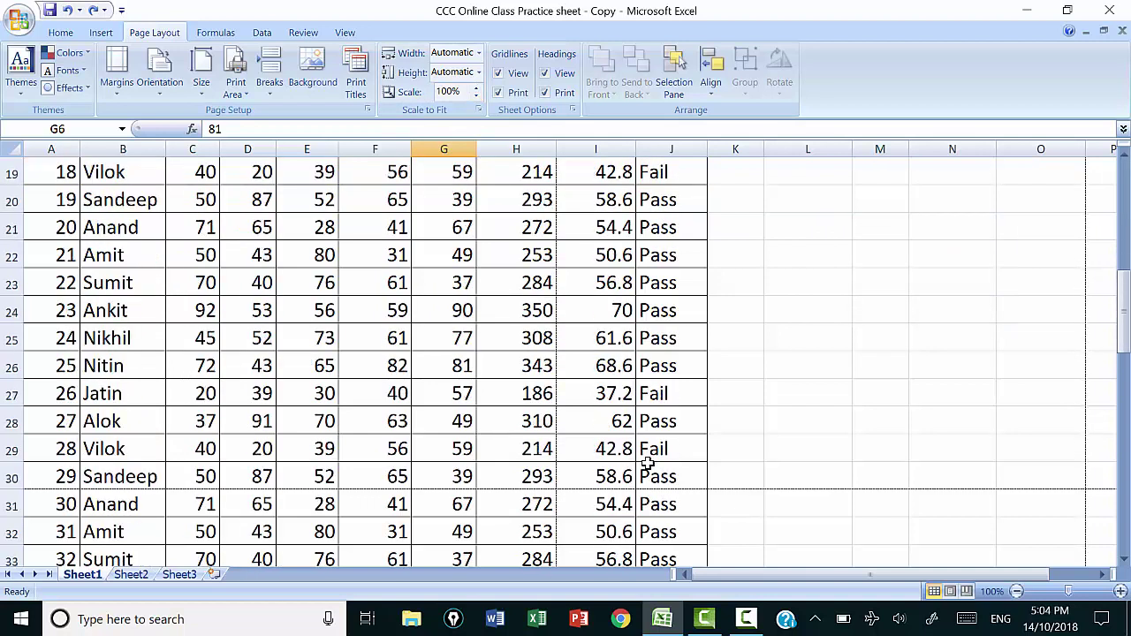
pyautogui.scroll(-6, 647, 461)
pyautogui.scroll(10, 648, 461)
pyautogui.scroll(2, 646, 464)
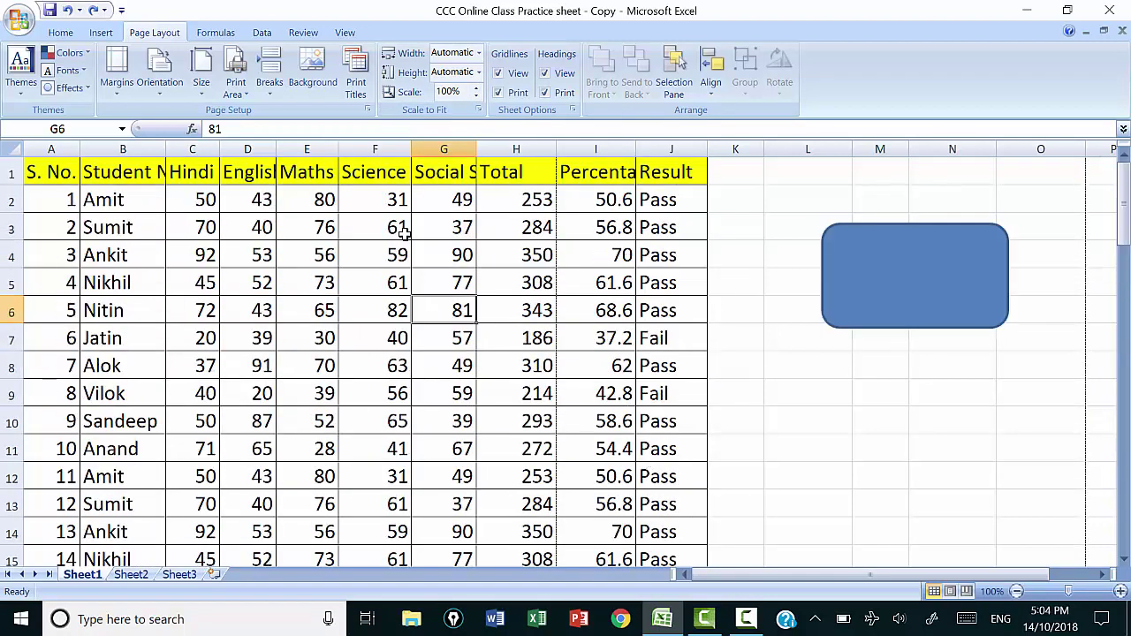
# Set the print scale to 80% and review the preview, now 4 pages.
pyautogui.click(461, 92)
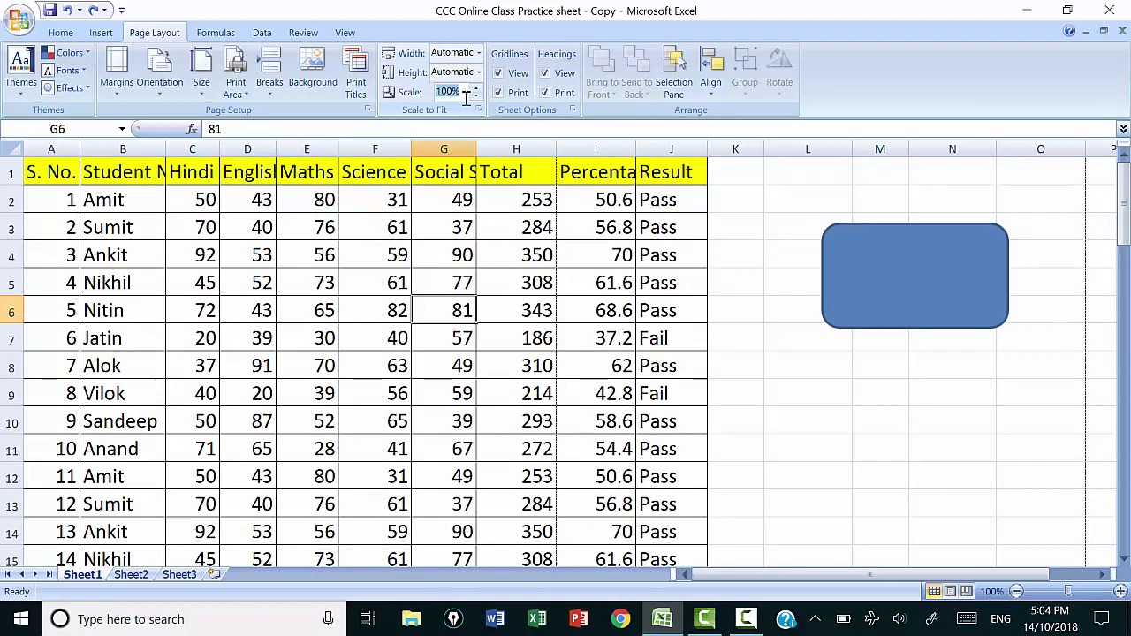
pyautogui.write('80')
pyautogui.press('Return')
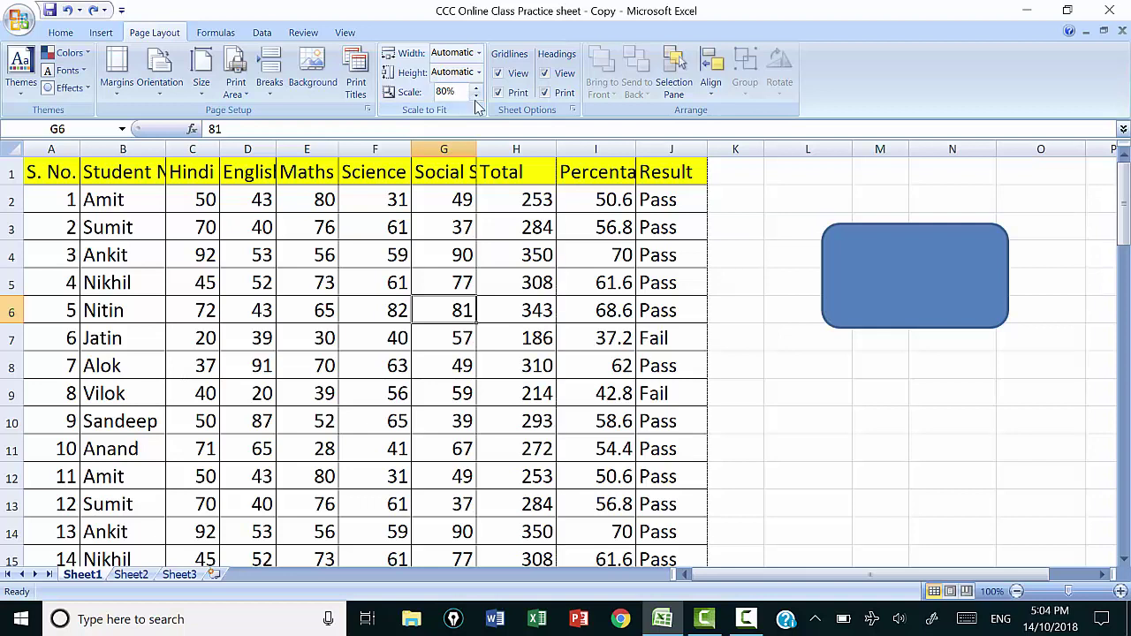
pyautogui.click(20, 19)
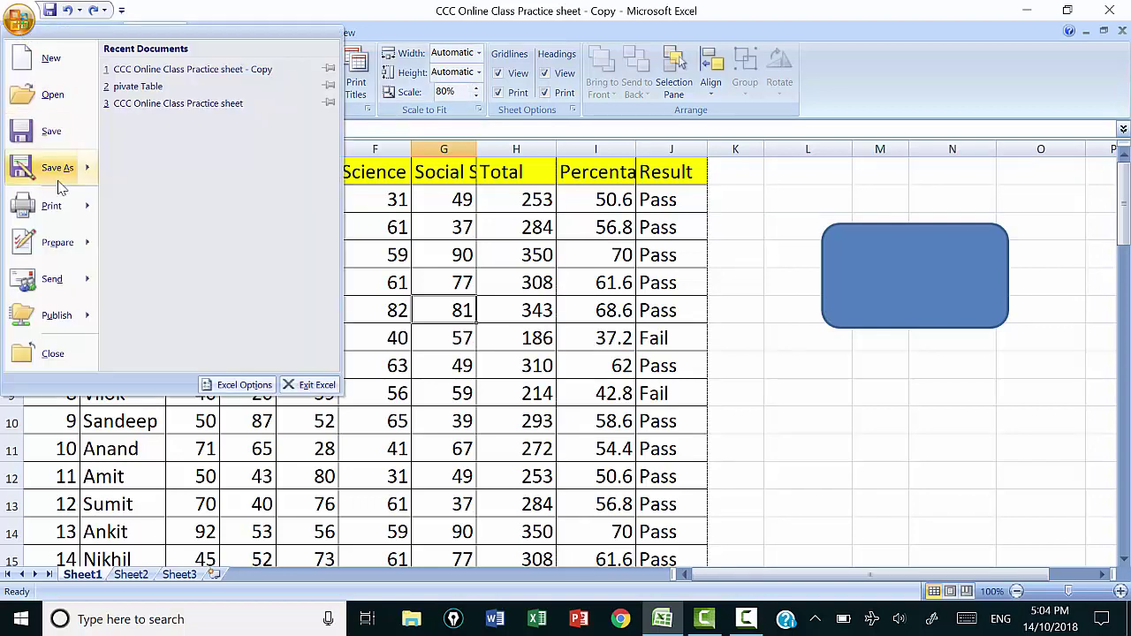
pyautogui.moveTo(69, 209)
pyautogui.click(141, 190)
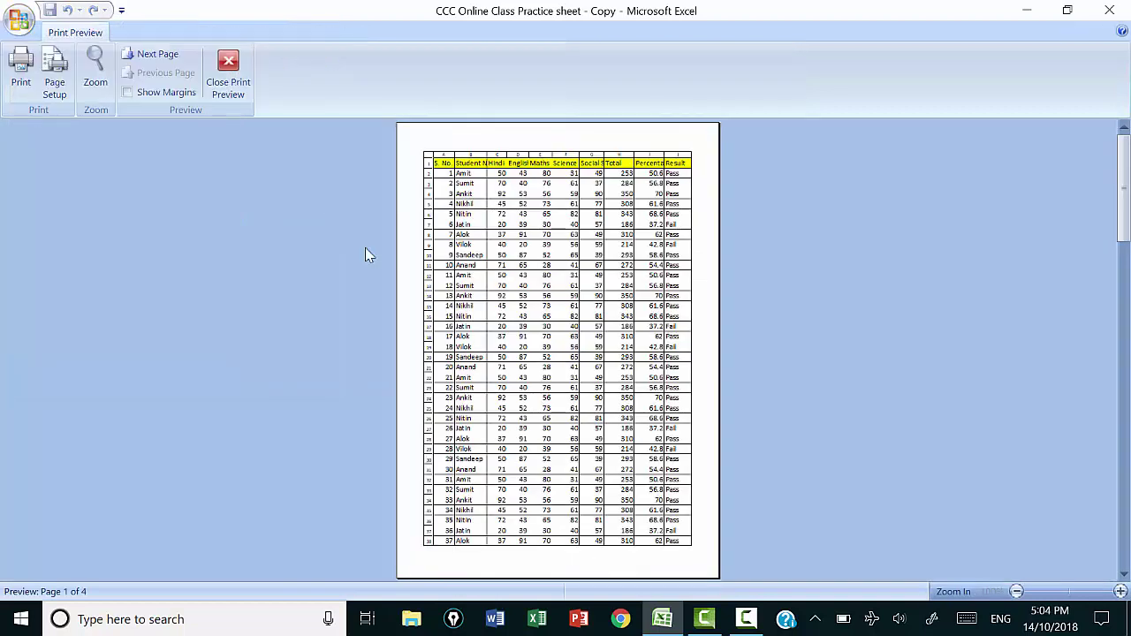
pyautogui.scroll(-1, 579, 311)
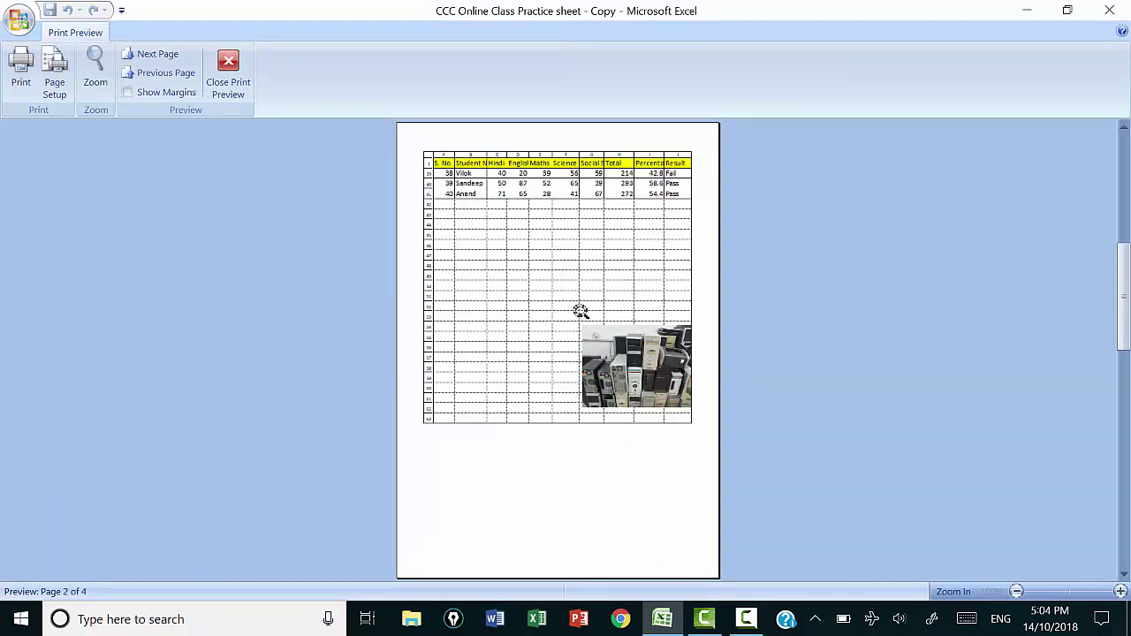
pyautogui.scroll(-1, 580, 311)
pyautogui.scroll(1, 580, 311)
# Close the current preview and set the print scale to 50%.
pyautogui.click(228, 78)
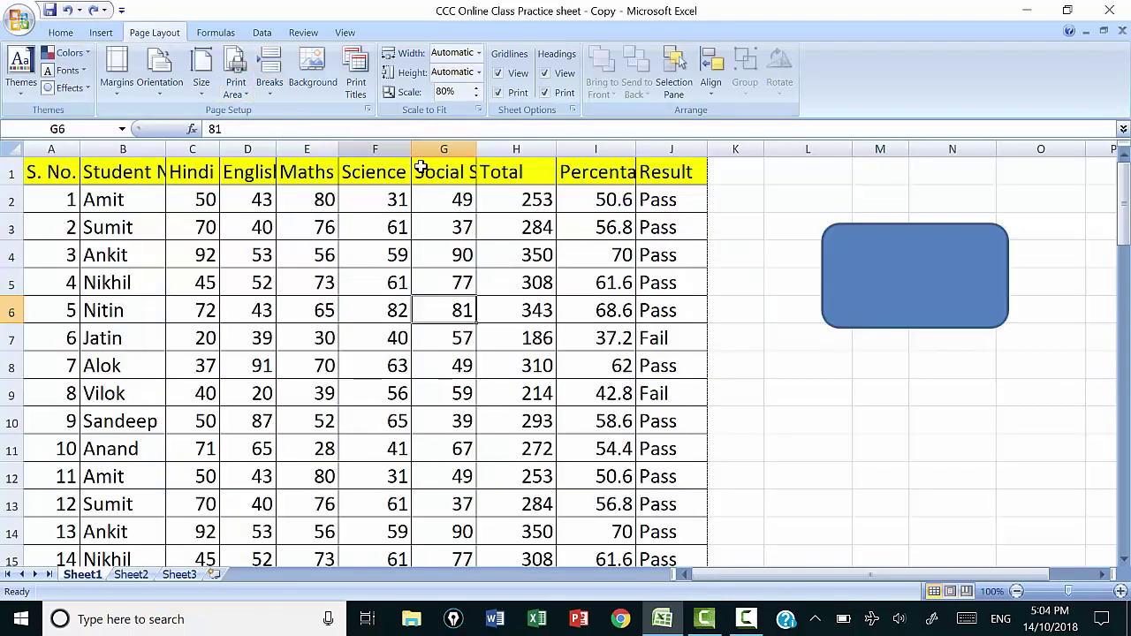
pyautogui.click(462, 96)
pyautogui.write('50')
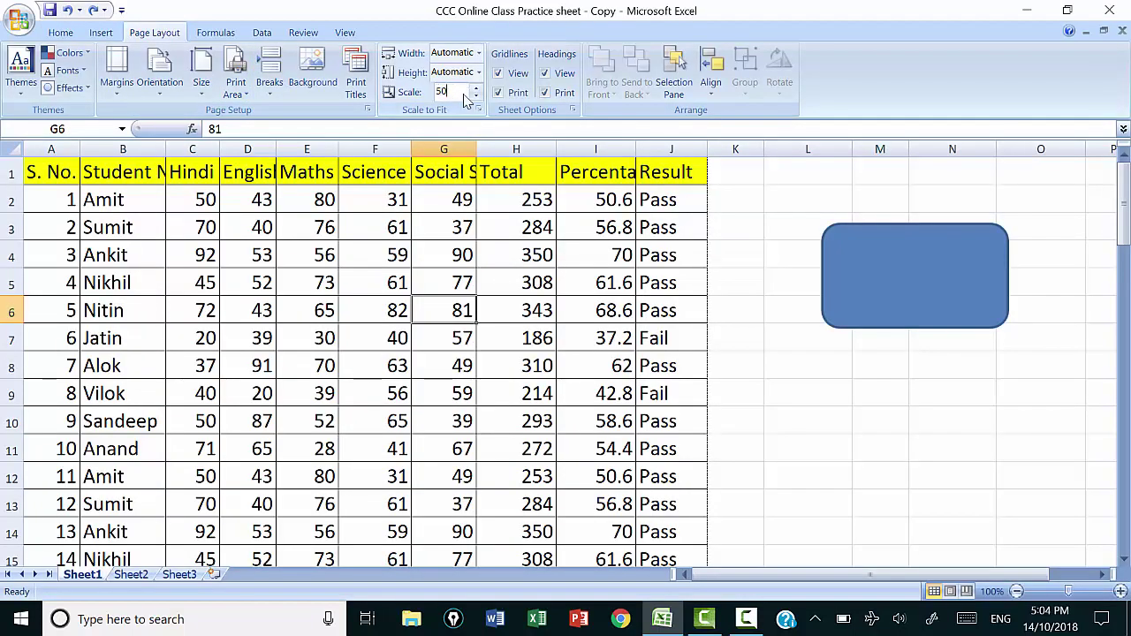
pyautogui.press('Return')
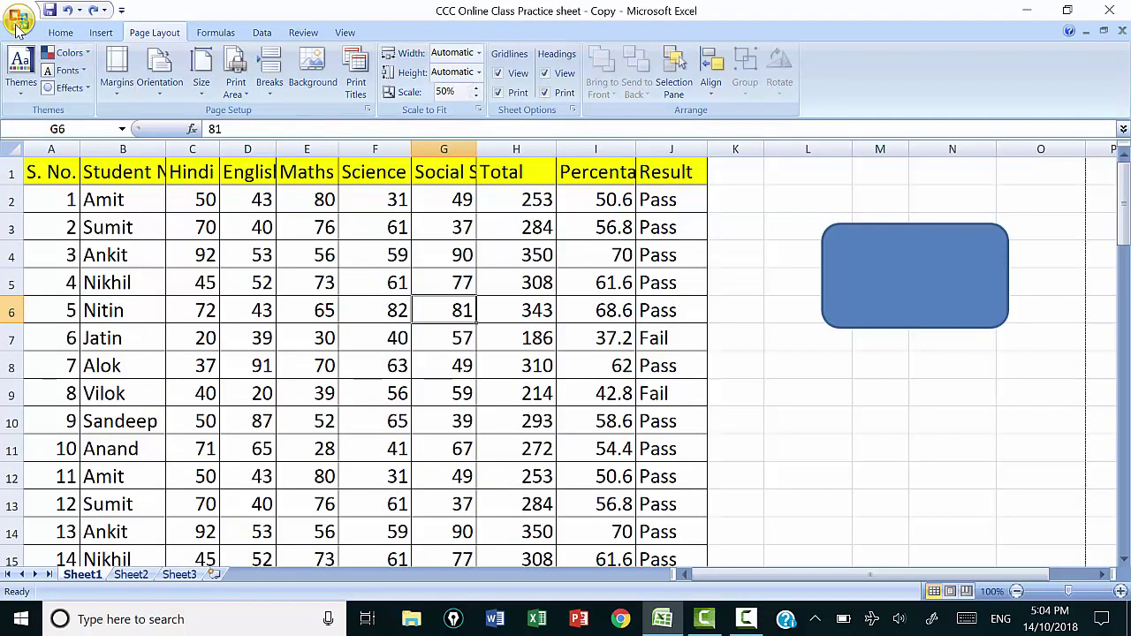
# Check Print Preview showing all 40 students on the first page, then close the preview.
pyautogui.click(19, 19)
pyautogui.moveTo(53, 205)
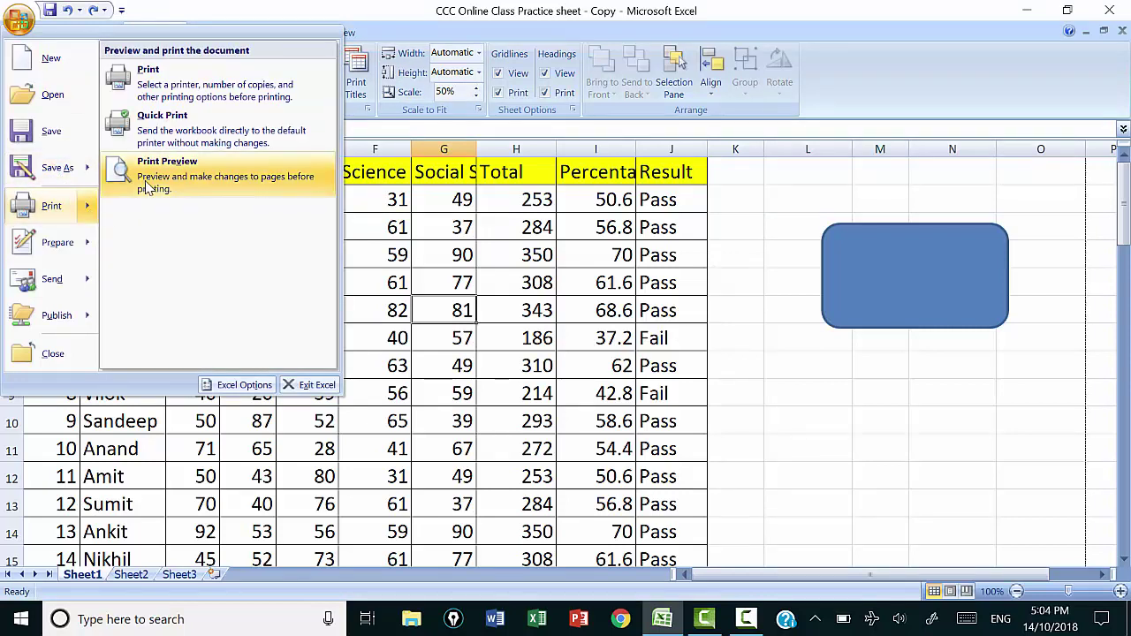
pyautogui.click(156, 188)
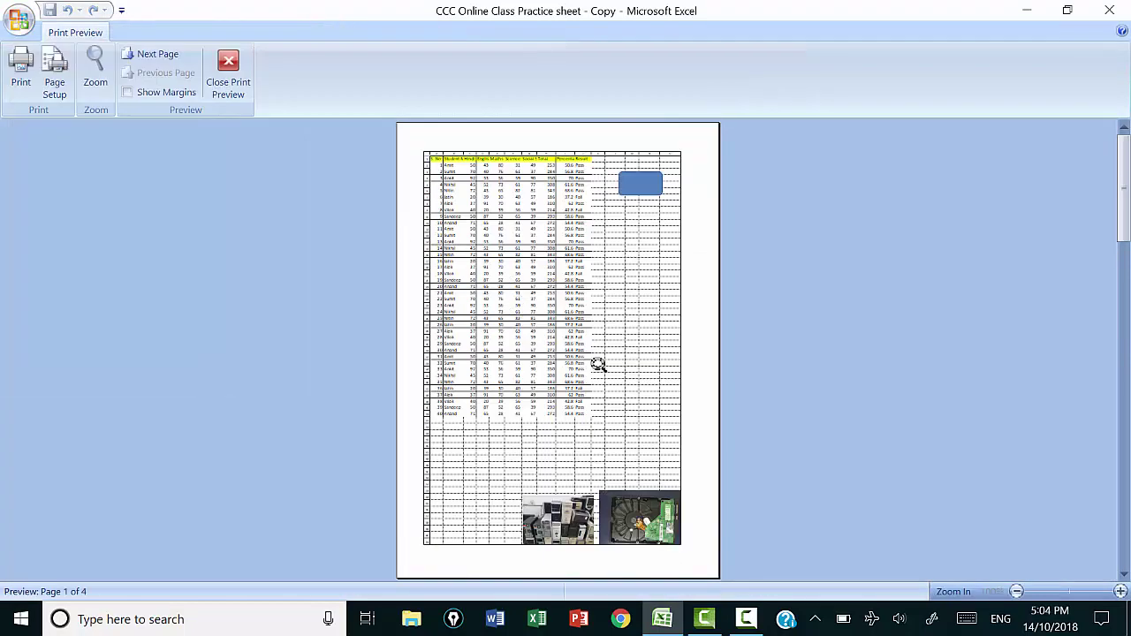
pyautogui.scroll(-1, 599, 364)
pyautogui.scroll(1, 598, 364)
pyautogui.click(229, 87)
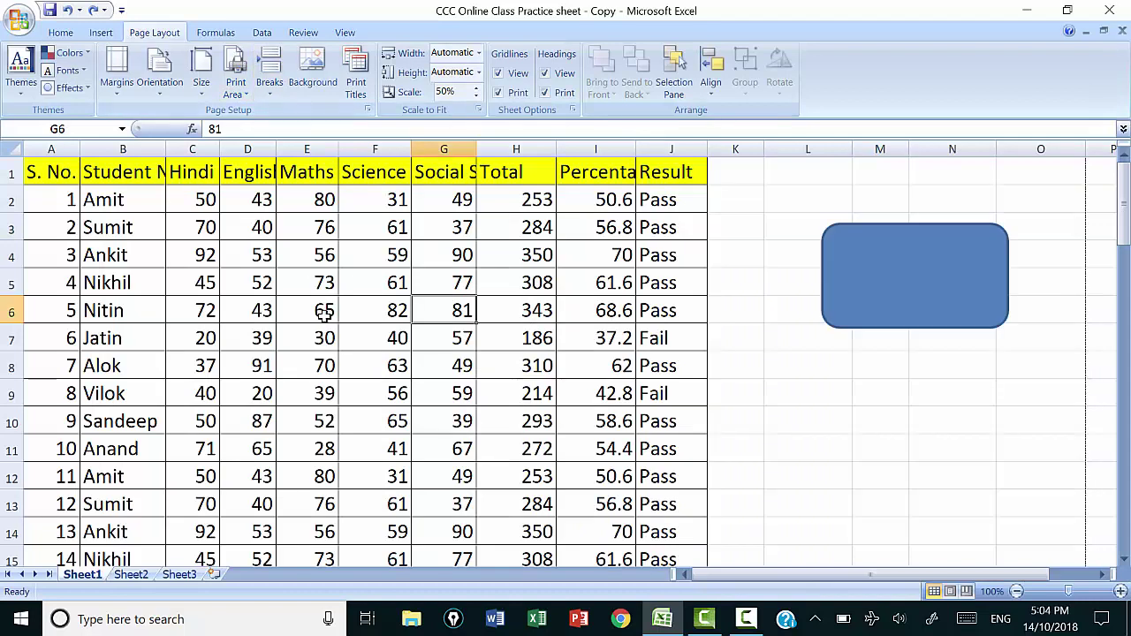
# Switch to landscape orientation and preview the 2-page printout with students 1–39 on page one.
pyautogui.click(159, 78)
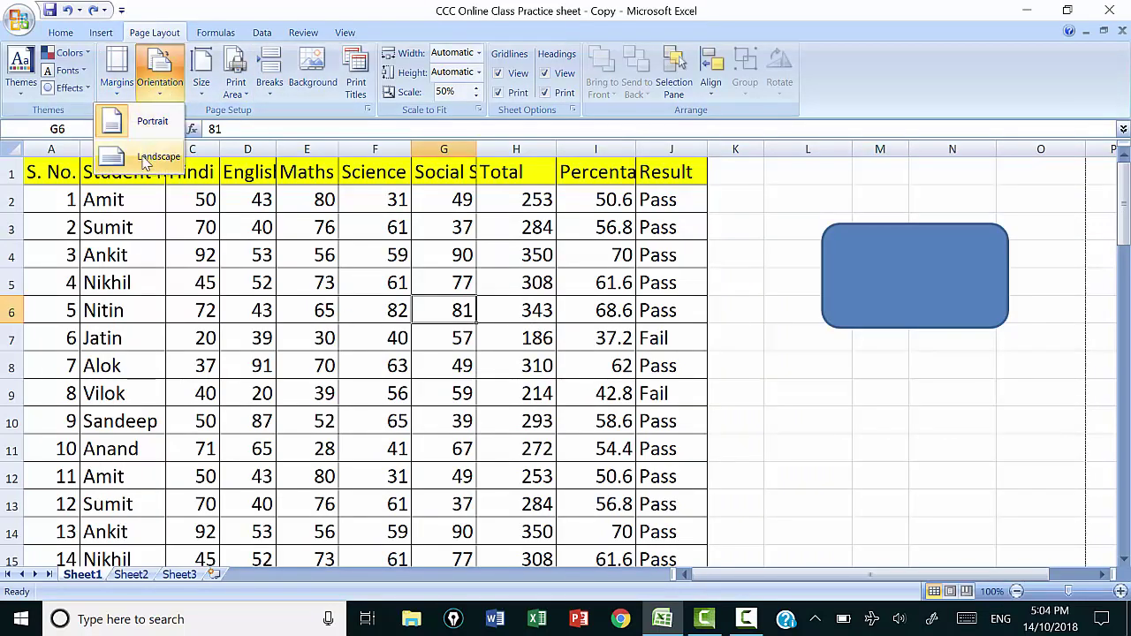
pyautogui.click(145, 159)
pyautogui.click(20, 19)
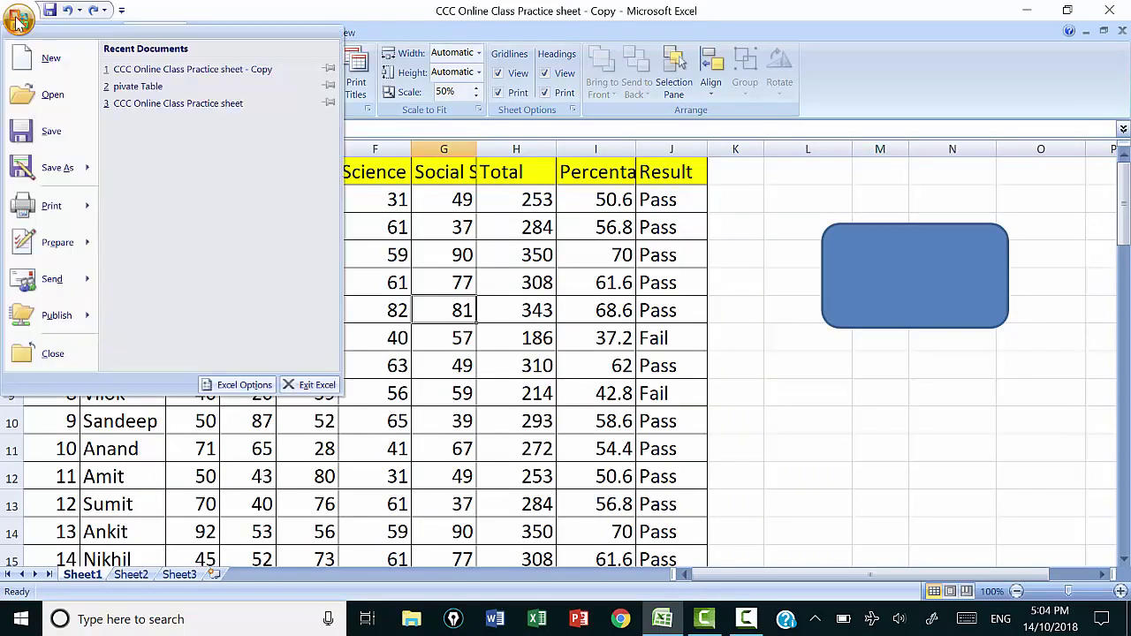
pyautogui.moveTo(80, 167)
pyautogui.moveTo(88, 210)
pyautogui.click(153, 171)
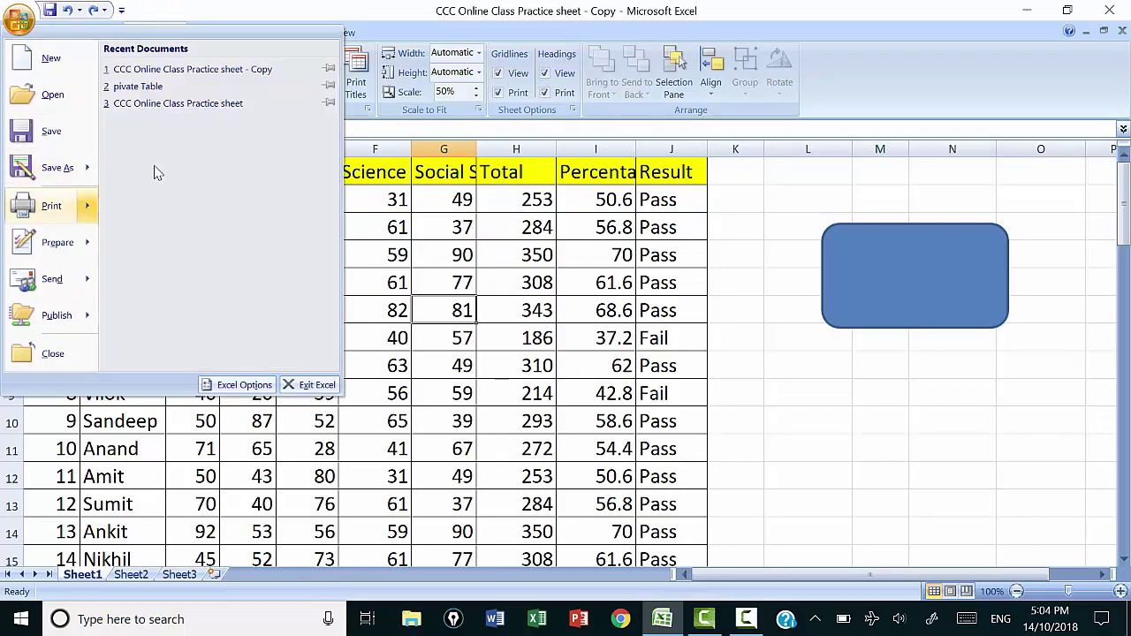
pyautogui.scroll(-1, 586, 318)
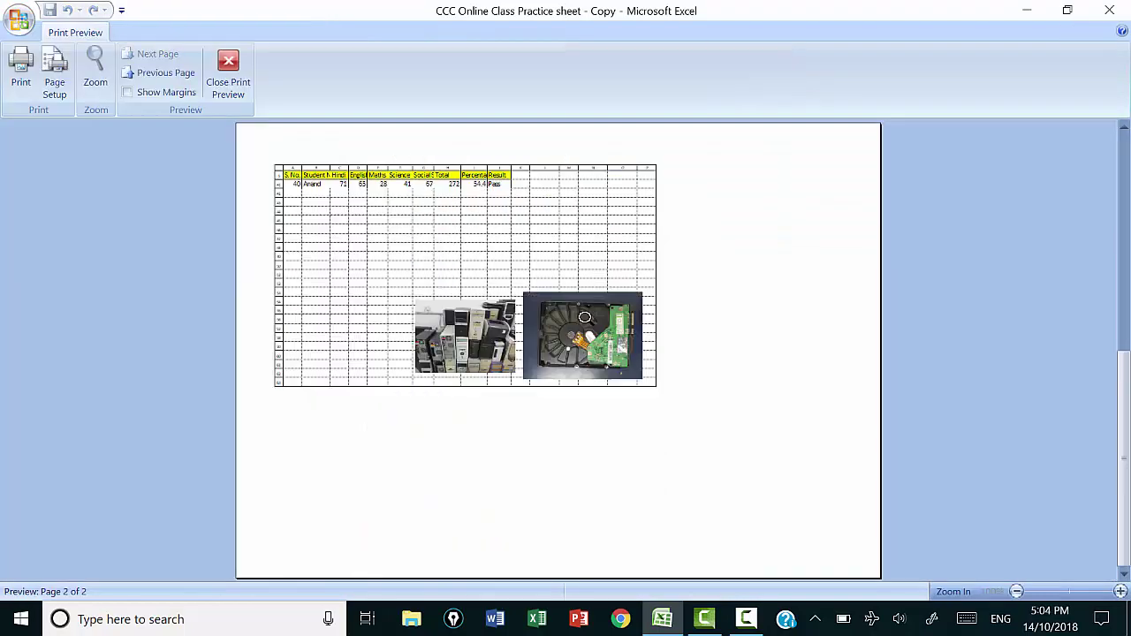
pyautogui.scroll(1, 585, 318)
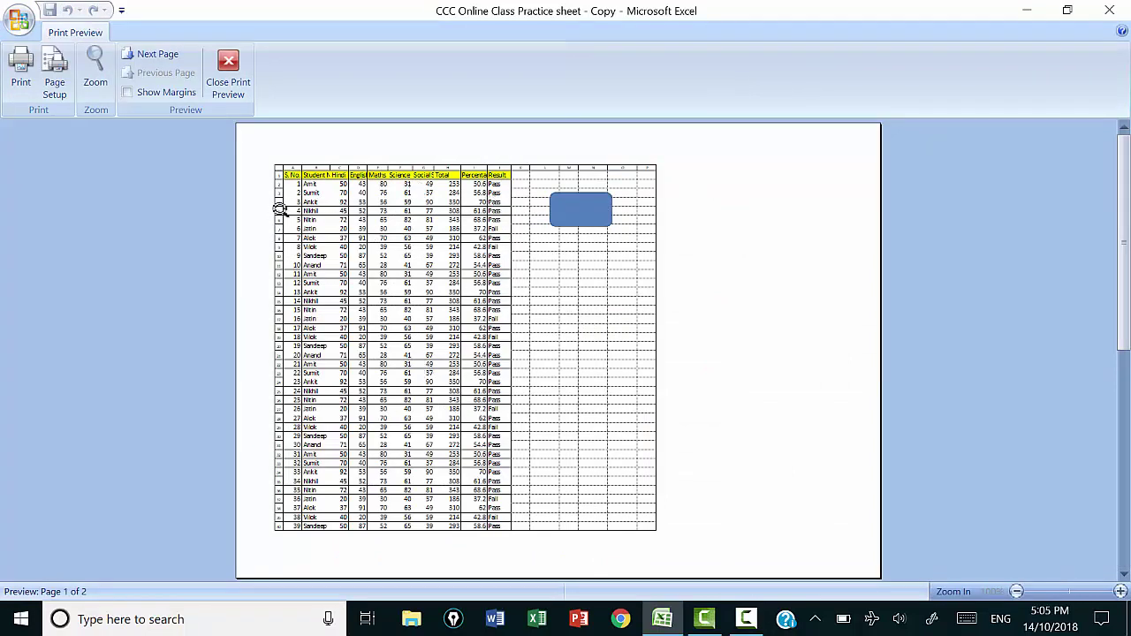
pyautogui.click(228, 75)
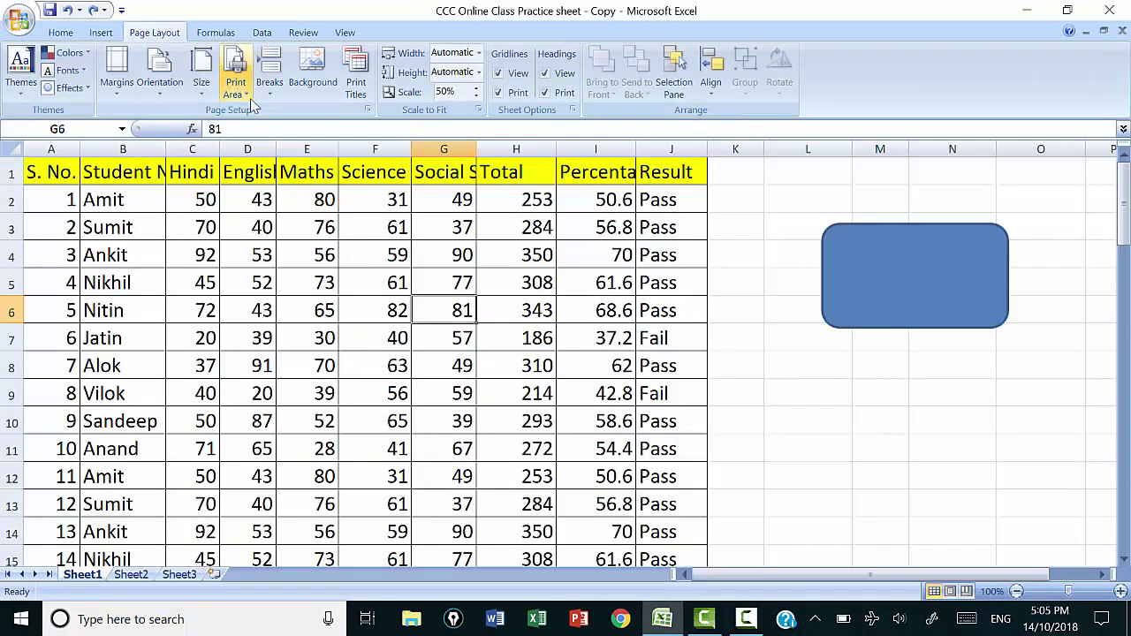
# Enter 100 as the print scale, then toggle View Gridlines off and back on.
pyautogui.click(458, 96)
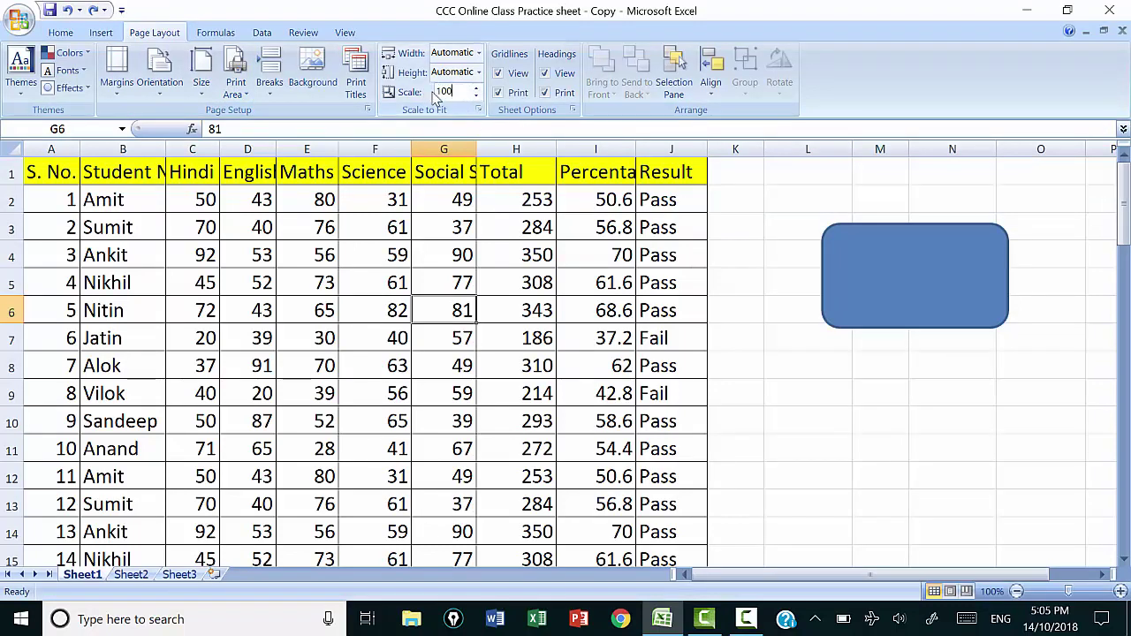
pyautogui.write('100')
pyautogui.press('Return')
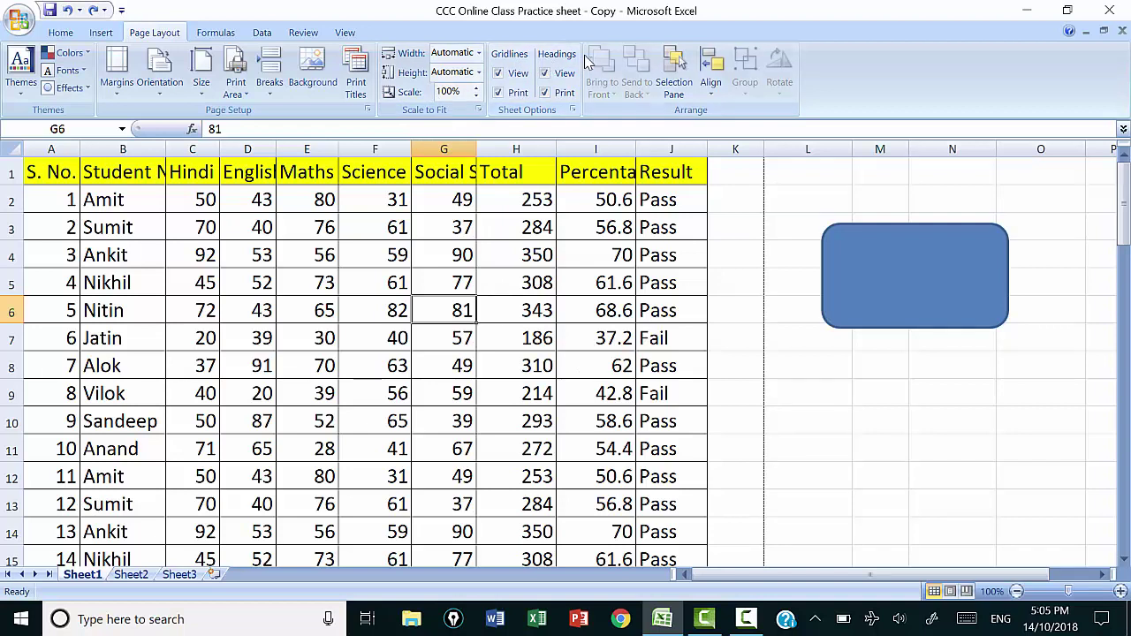
pyautogui.click(499, 74)
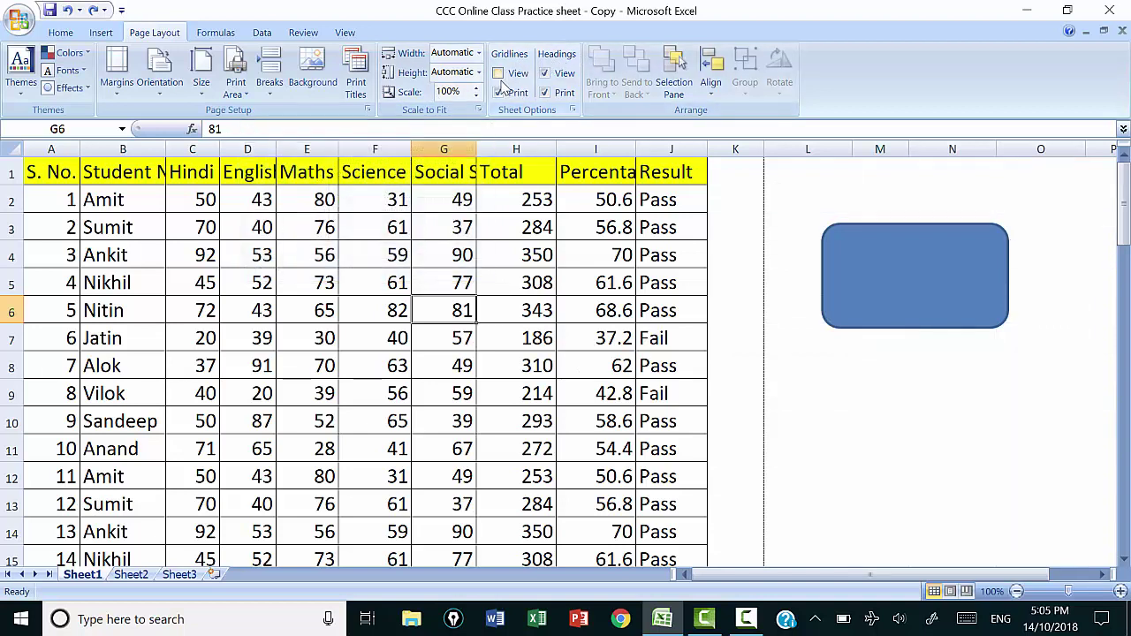
pyautogui.click(499, 74)
pyautogui.click(500, 74)
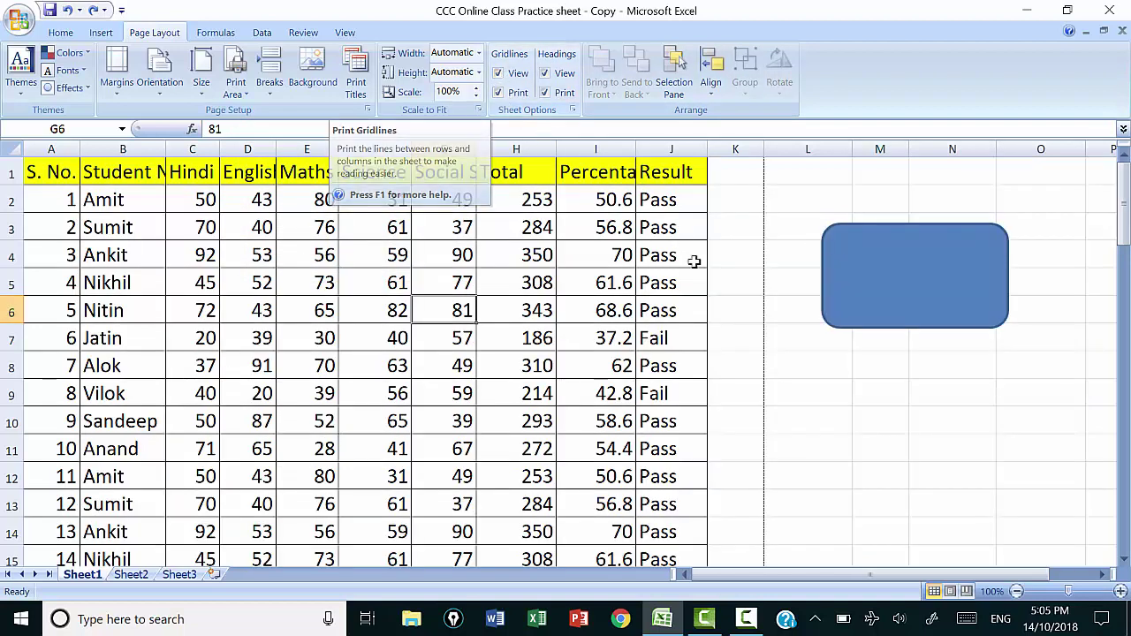
pyautogui.scroll(-5, 955, 400)
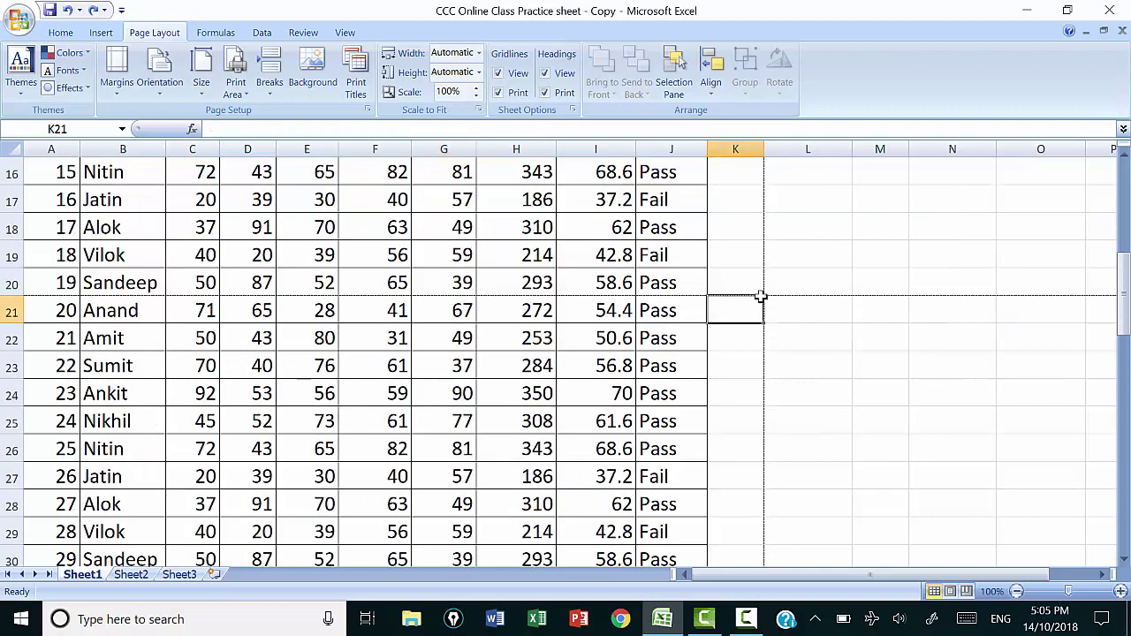
pyautogui.moveTo(761, 300); pyautogui.dragTo(814, 300)
pyautogui.click(760, 247)
pyautogui.moveTo(768, 175); pyautogui.dragTo(765, 308)
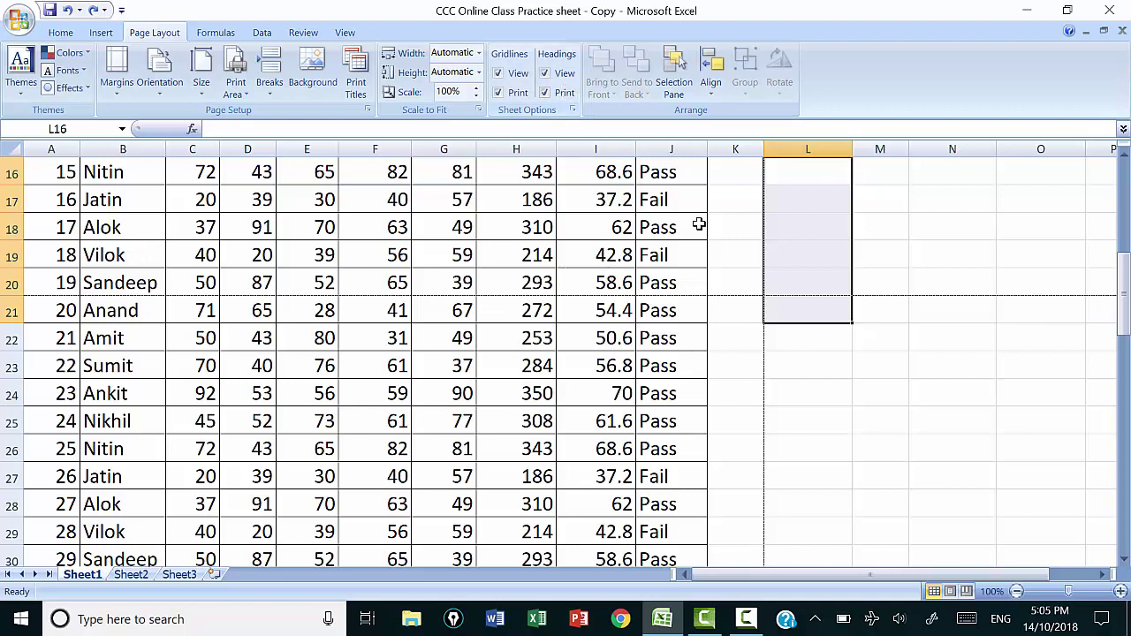
pyautogui.click(949, 500)
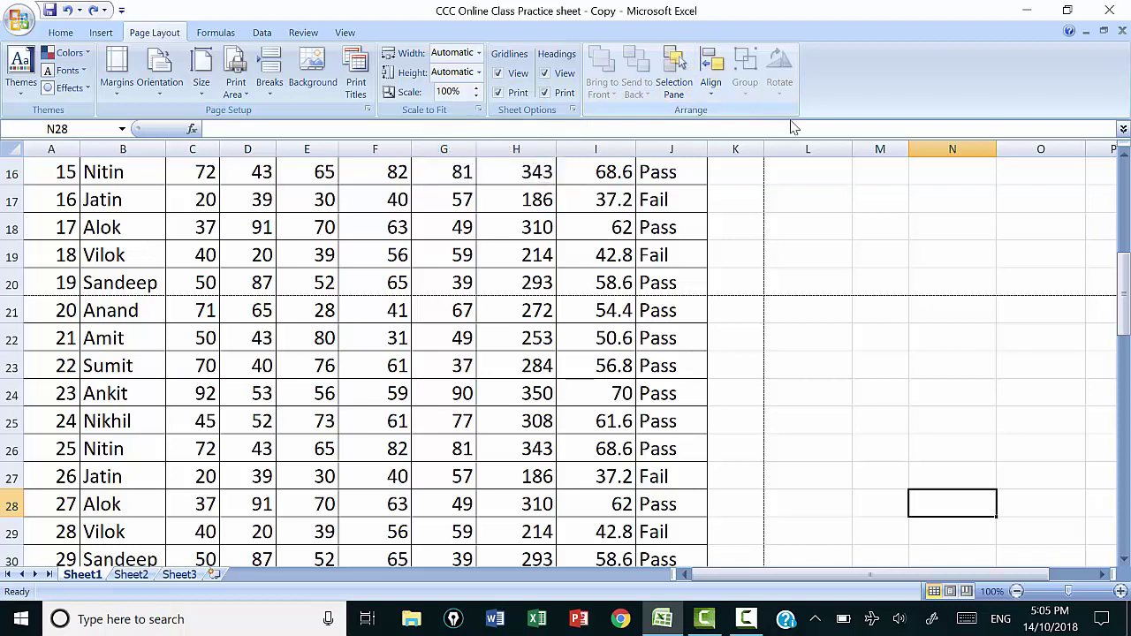
# Scroll down to the photos and drag the hard-drive picture over the computers picture.
pyautogui.scroll(-1, 889, 308)
pyautogui.scroll(-4, 890, 309)
pyautogui.scroll(-1, 890, 308)
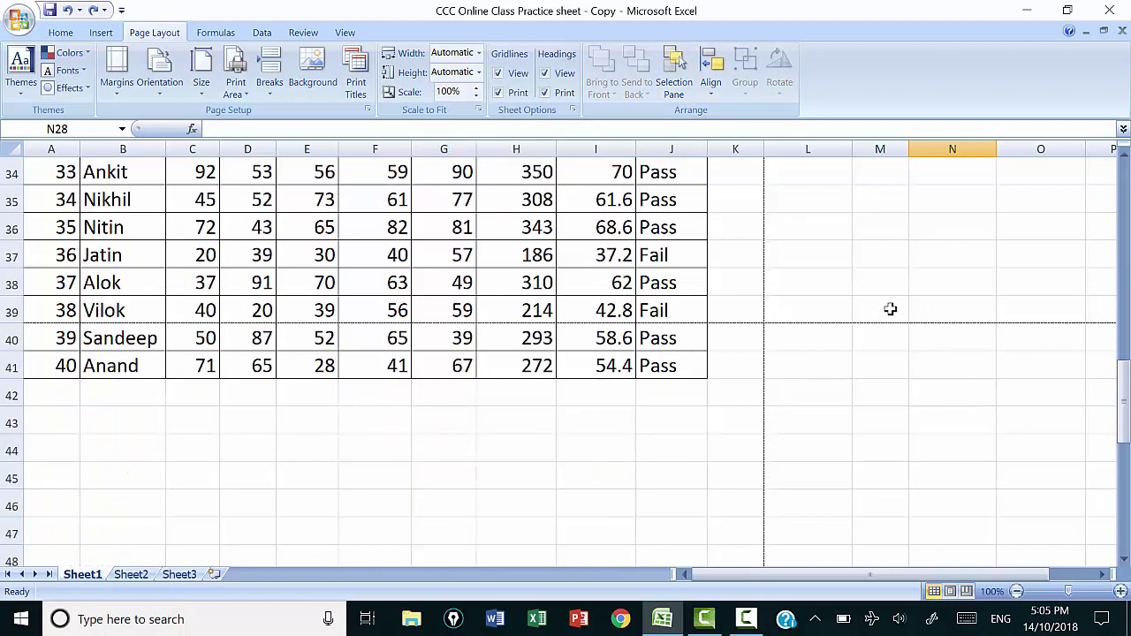
pyautogui.scroll(-4, 890, 310)
pyautogui.scroll(1, 890, 309)
pyautogui.scroll(-1, 890, 310)
pyautogui.scroll(-1, 890, 310)
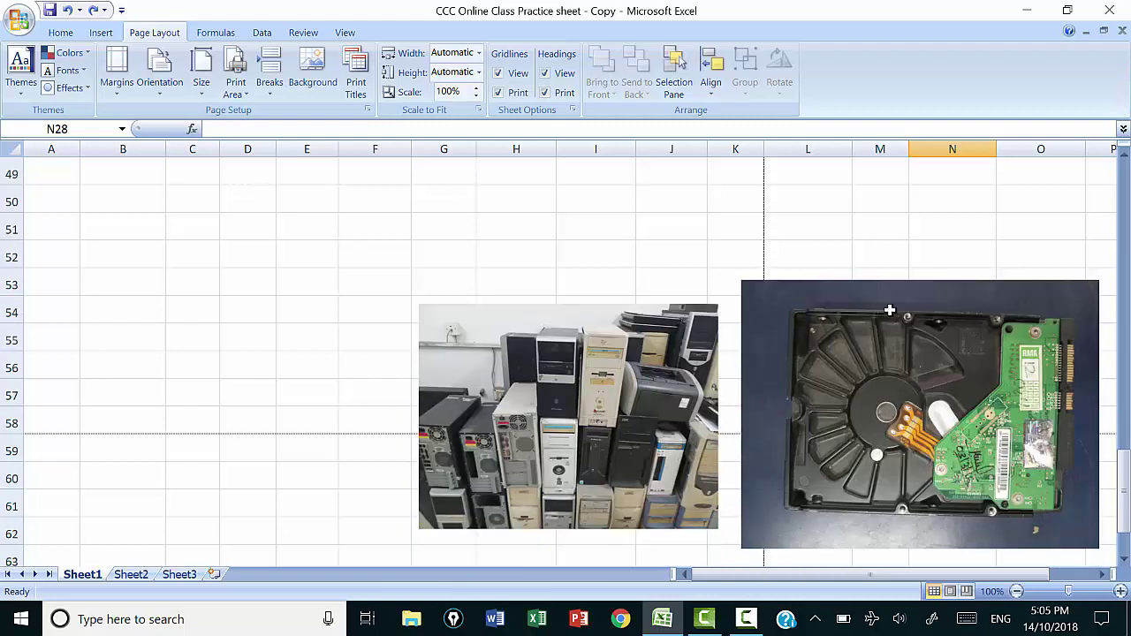
pyautogui.scroll(-1, 890, 312)
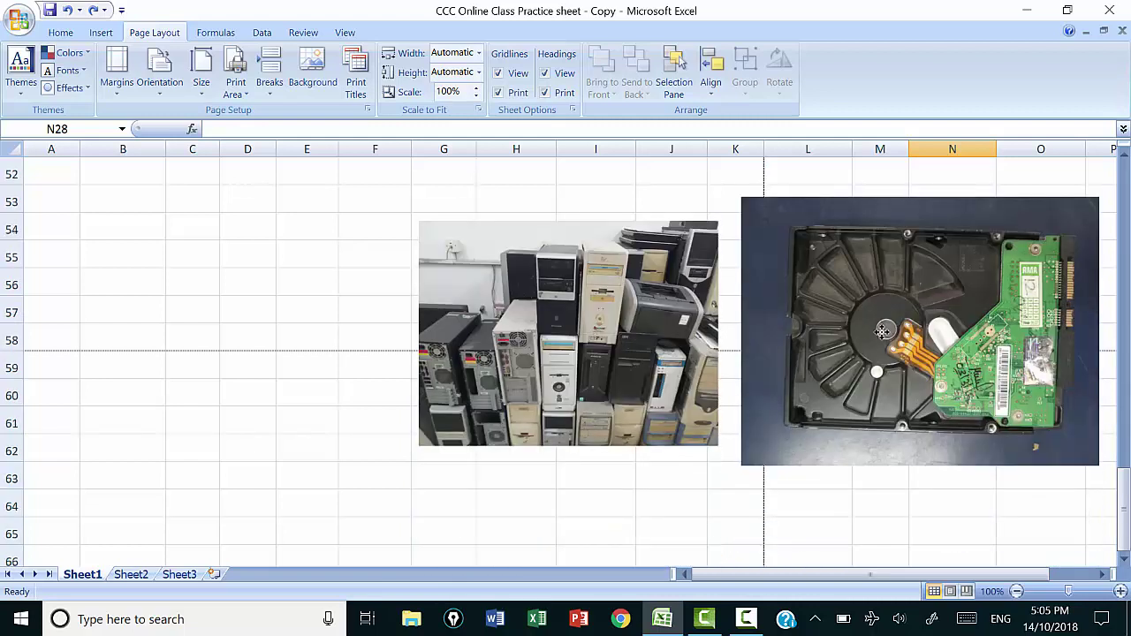
pyautogui.click(875, 344)
pyautogui.click(559, 339)
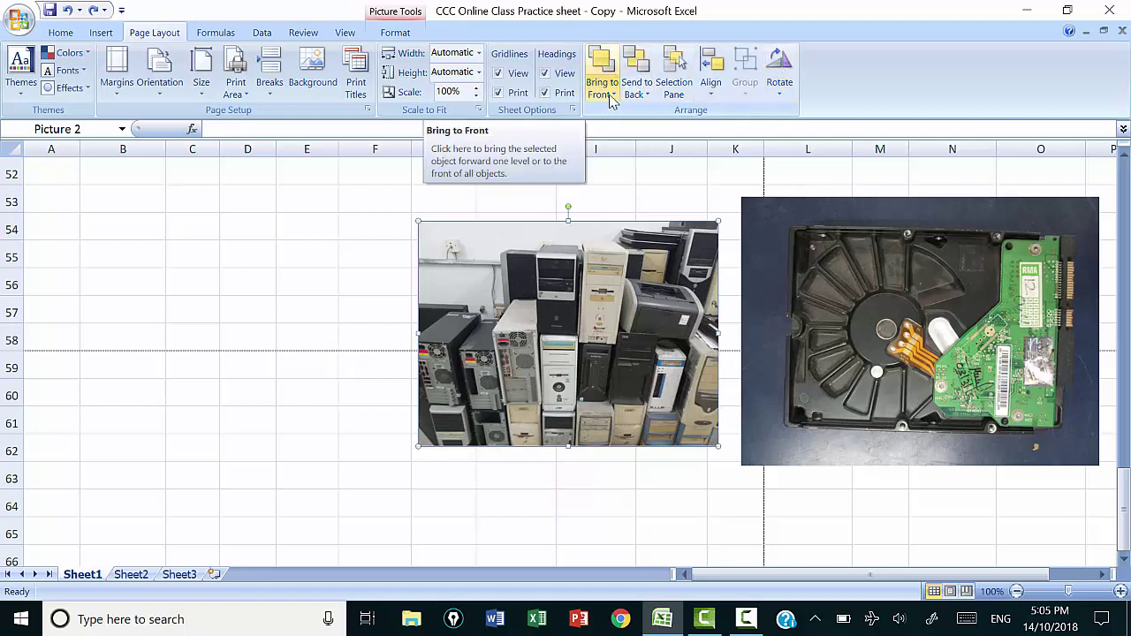
pyautogui.moveTo(884, 316); pyautogui.dragTo(610, 283)
pyautogui.moveTo(523, 390); pyautogui.dragTo(405, 485)
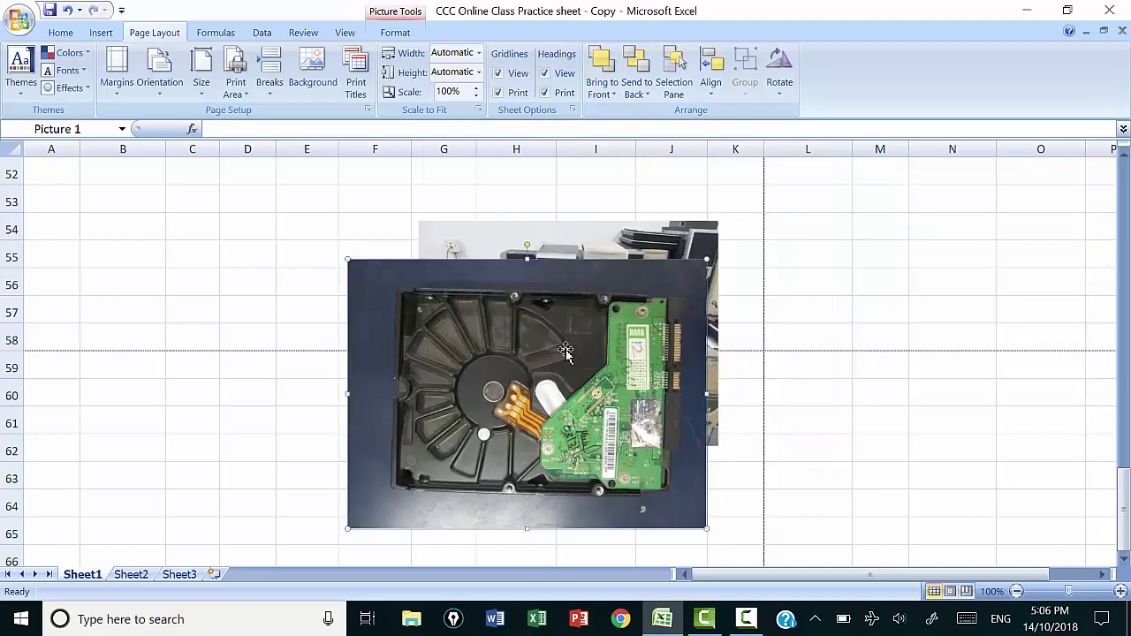
pyautogui.moveTo(601, 239); pyautogui.dragTo(604, 355)
# Reorder the pictures, bringing the computers picture forward, then sending it behind the hard drive.
pyautogui.click(572, 301)
pyautogui.moveTo(531, 495); pyautogui.dragTo(582, 506)
pyautogui.moveTo(563, 552); pyautogui.dragTo(563, 202)
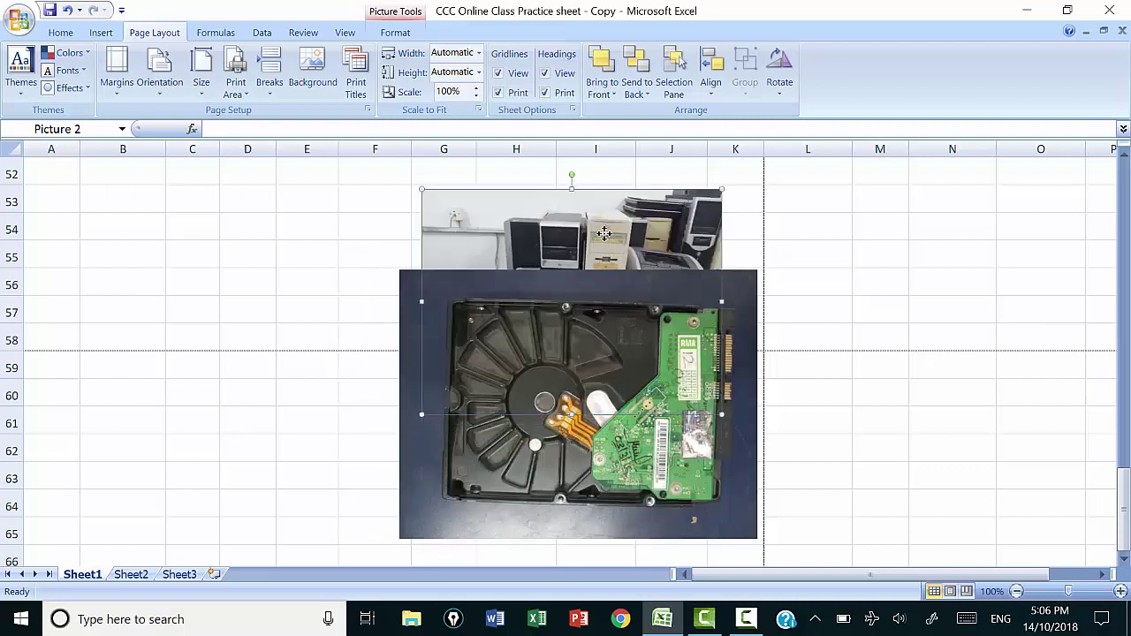
pyautogui.click(605, 82)
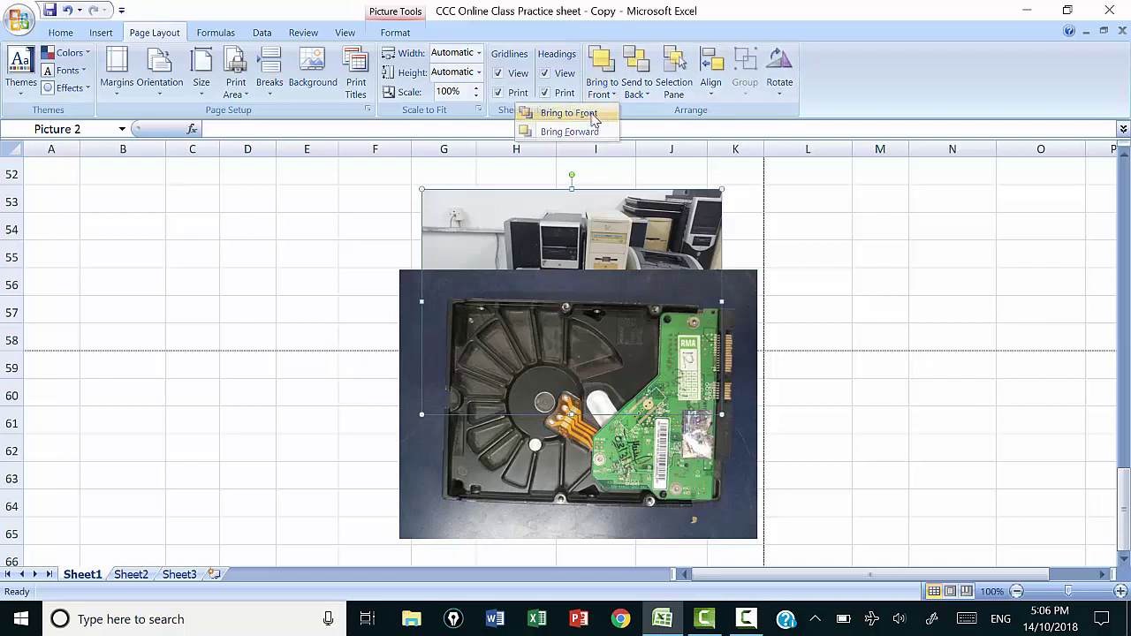
pyautogui.click(569, 113)
pyautogui.moveTo(612, 309)
pyautogui.mouseDown()
pyautogui.moveTo(671, 416)
pyautogui.moveTo(808, 442)
pyautogui.mouseUp()
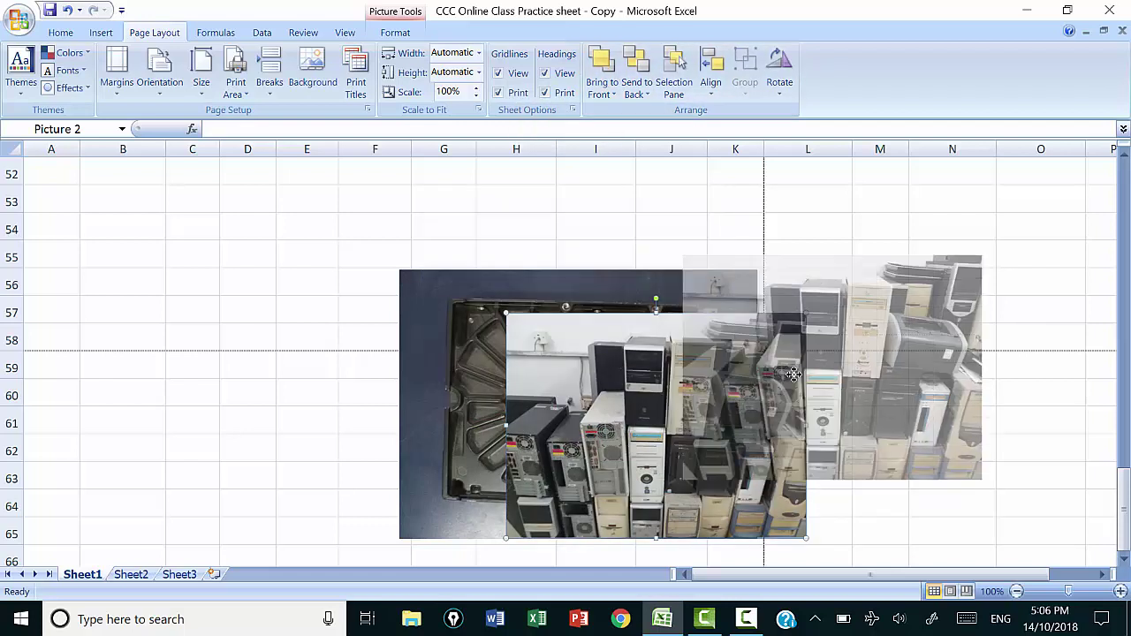
pyautogui.moveTo(523, 389)
pyautogui.mouseDown()
pyautogui.moveTo(775, 385)
pyautogui.moveTo(384, 377)
pyautogui.moveTo(274, 346)
pyautogui.mouseUp()
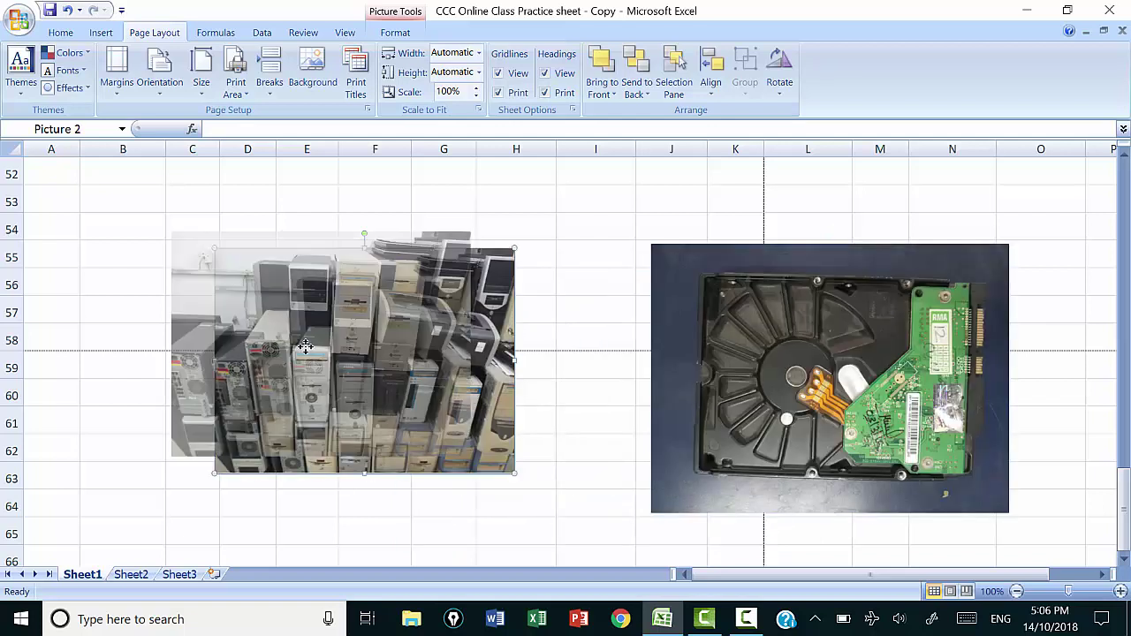
pyautogui.moveTo(919, 402); pyautogui.dragTo(345, 341)
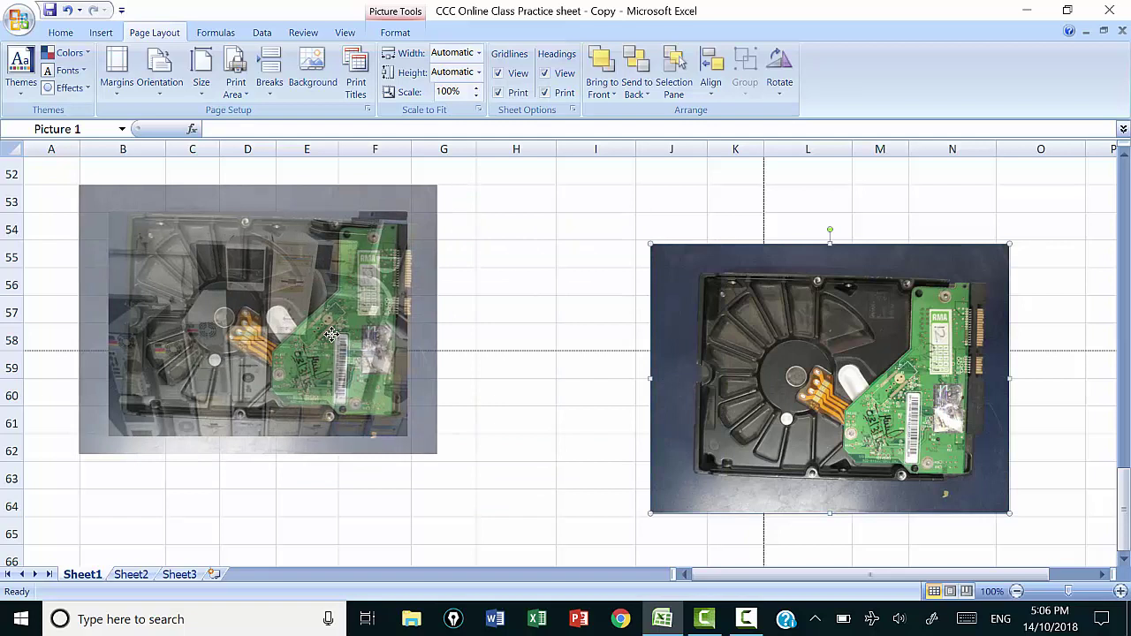
pyautogui.moveTo(263, 316)
pyautogui.mouseDown()
pyautogui.moveTo(273, 445)
pyautogui.moveTo(273, 325)
pyautogui.mouseUp()
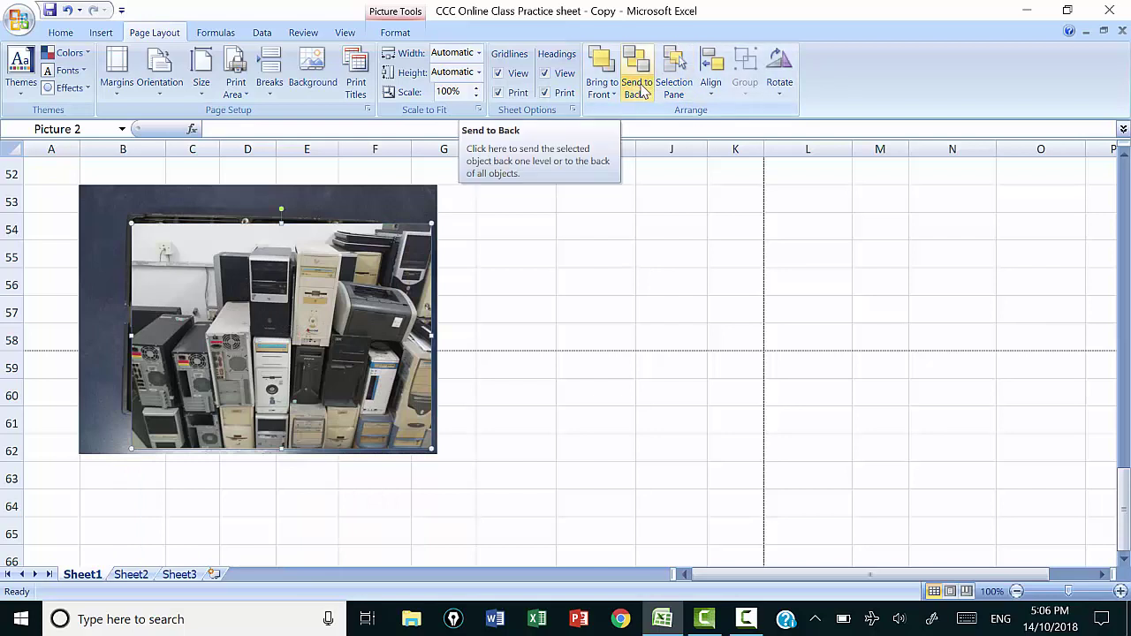
pyautogui.click(637, 94)
pyautogui.click(624, 113)
# Move the hard-drive picture left and place the computers picture beside it around rows 53–62.
pyautogui.moveTo(295, 327)
pyautogui.mouseDown()
pyautogui.moveTo(710, 348)
pyautogui.moveTo(623, 347)
pyautogui.moveTo(778, 376)
pyautogui.mouseUp()
pyautogui.moveTo(607, 347); pyautogui.dragTo(796, 359)
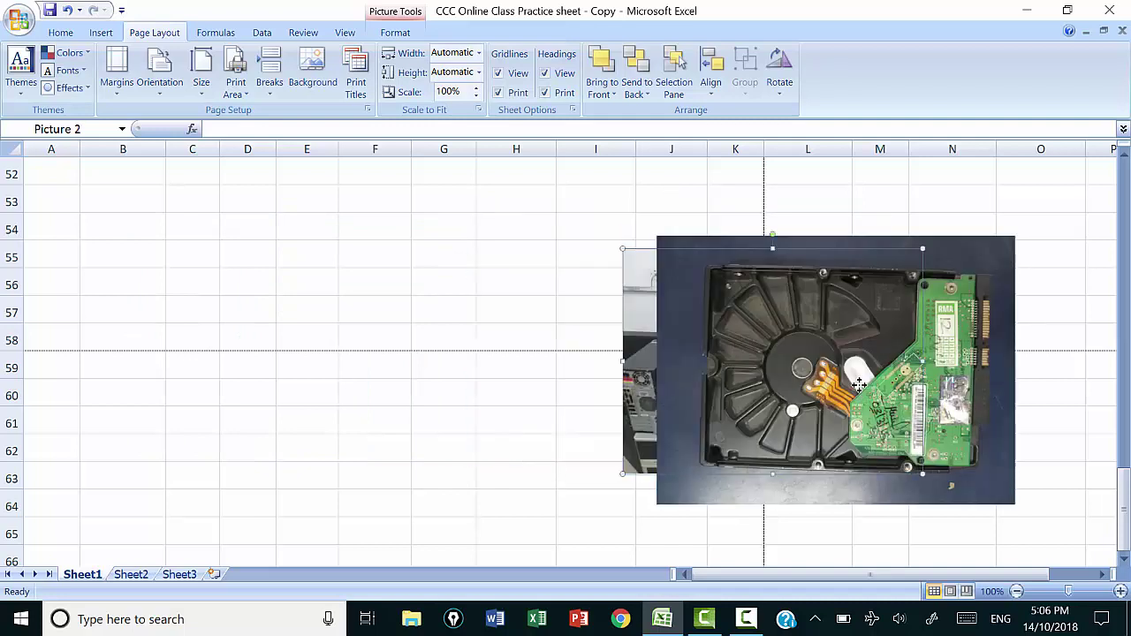
pyautogui.moveTo(924, 347); pyautogui.dragTo(724, 320)
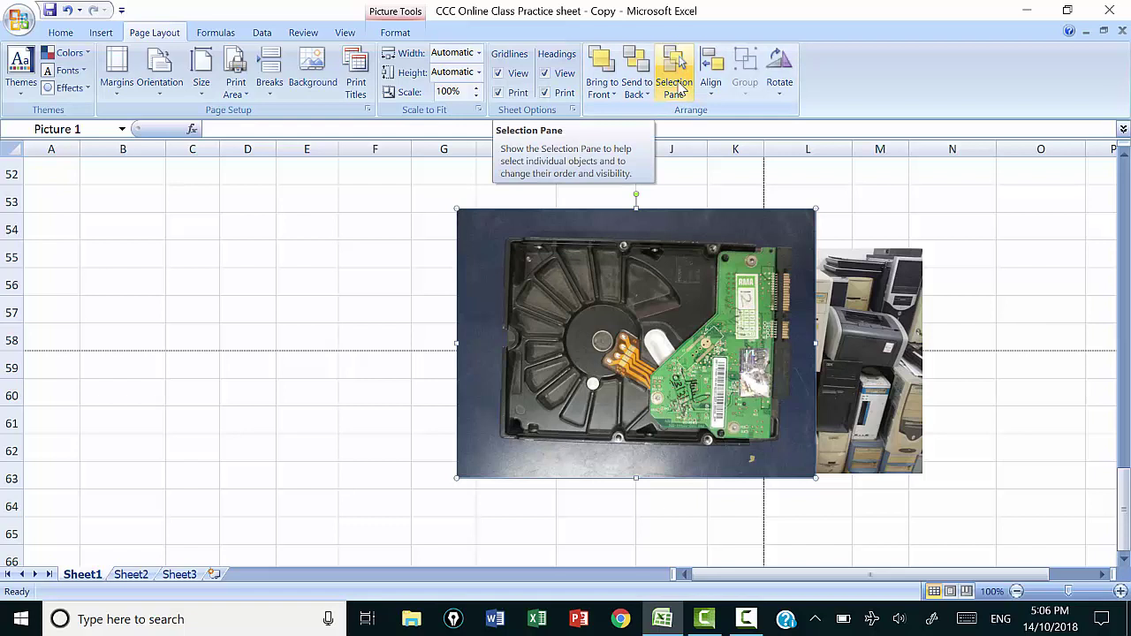
pyautogui.moveTo(720, 347); pyautogui.dragTo(410, 341)
pyautogui.click(783, 329)
pyautogui.moveTo(783, 328); pyautogui.dragTo(736, 271)
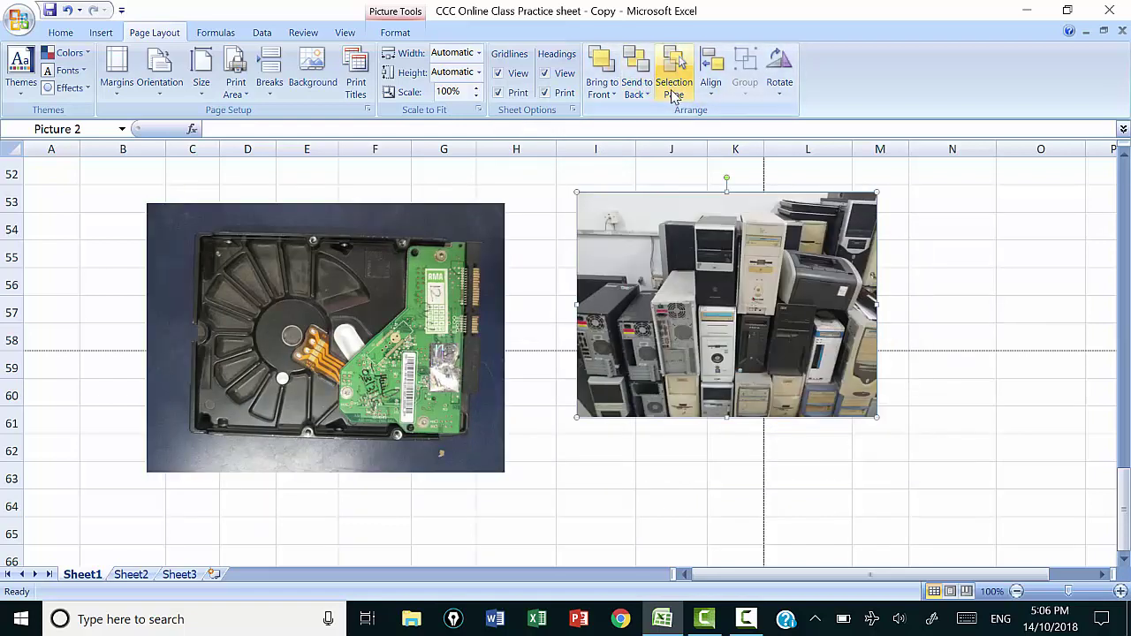
# In the Selection Pane, hide and re-show Picture 1 and Picture 2, leaving both visible.
pyautogui.click(681, 94)
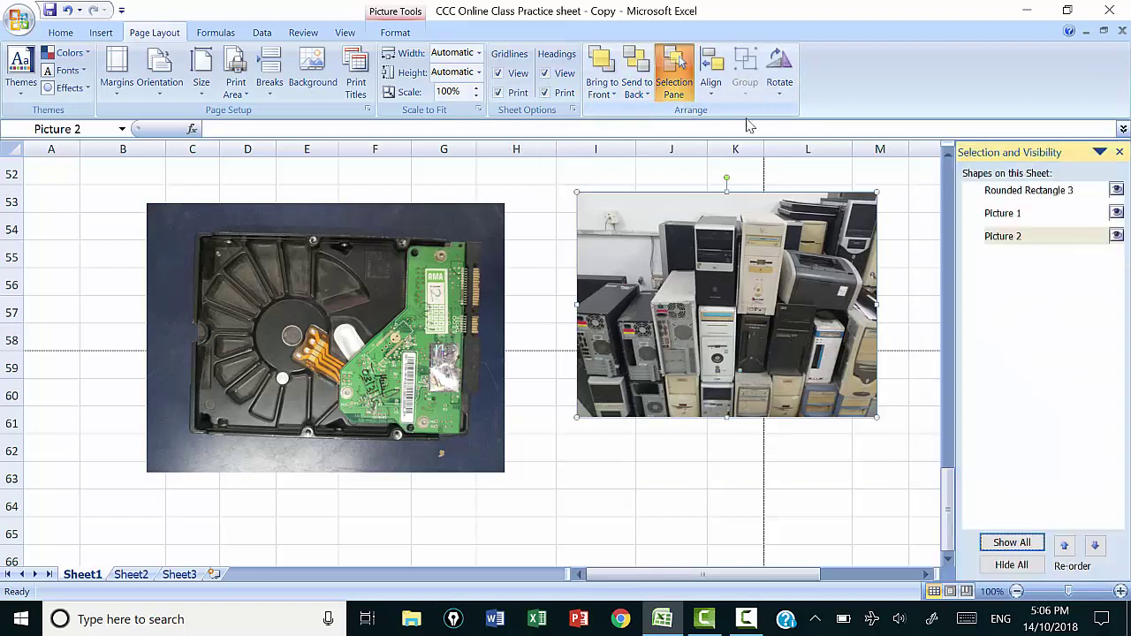
pyautogui.click(1117, 214)
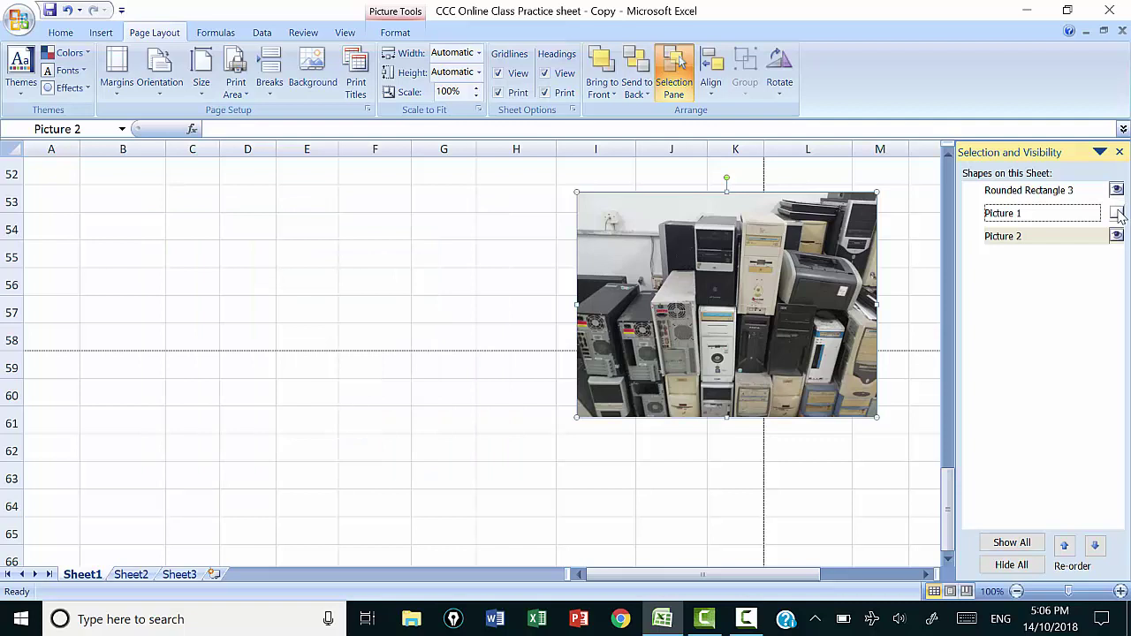
pyautogui.click(1117, 214)
pyautogui.click(1117, 237)
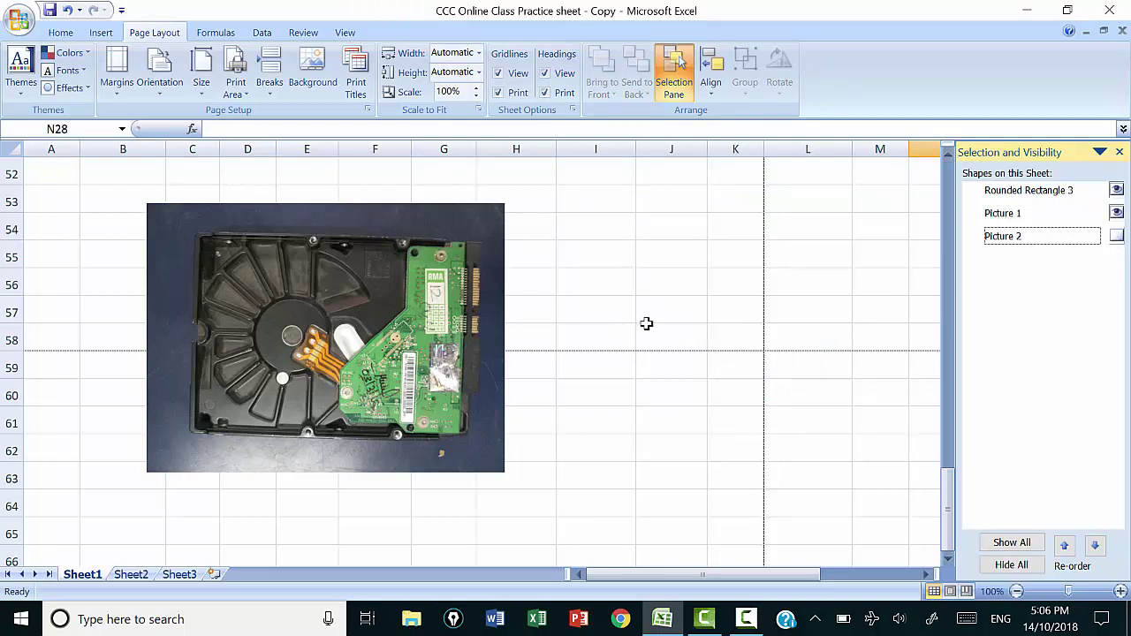
pyautogui.click(1117, 214)
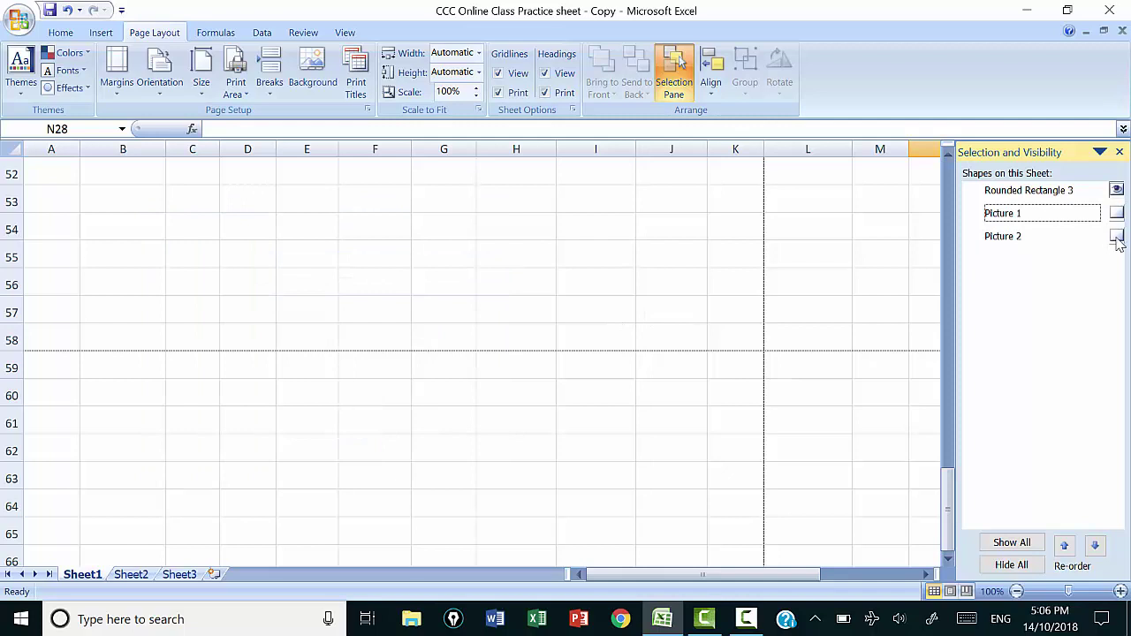
pyautogui.click(1117, 237)
pyautogui.click(1118, 213)
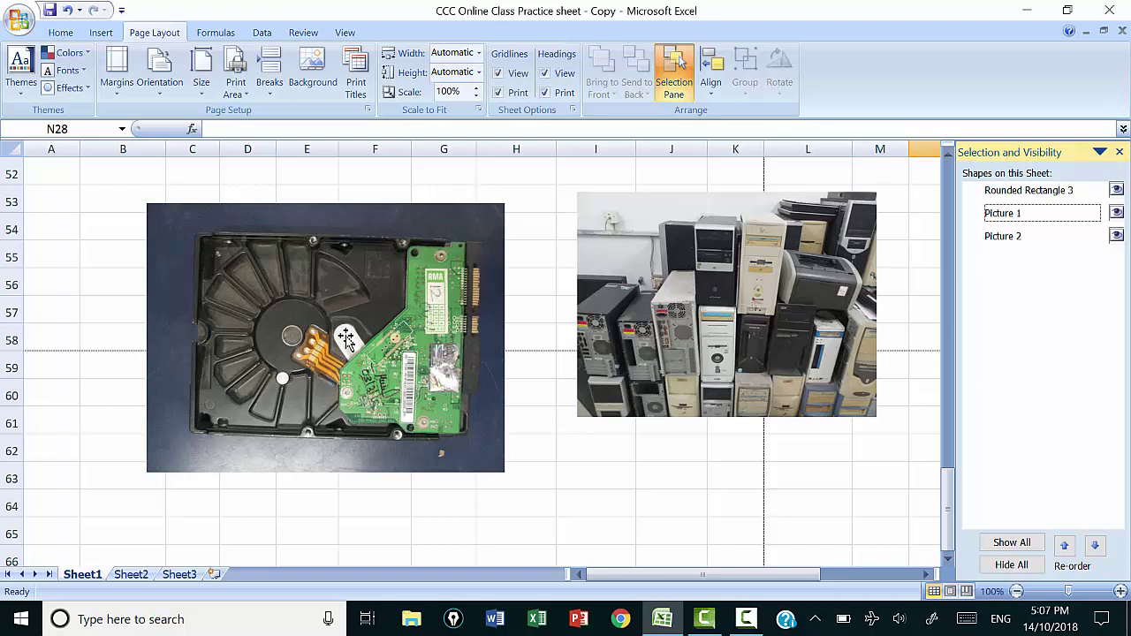
# Drag the computers picture closer to the hard-drive picture.
pyautogui.click(663, 343)
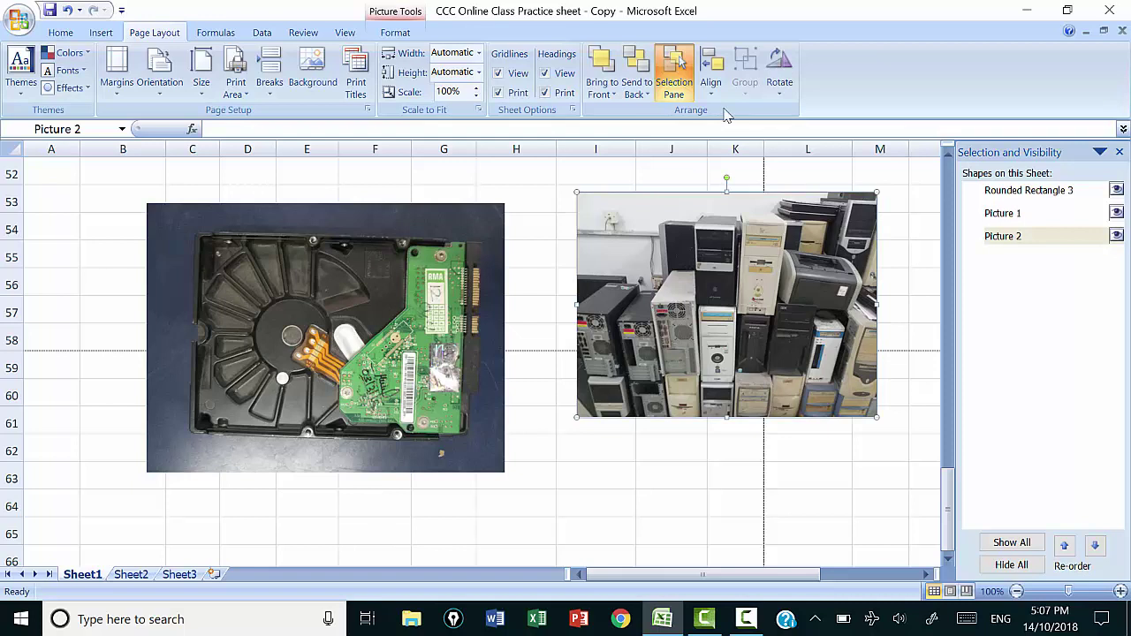
pyautogui.click(714, 99)
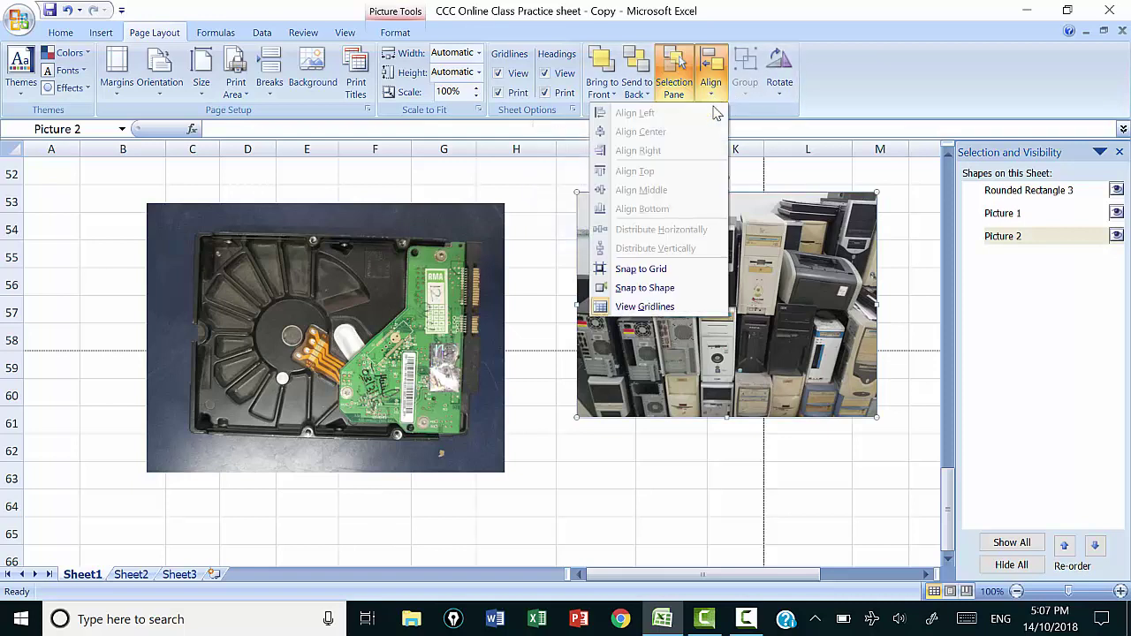
pyautogui.click(783, 345)
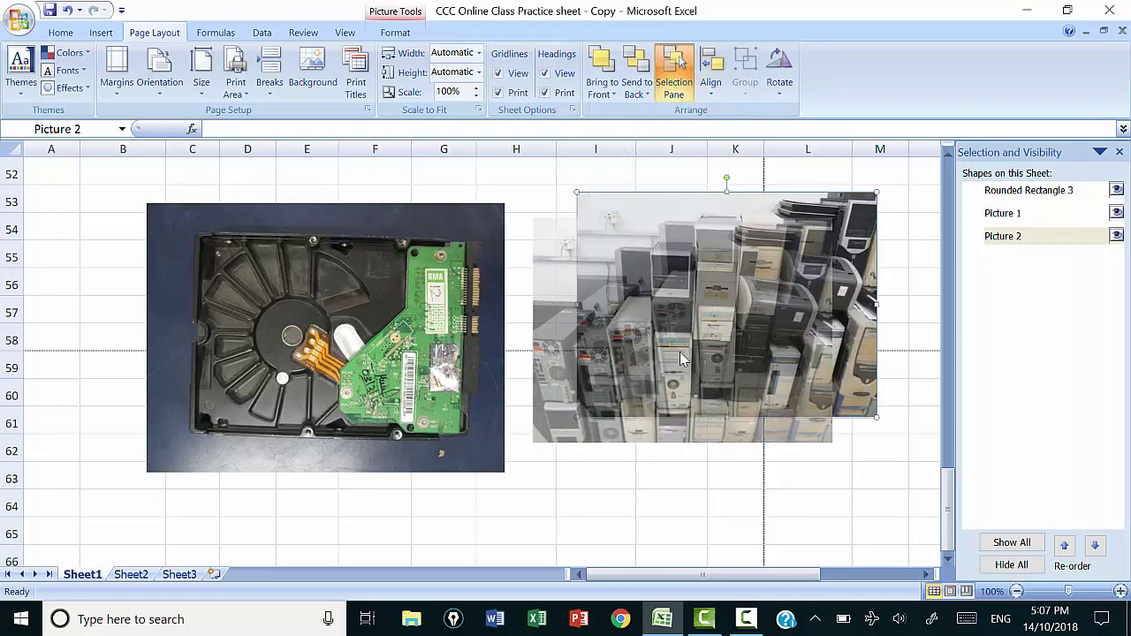
pyautogui.moveTo(783, 344); pyautogui.dragTo(738, 371)
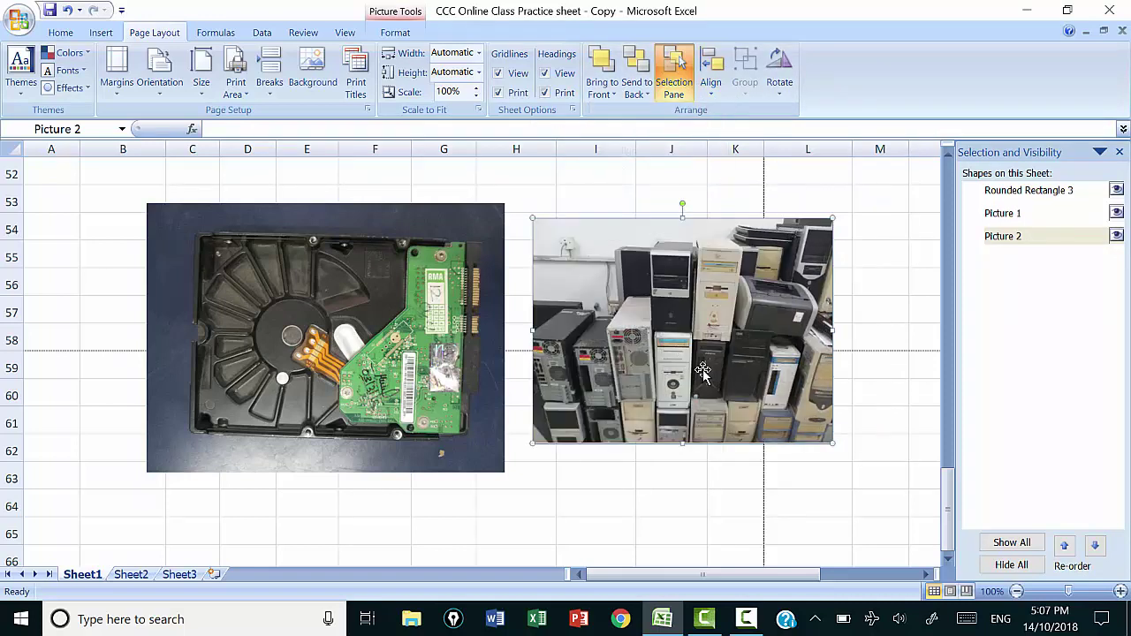
# Select both pictures, toggle View Gridlines off and on via Align, and nudge the pair into place.
pyautogui.keyDown('ctrl'); pyautogui.click(337, 364); pyautogui.keyUp('ctrl')
pyautogui.keyDown('ctrl'); pyautogui.click(634, 382); pyautogui.keyUp('ctrl')
pyautogui.keyDown('ctrl'); pyautogui.click(638, 385); pyautogui.keyUp('ctrl')
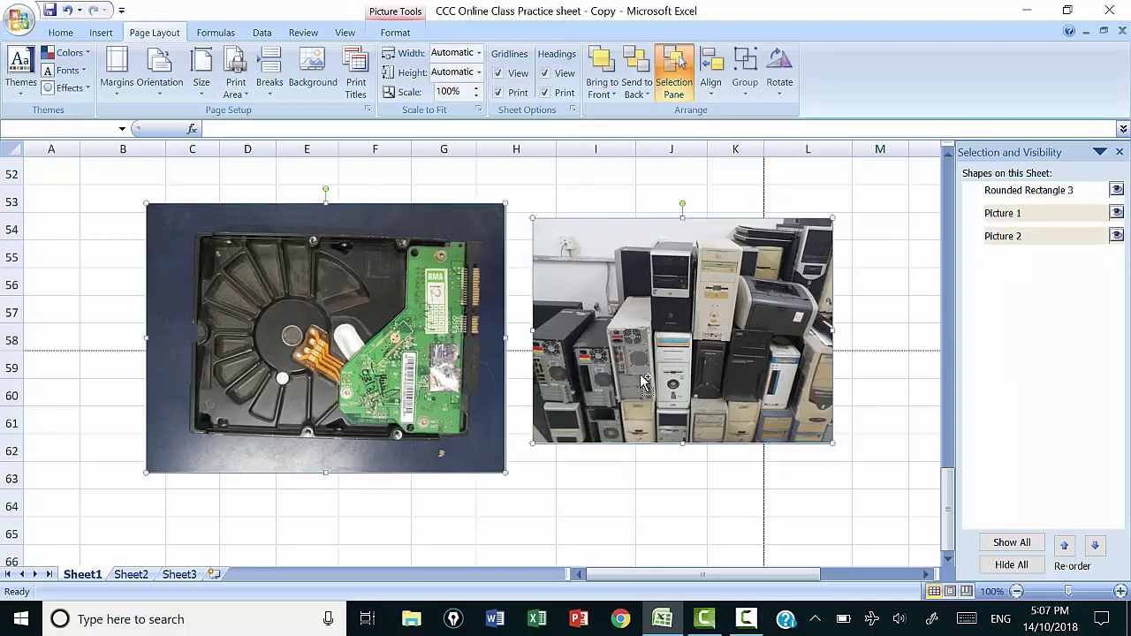
pyautogui.click(711, 84)
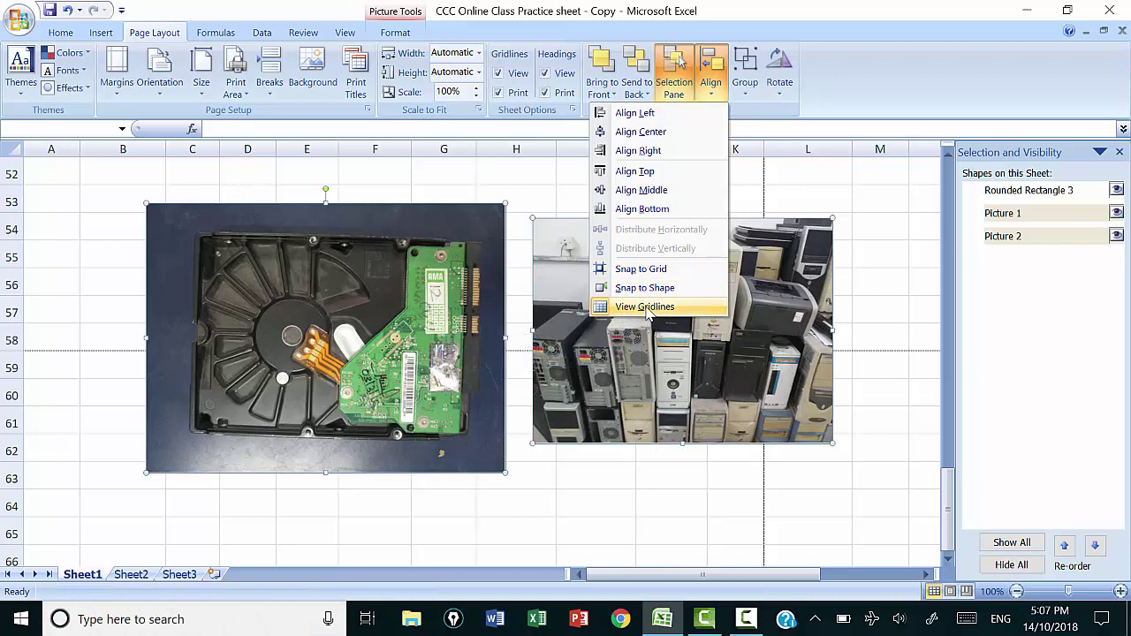
pyautogui.click(648, 306)
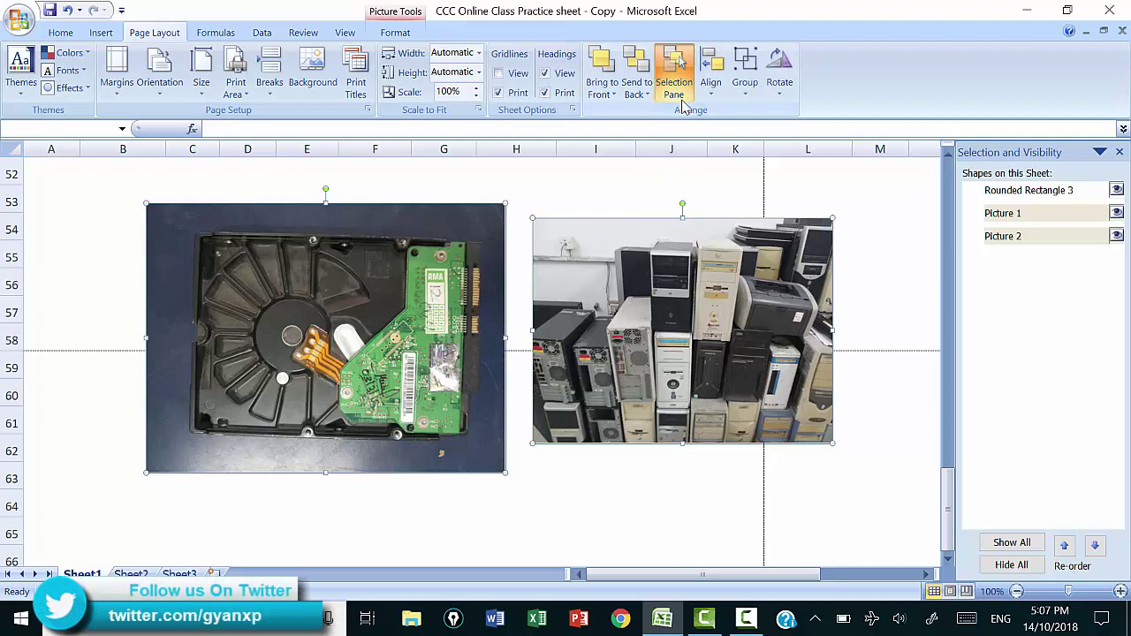
pyautogui.click(718, 99)
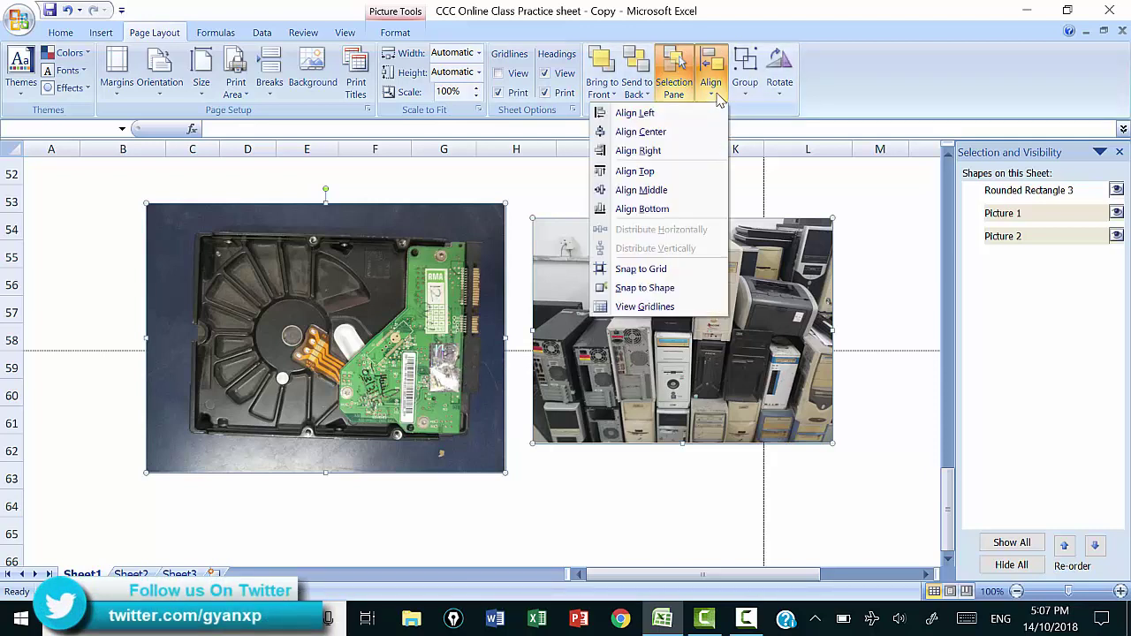
pyautogui.click(650, 307)
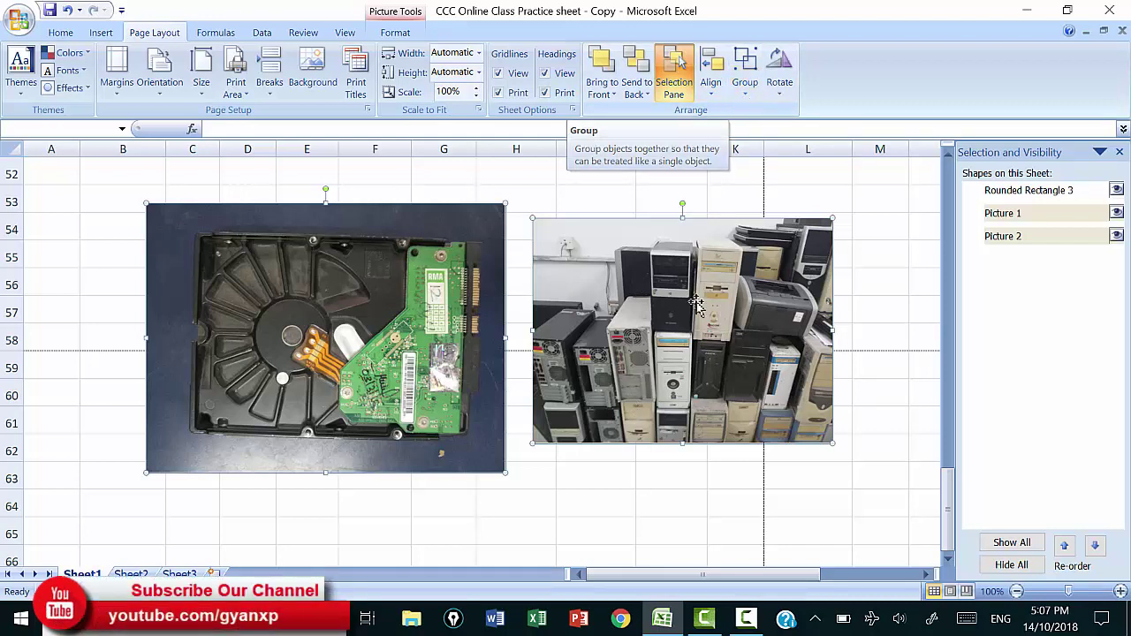
pyautogui.moveTo(668, 347); pyautogui.dragTo(671, 341)
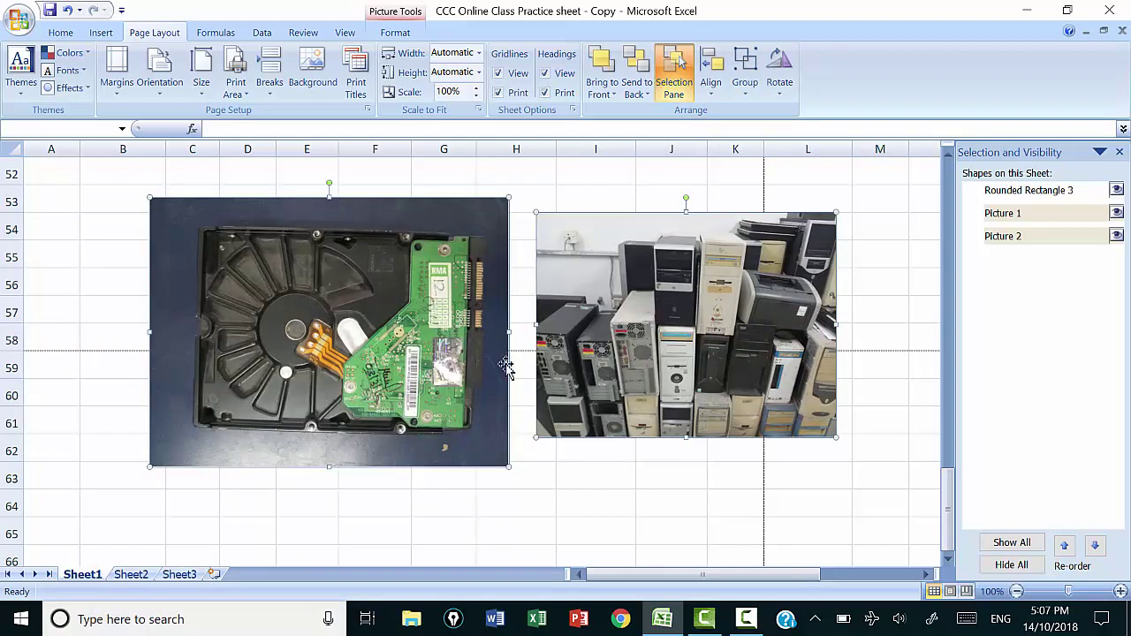
pyautogui.moveTo(592, 358); pyautogui.dragTo(584, 382)
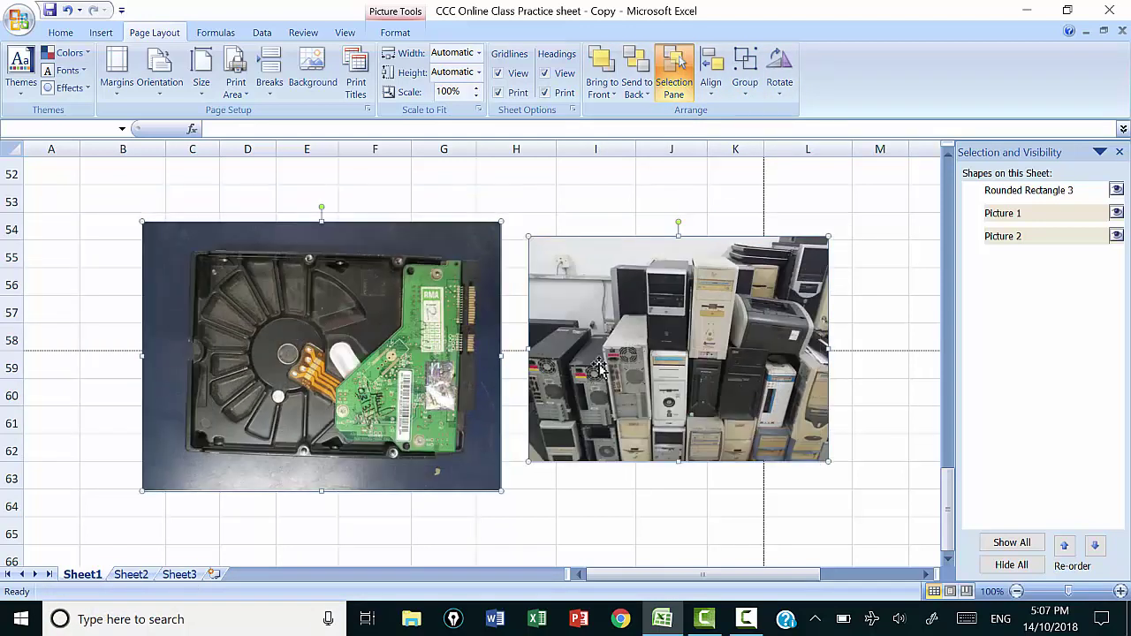
# Group both pictures into Group 4 and drag the group down to rows 63–73.
pyautogui.click(747, 84)
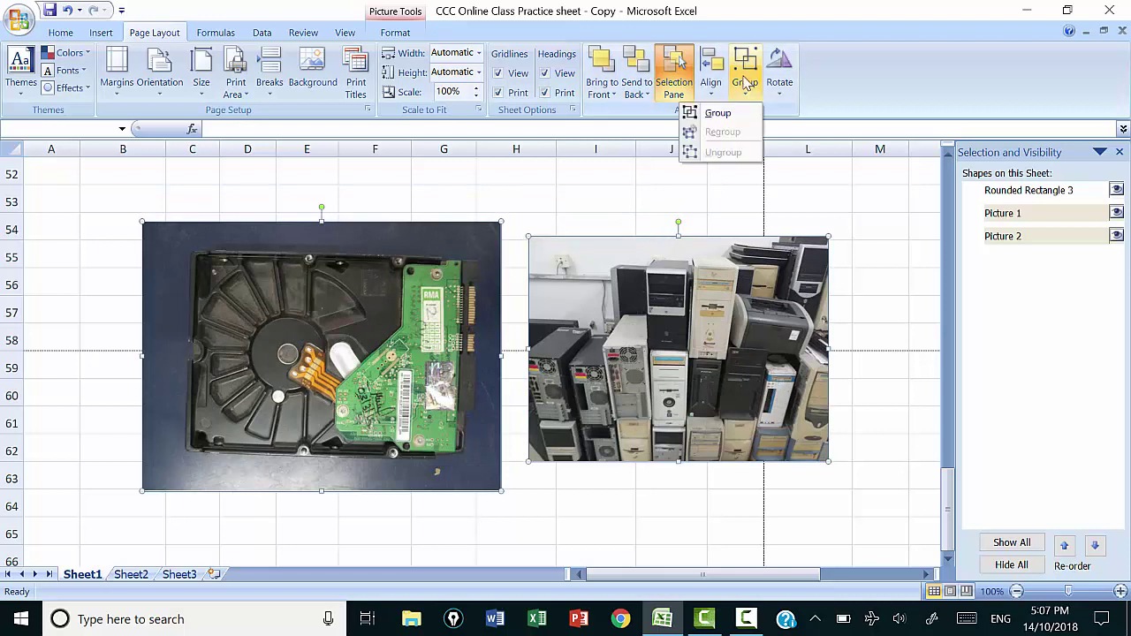
pyautogui.click(720, 115)
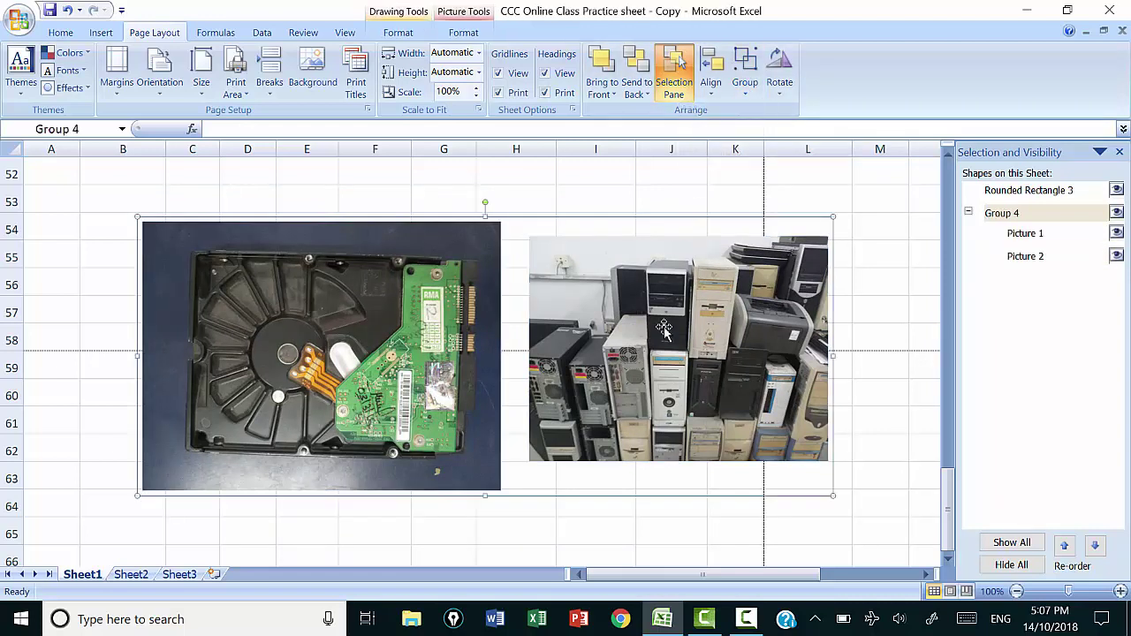
pyautogui.moveTo(646, 334); pyautogui.dragTo(604, 390)
pyautogui.scroll(-3, 633, 368)
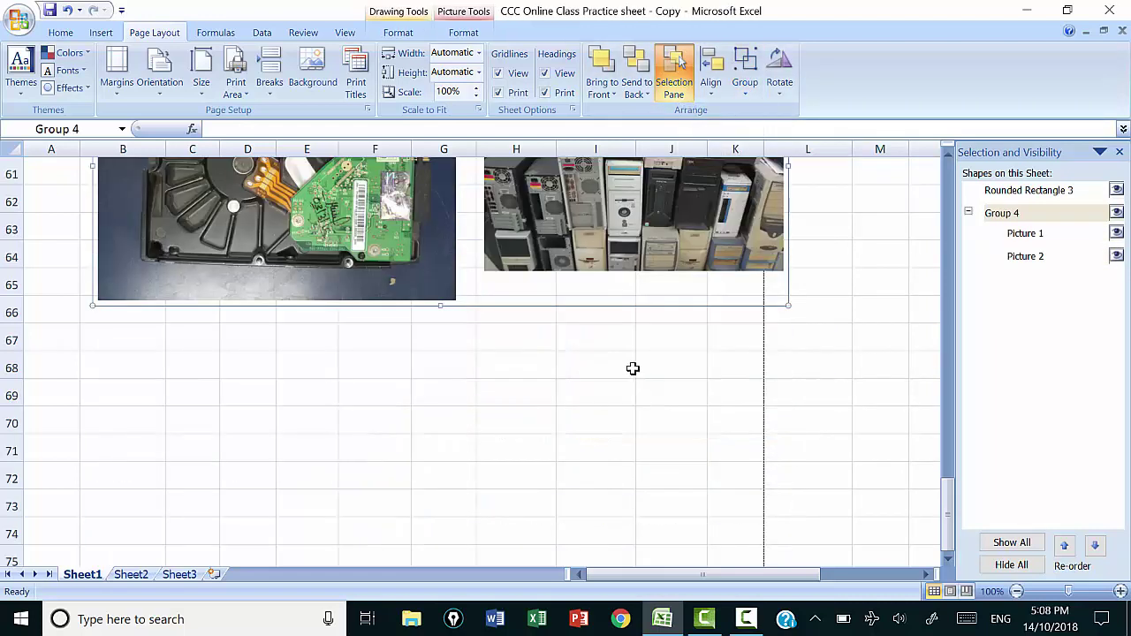
pyautogui.moveTo(579, 296); pyautogui.dragTo(582, 415)
pyautogui.moveTo(557, 387); pyautogui.dragTo(645, 382)
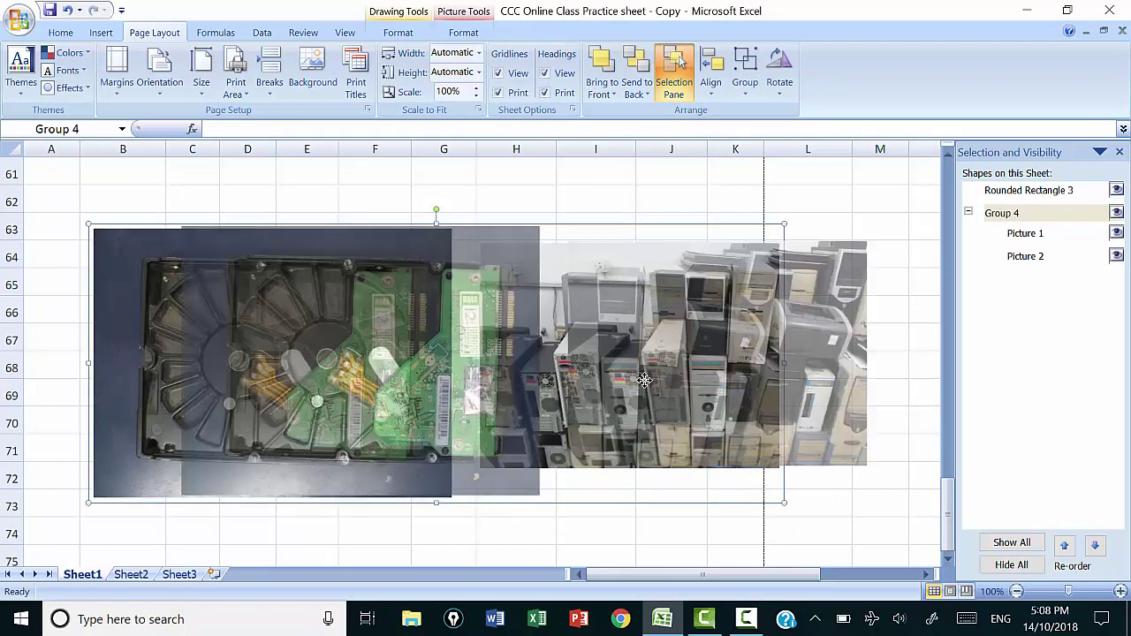
pyautogui.moveTo(733, 361)
pyautogui.mouseDown()
pyautogui.moveTo(717, 338)
pyautogui.moveTo(628, 368)
pyautogui.mouseUp()
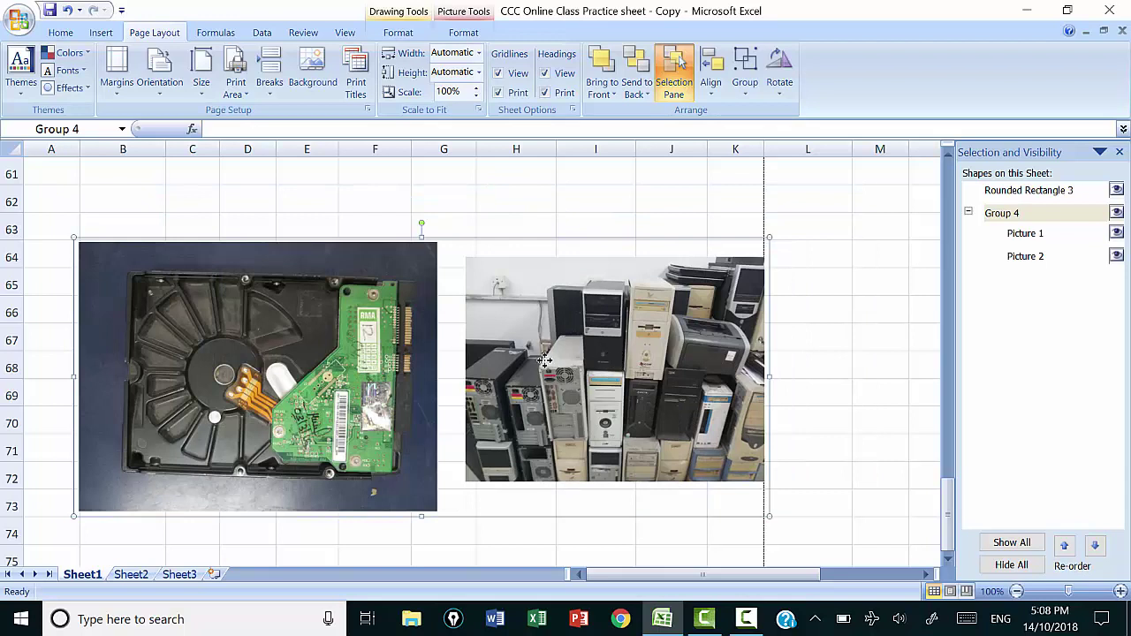
pyautogui.moveTo(543, 361); pyautogui.dragTo(616, 356)
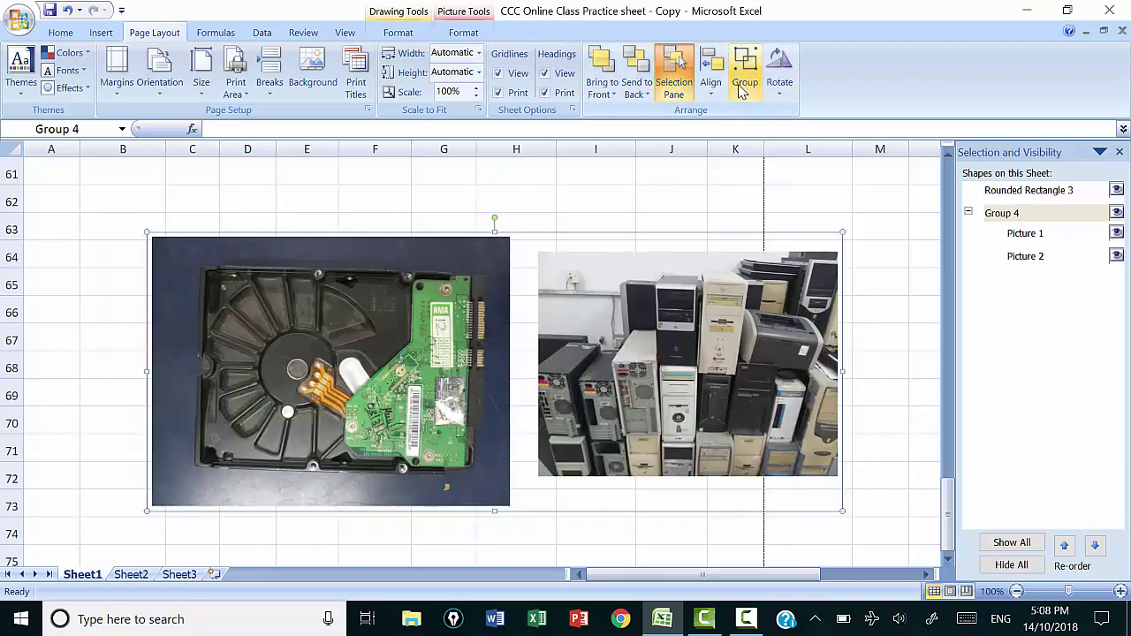
pyautogui.click(779, 89)
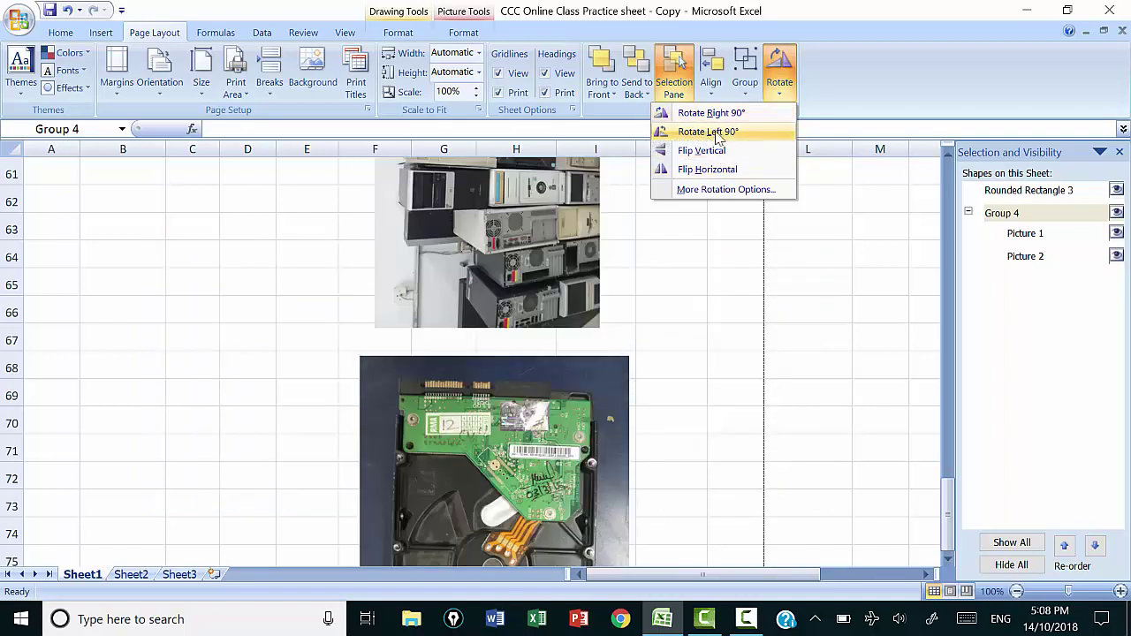
# Ungroup the pictures, nudge them slightly, close the Selection Pane, and open Picture Tools Format.
pyautogui.click(747, 95)
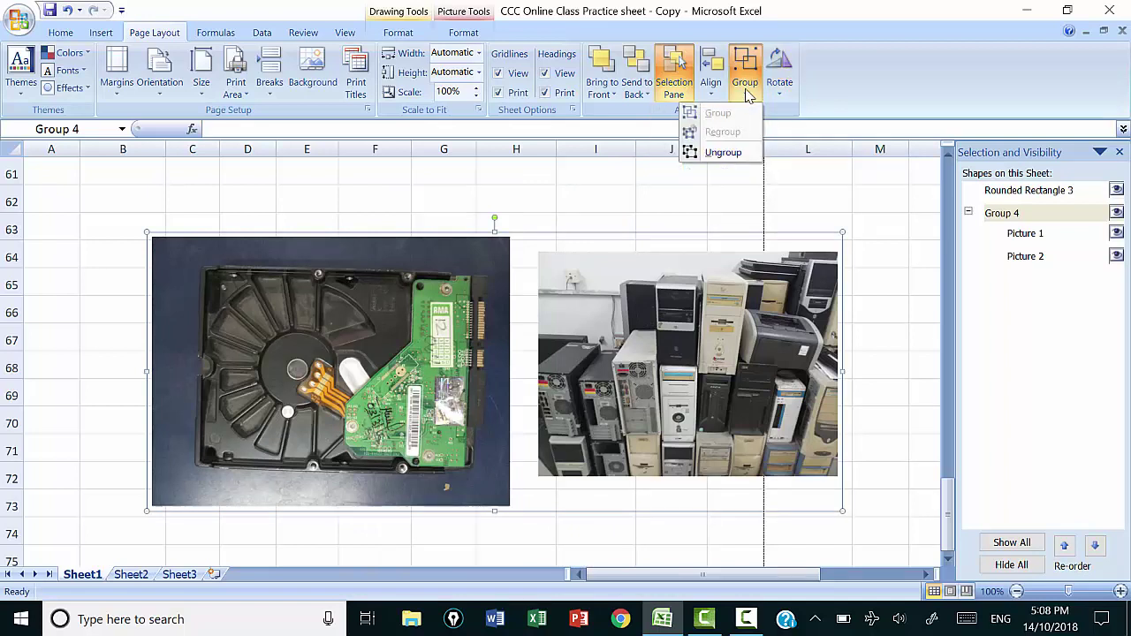
pyautogui.click(723, 152)
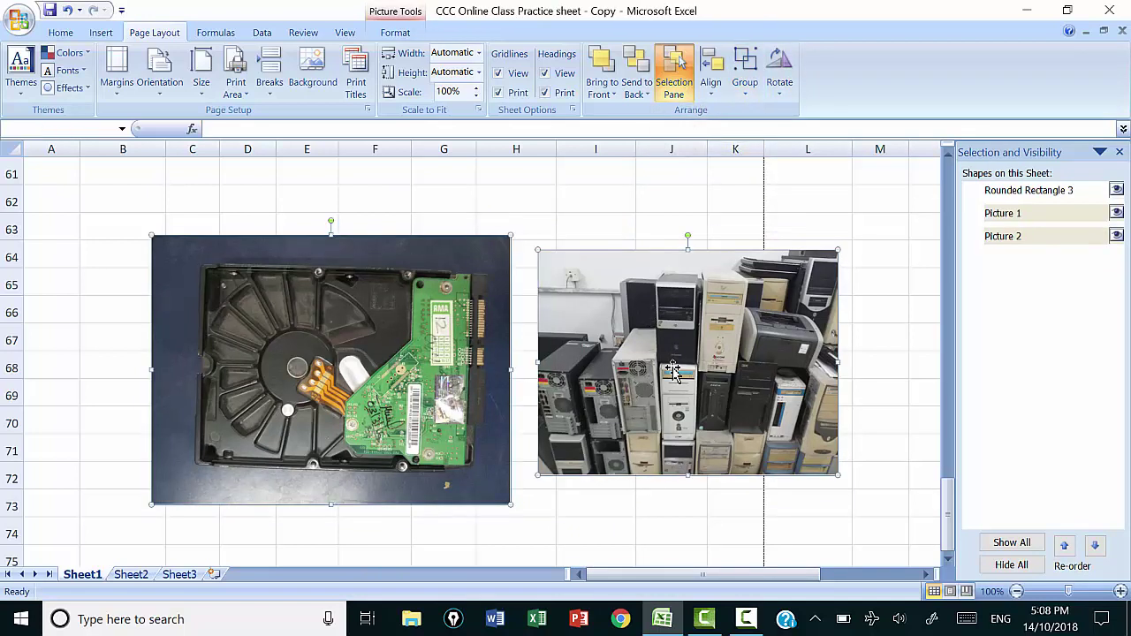
pyautogui.moveTo(671, 372); pyautogui.dragTo(694, 359)
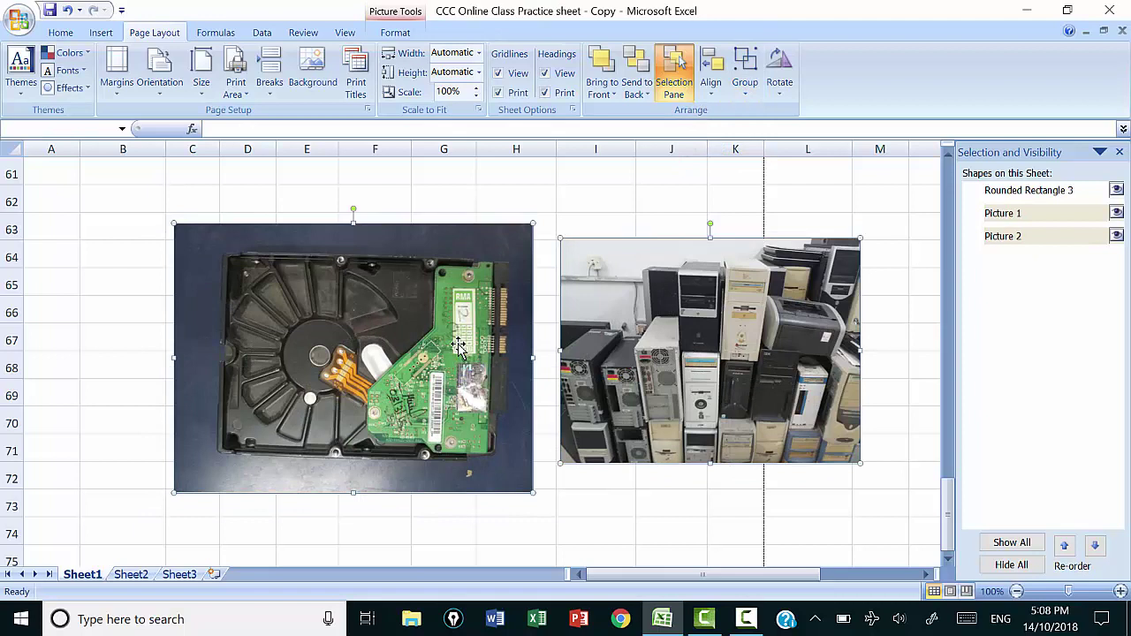
pyautogui.click(674, 73)
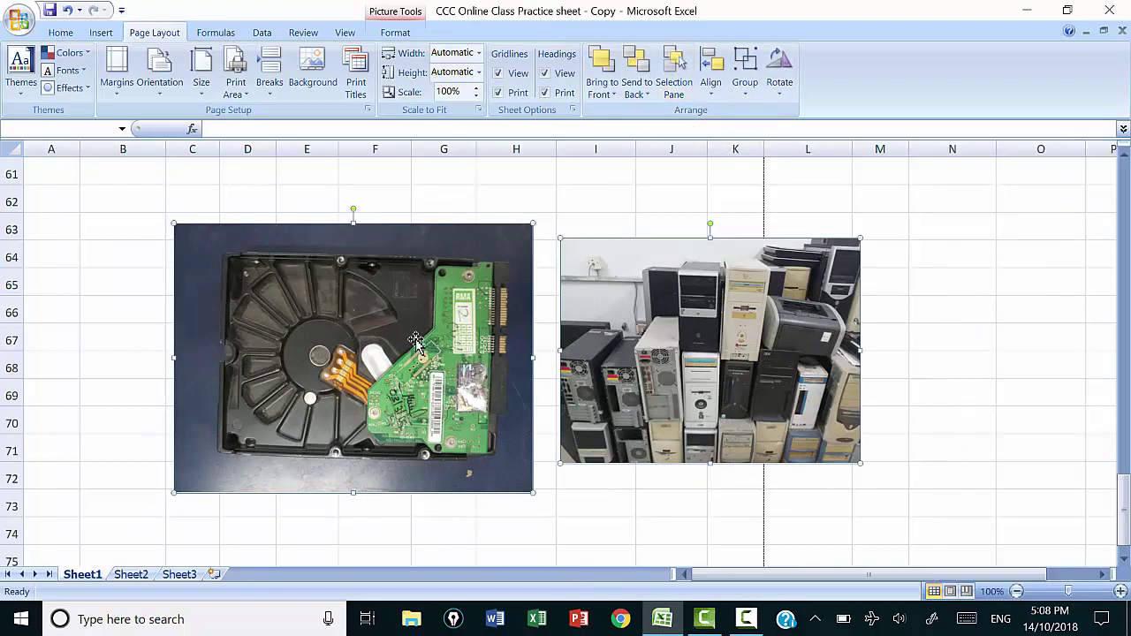
pyautogui.doubleClick(389, 349)
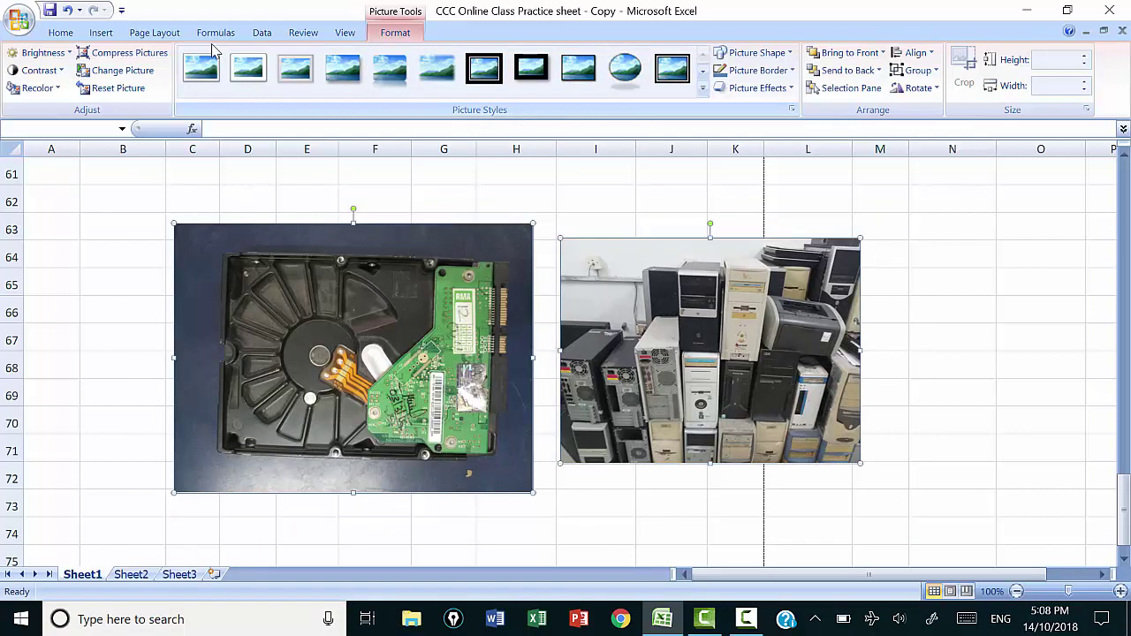
# Leave Picture Tools Format and go back to the Page Layout ribbon.
pyautogui.click(154, 33)
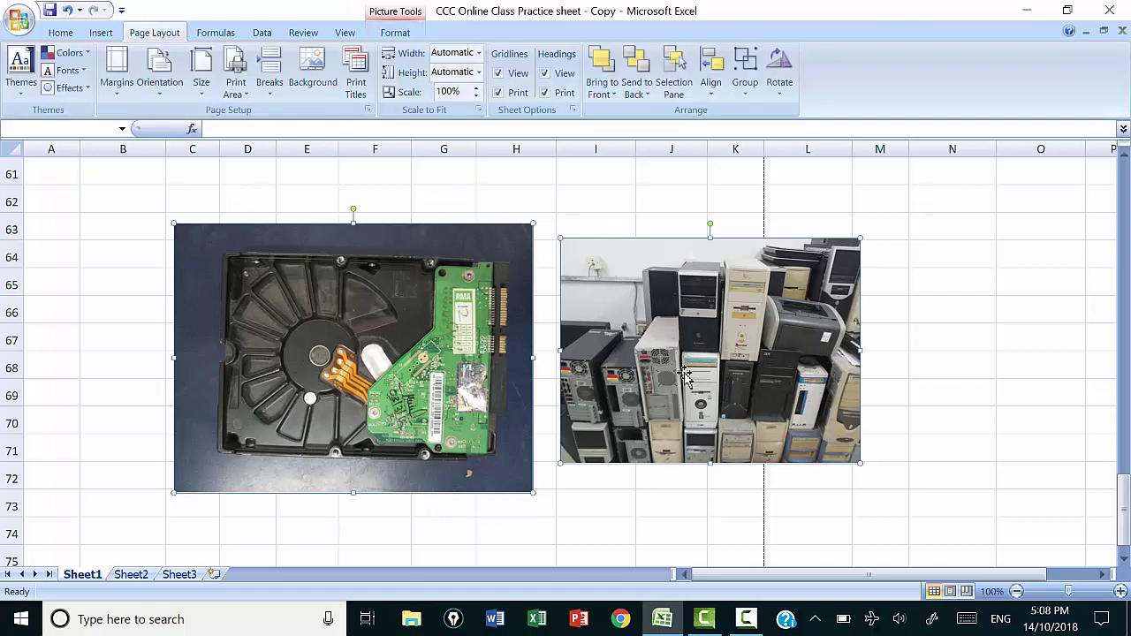